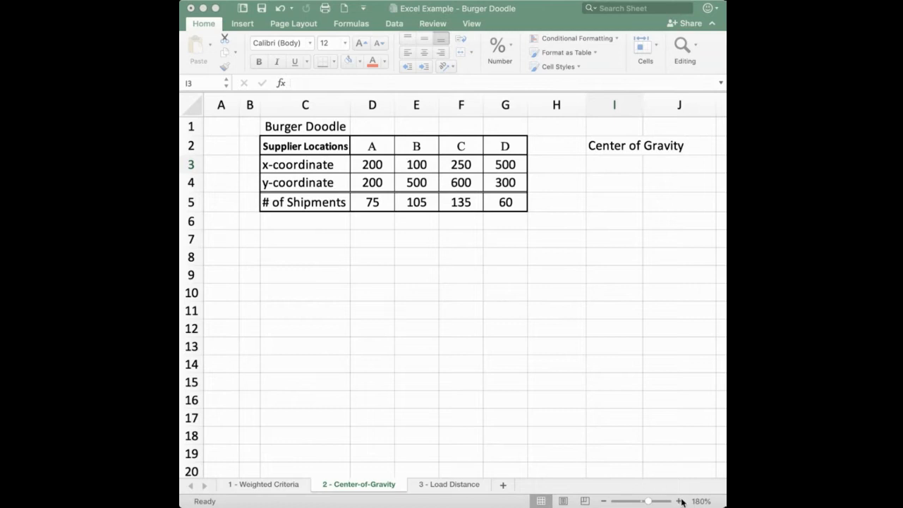
- Open the 1 - Weighted Criteria worksheet
{"action": "left_click", "coordinate": [679, 501]}
{"action": "left_click", "coordinate": [678, 501]}
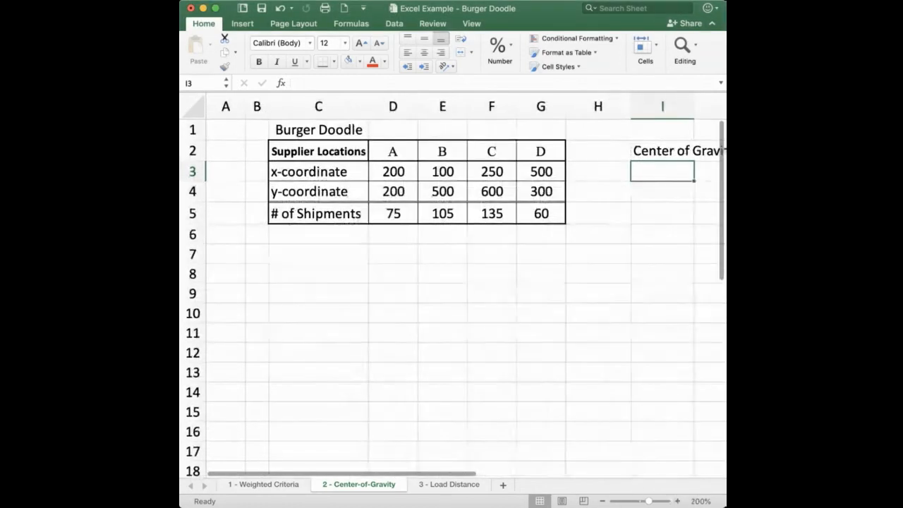
{"action": "scroll", "coordinate": [516, 439], "scroll_direction": "right", "scroll_amount": 3}
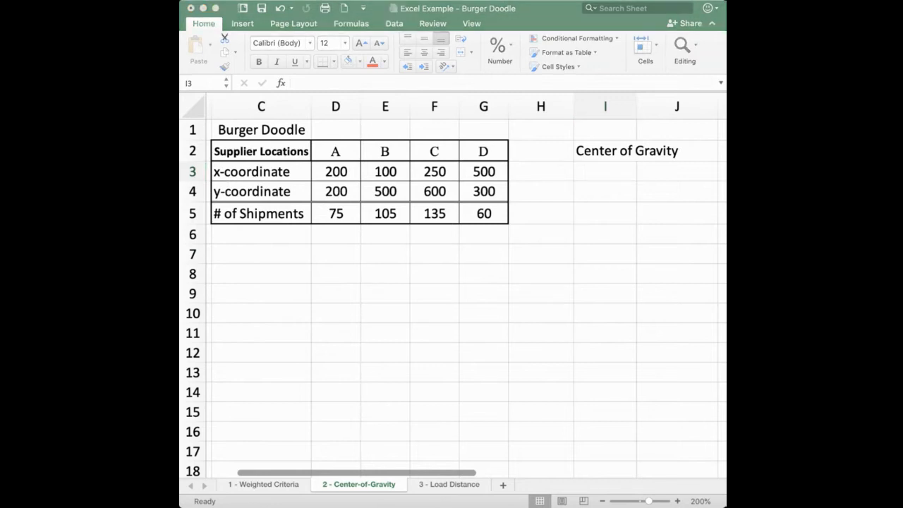
{"action": "left_click", "coordinate": [399, 428]}
{"action": "left_click", "coordinate": [258, 486]}
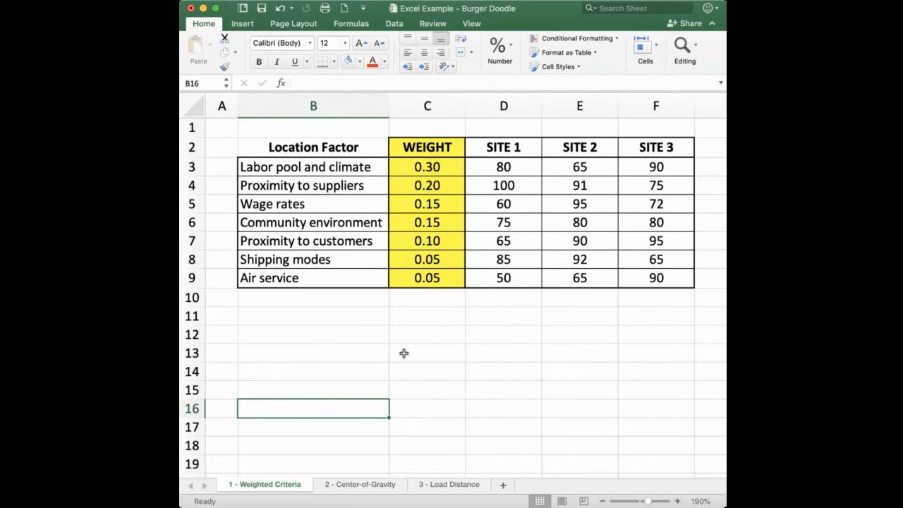
- Check the total of the location factor weights by entering =SUM(C3:C9) in cell C11
{"action": "left_click_drag", "start_coordinate": [434, 166], "coordinate": [433, 278]}
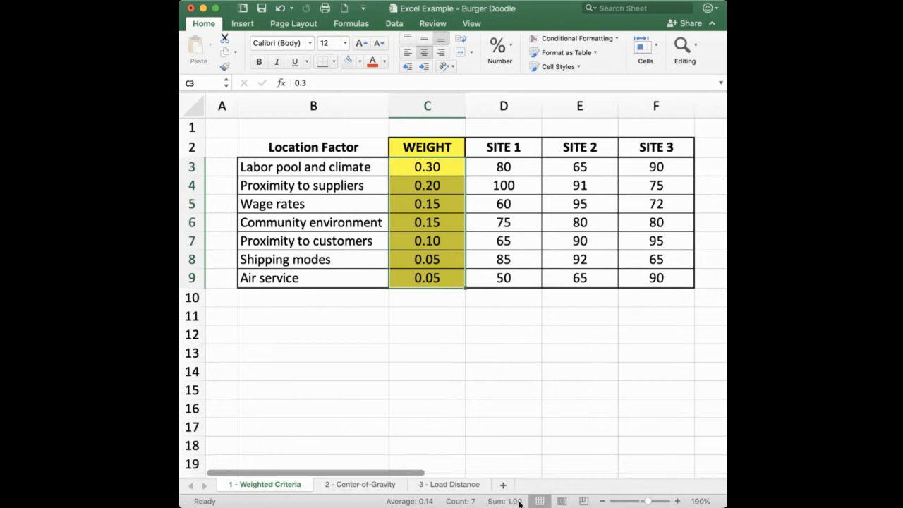
{"action": "left_click", "coordinate": [422, 314]}
{"action": "type", "text": "=sum"}
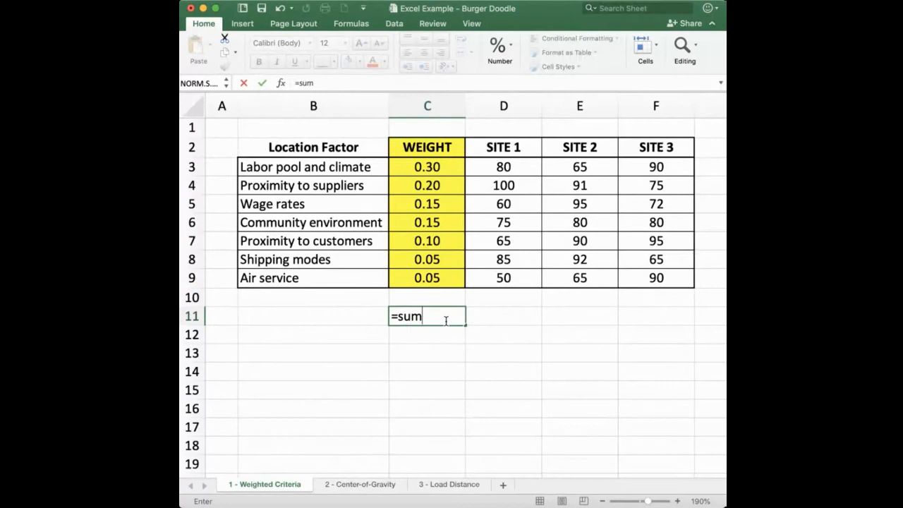
{"action": "type", "text": "("}
{"action": "left_click_drag", "start_coordinate": [428, 161], "coordinate": [430, 278]}
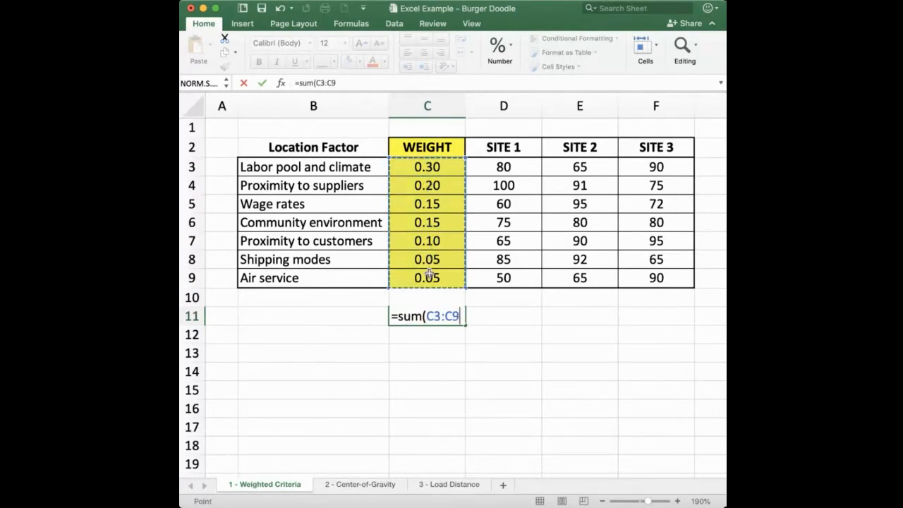
{"action": "type", "text": ")"}
{"action": "key", "text": "Return"}
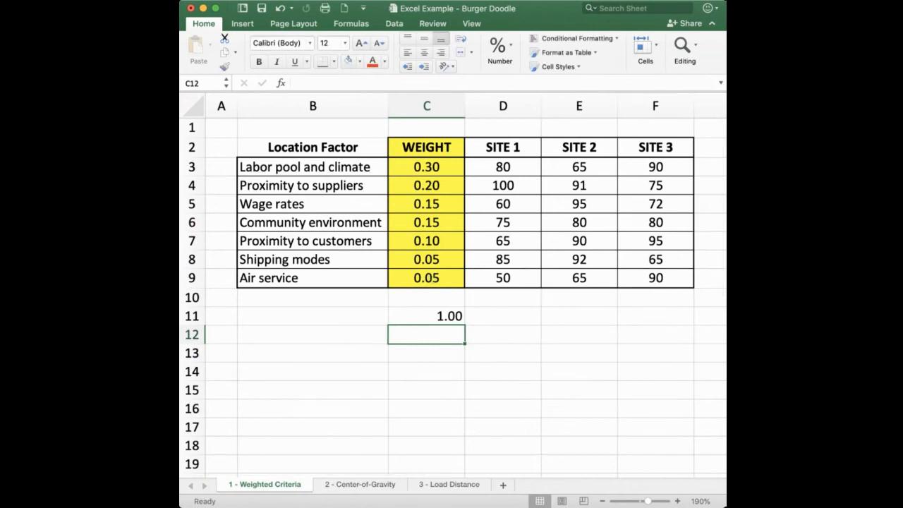
- Recheck the weights in C3:C9 as a selection and clear the check sum from cell C11
{"action": "left_click", "coordinate": [434, 164]}
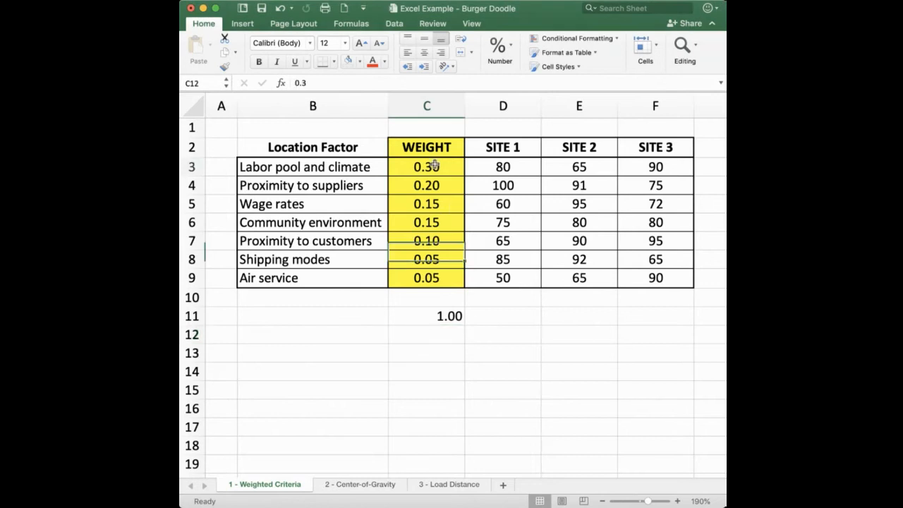
{"action": "left_click_drag", "start_coordinate": [434, 165], "coordinate": [434, 275]}
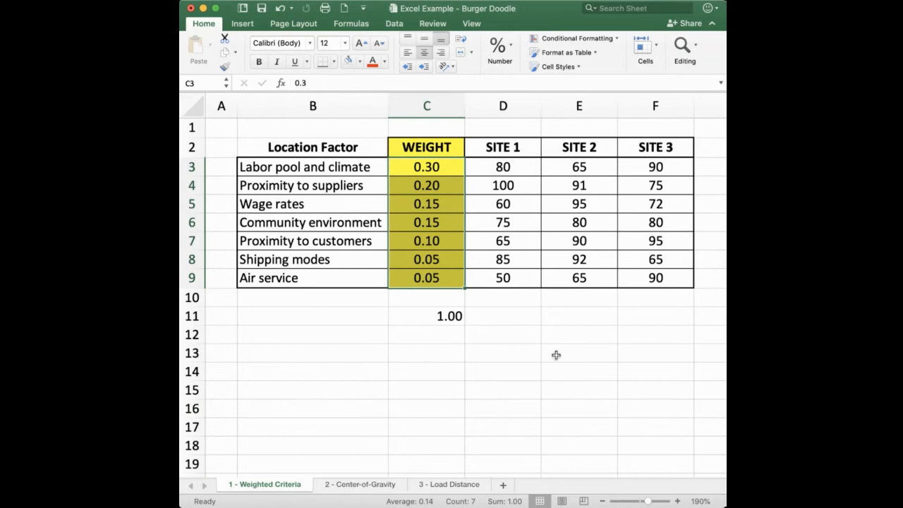
{"action": "left_click", "coordinate": [556, 355]}
{"action": "left_click", "coordinate": [445, 318]}
{"action": "key", "text": "Delete"}
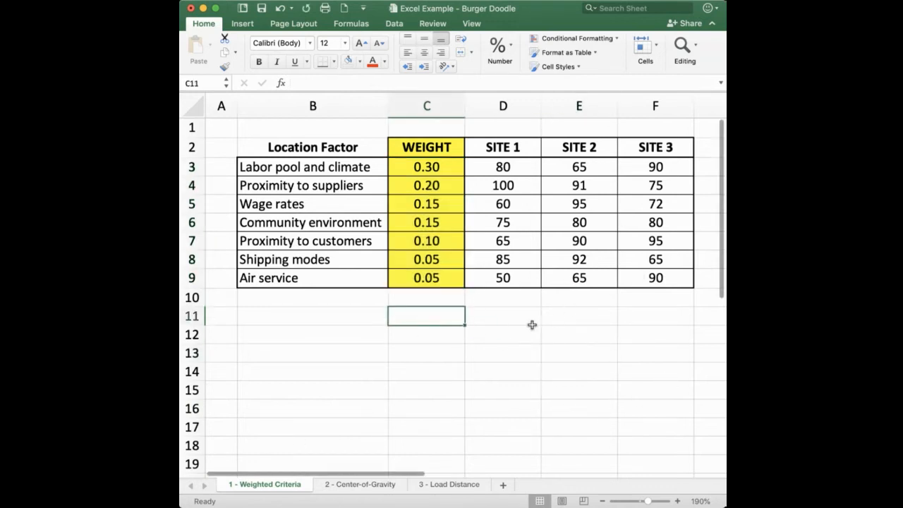
- Enter the label "Scores:" in cell C11, below the weight column
{"action": "scroll", "coordinate": [479, 343], "scroll_direction": "right", "scroll_amount": 1}
{"action": "scroll", "coordinate": [464, 350], "scroll_direction": "right", "scroll_amount": 1}
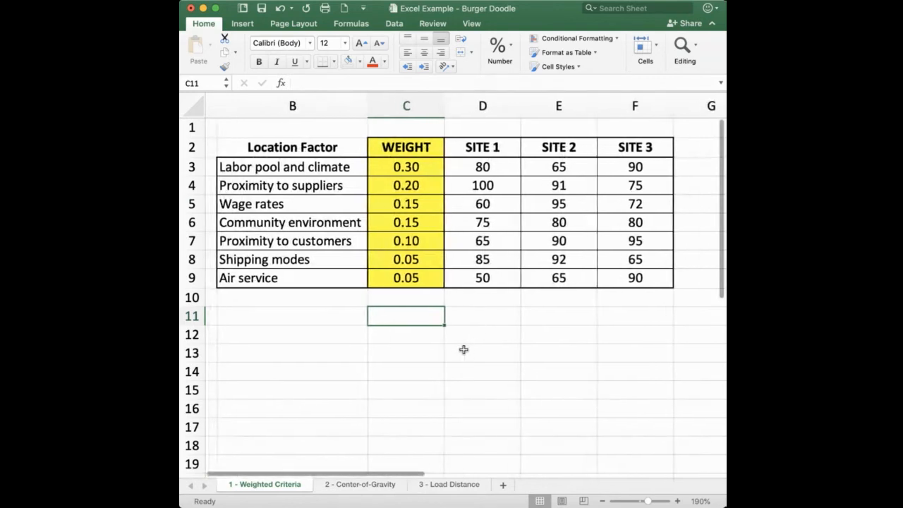
{"action": "scroll", "coordinate": [462, 350], "scroll_direction": "right", "scroll_amount": 1}
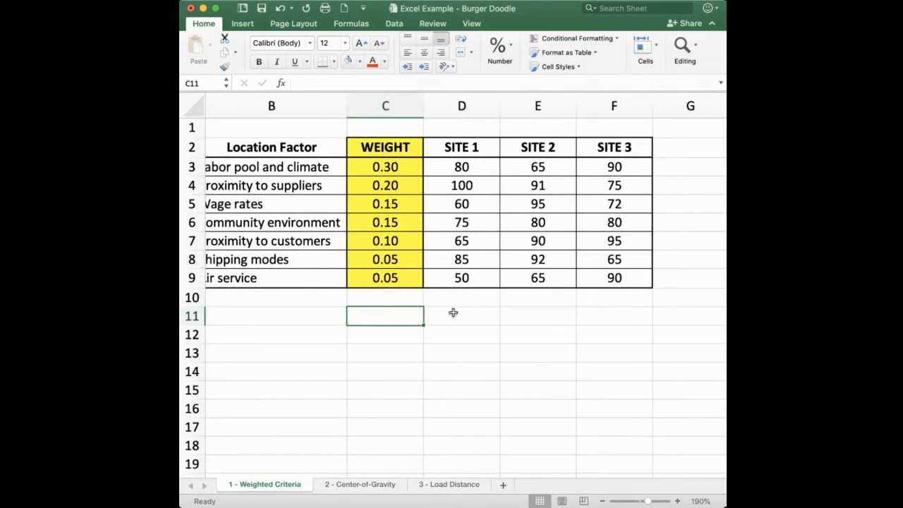
{"action": "type", "text": "Sco"}
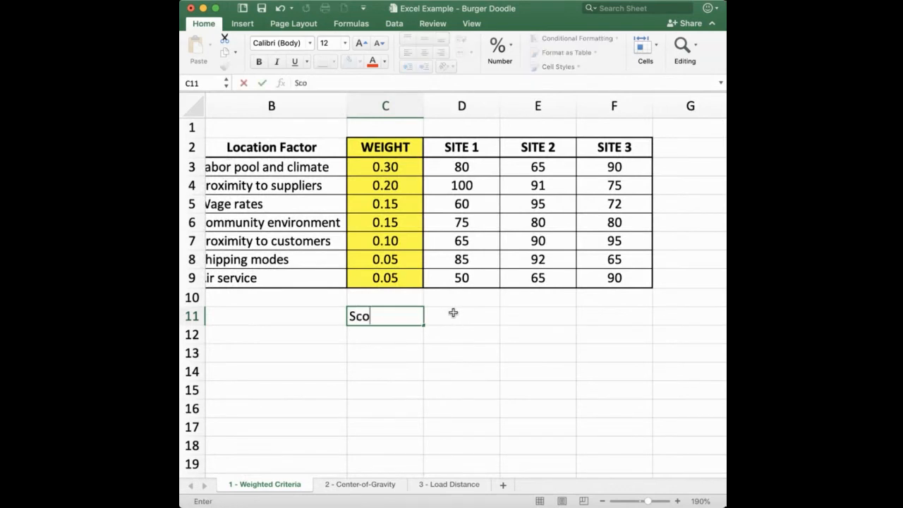
{"action": "type", "text": "res:"}
{"action": "key", "text": "Return"}
{"action": "key", "text": "Up"}
- Calculate the weighted score for Site 1 in D11 with =SUMPRODUCT(C3:C9,D3:D9)
{"action": "left_click", "coordinate": [453, 312]}
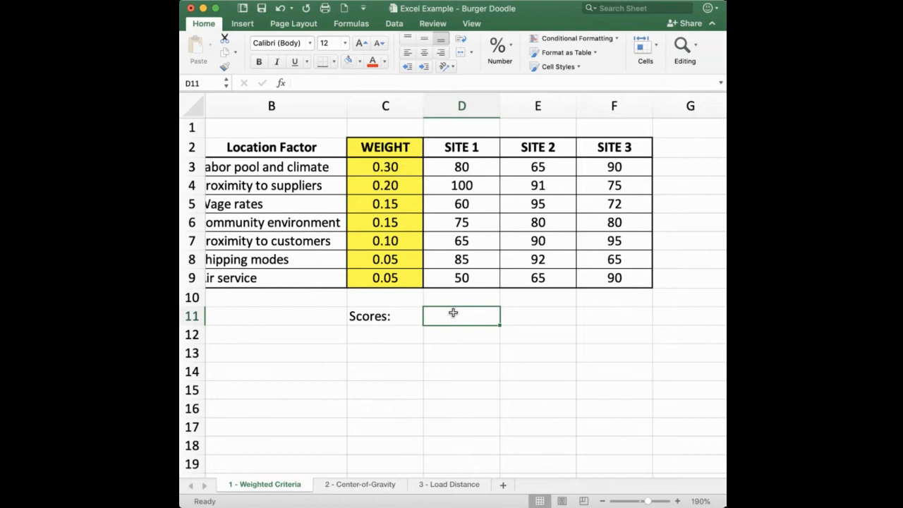
{"action": "type", "text": "=sump"}
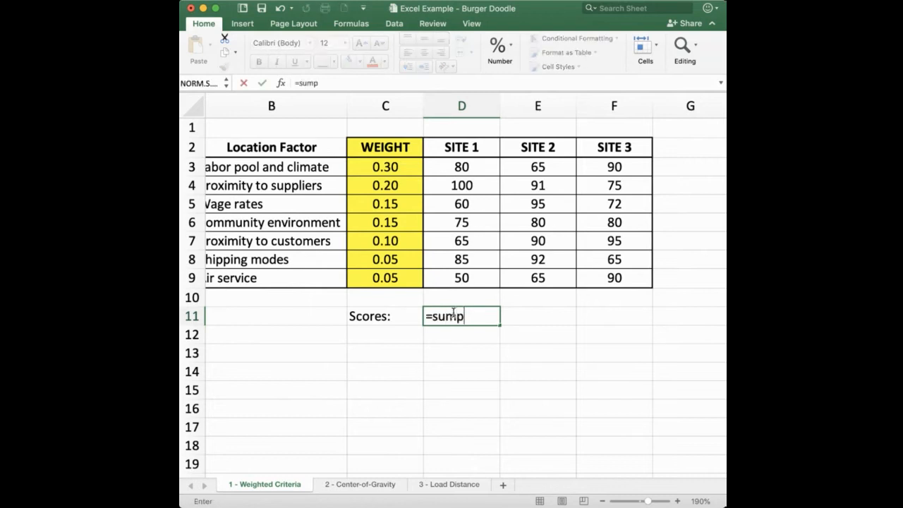
{"action": "type", "text": "roduct"}
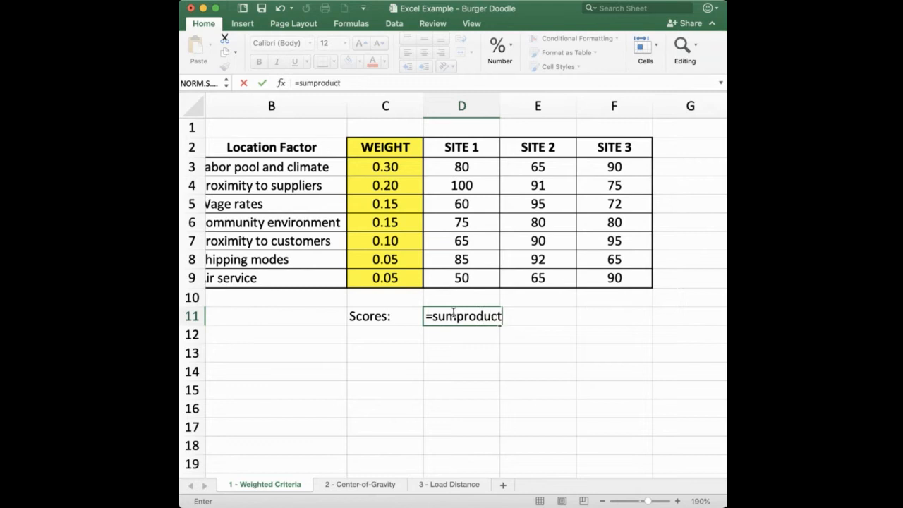
{"action": "type", "text": "("}
{"action": "left_click_drag", "start_coordinate": [398, 167], "coordinate": [387, 277]}
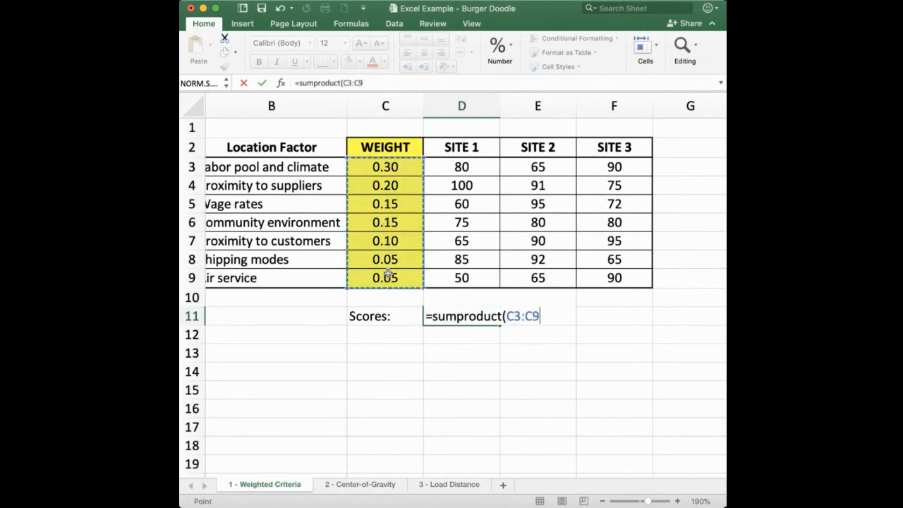
{"action": "scroll", "coordinate": [388, 274], "scroll_direction": "right", "scroll_amount": 1}
{"action": "type", "text": ","}
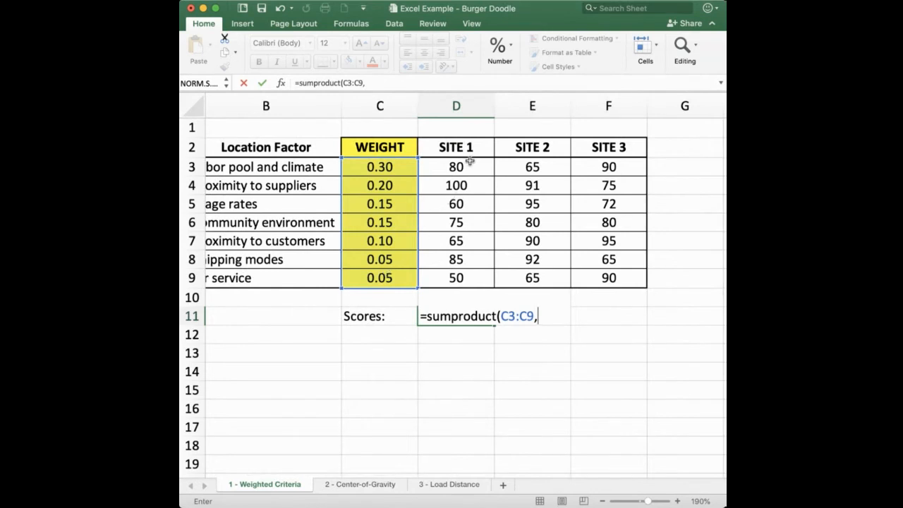
{"action": "left_click_drag", "start_coordinate": [470, 162], "coordinate": [472, 276]}
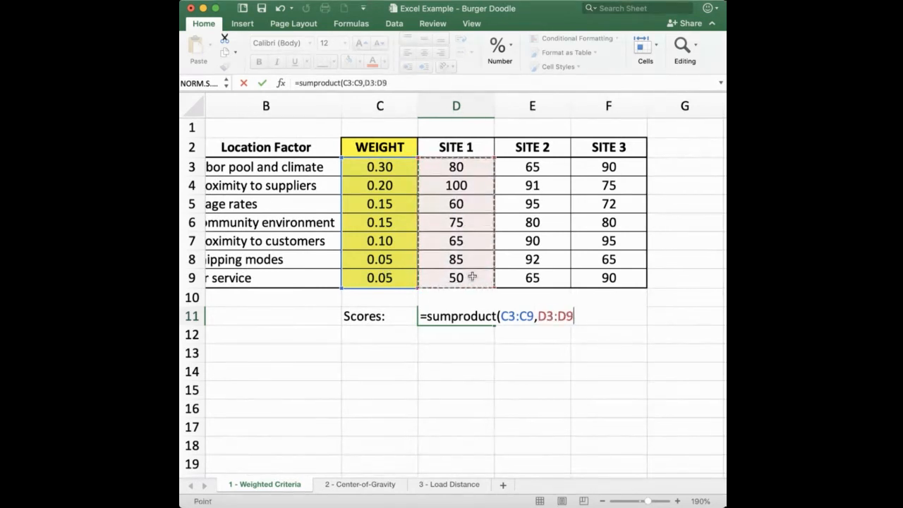
{"action": "scroll", "coordinate": [516, 264], "scroll_direction": "right", "scroll_amount": 1}
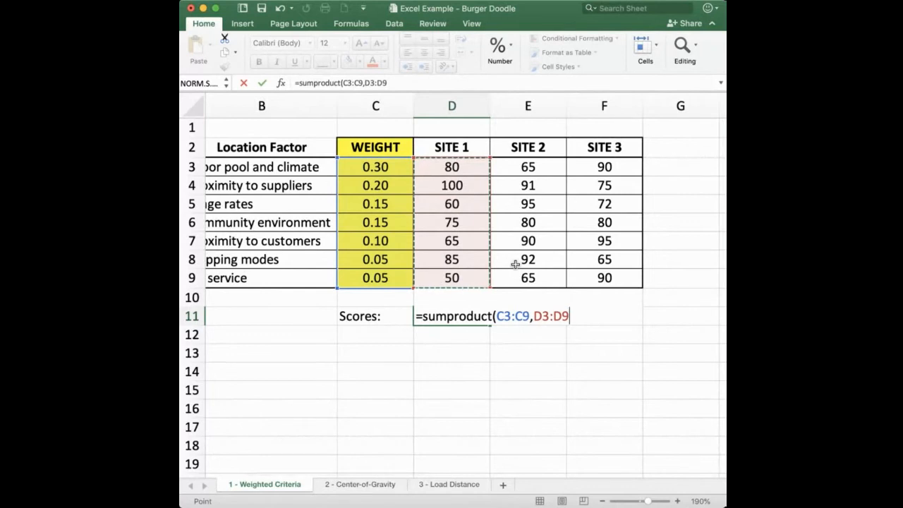
{"action": "key", "text": "Return"}
{"action": "key", "text": "Up"}
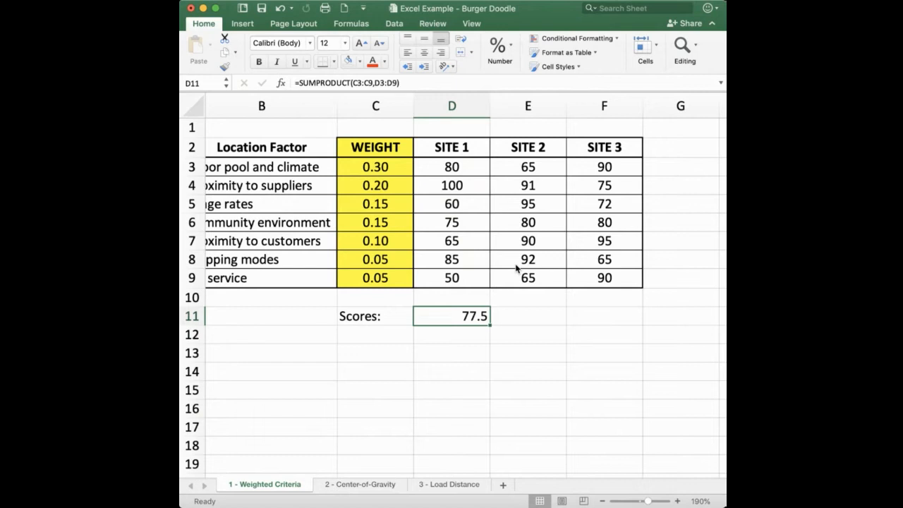
- Start a longhand weighted score formula for Site 1 in D13 with =C3*D3+C4*D4
{"action": "key", "text": "Down"}
{"action": "key", "text": "Down"}
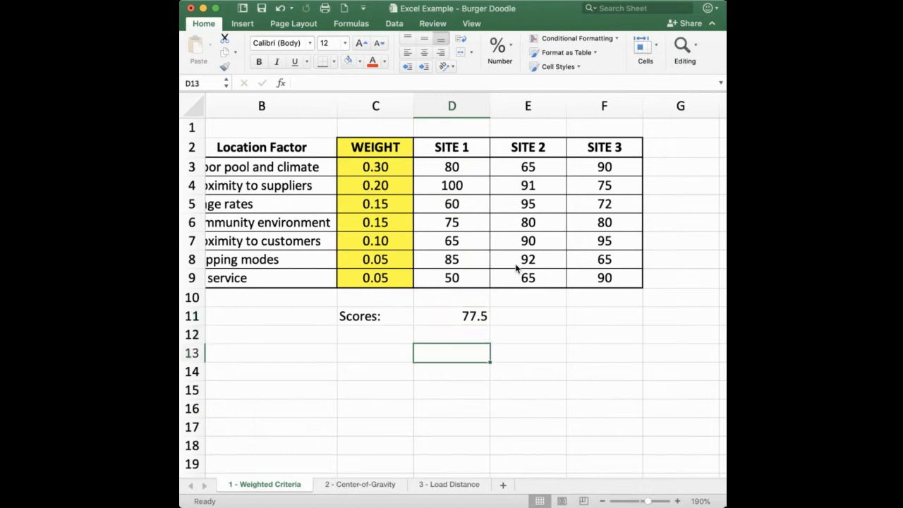
{"action": "type", "text": "="}
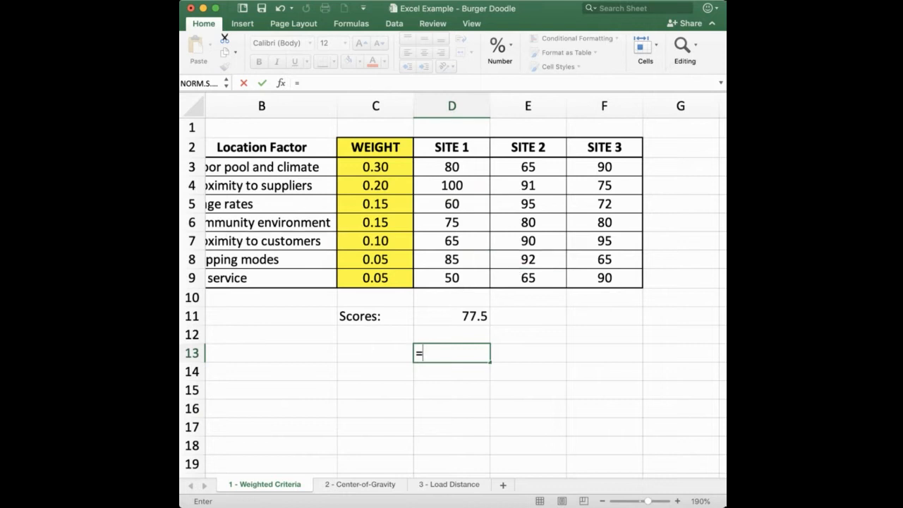
{"action": "left_click", "coordinate": [385, 168]}
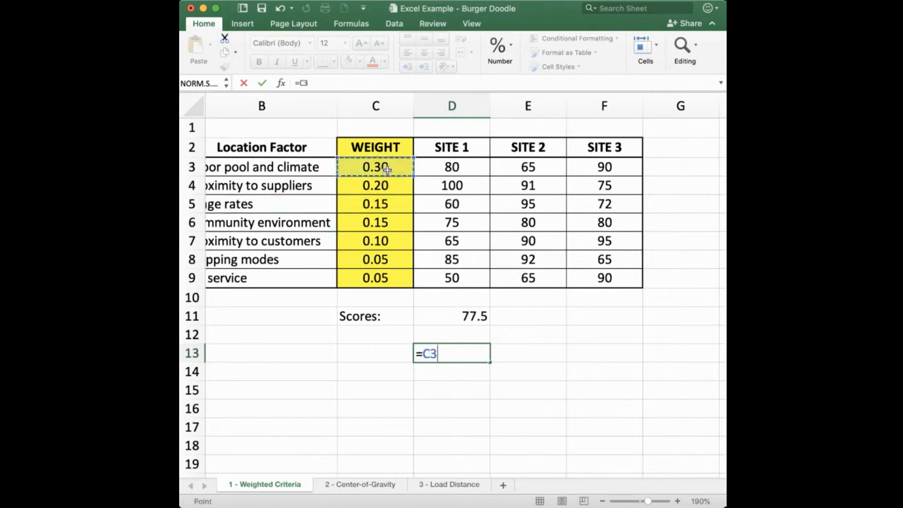
{"action": "type", "text": "*"}
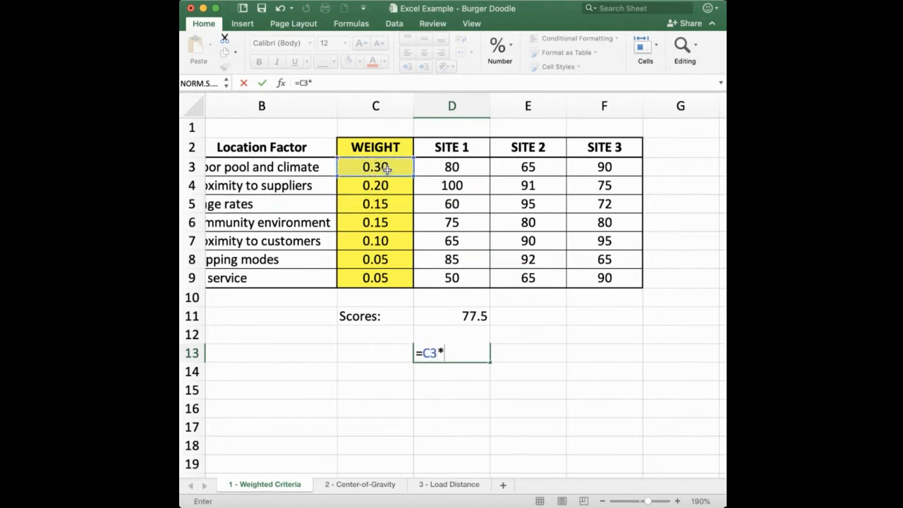
{"action": "left_click", "coordinate": [452, 167]}
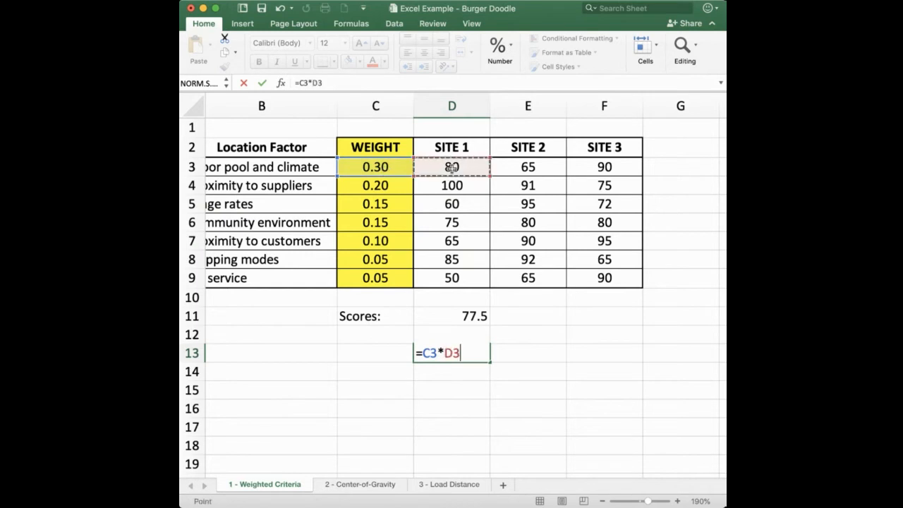
{"action": "type", "text": "+"}
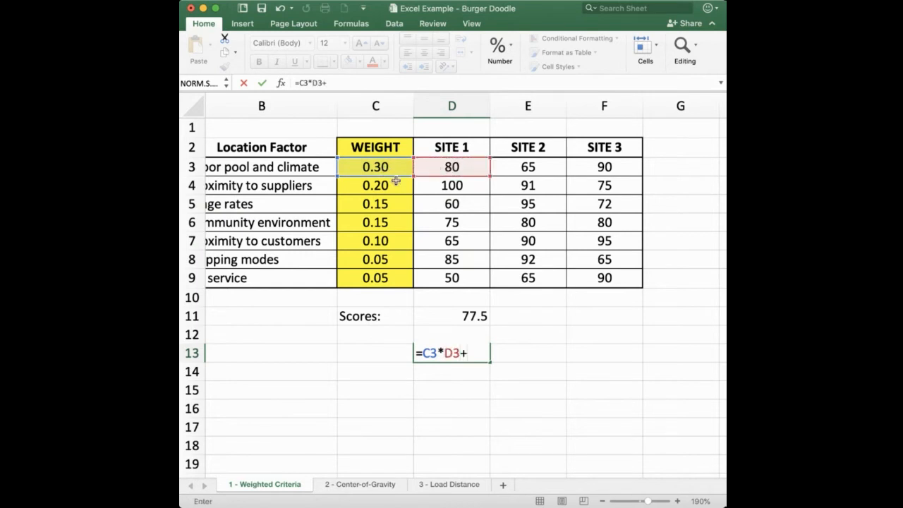
{"action": "left_click", "coordinate": [361, 186]}
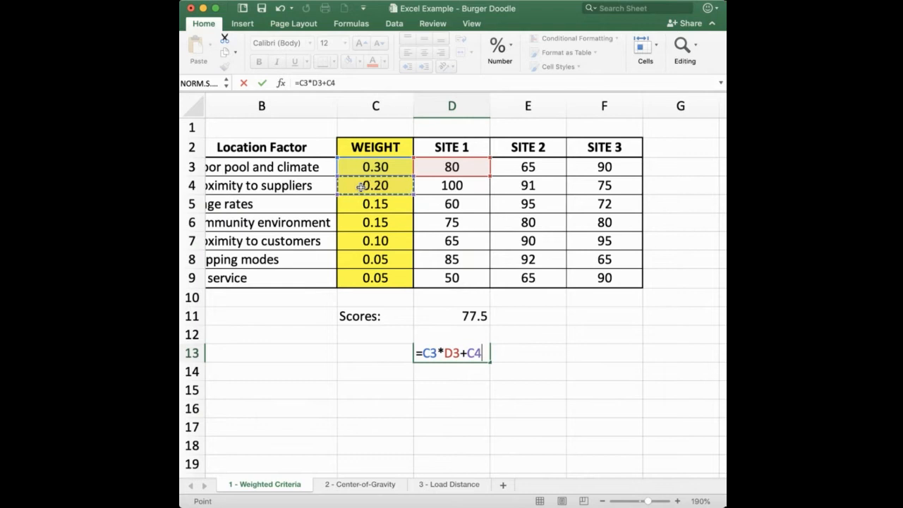
{"action": "type", "text": "*"}
{"action": "left_click", "coordinate": [451, 185]}
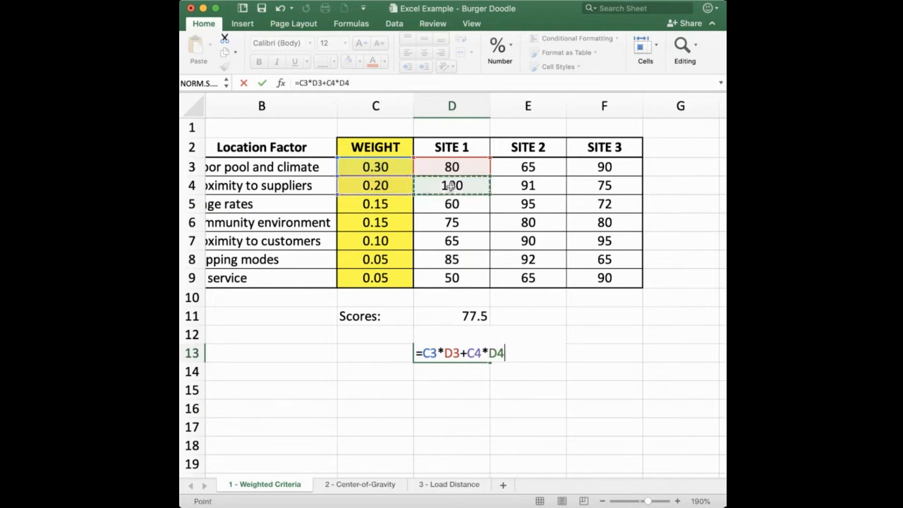
- Extend the longhand Site 1 formula in D13 with the wage rate and community environment terms, +C5*D5+C6*D6
{"action": "type", "text": "+"}
{"action": "left_click", "coordinate": [372, 205]}
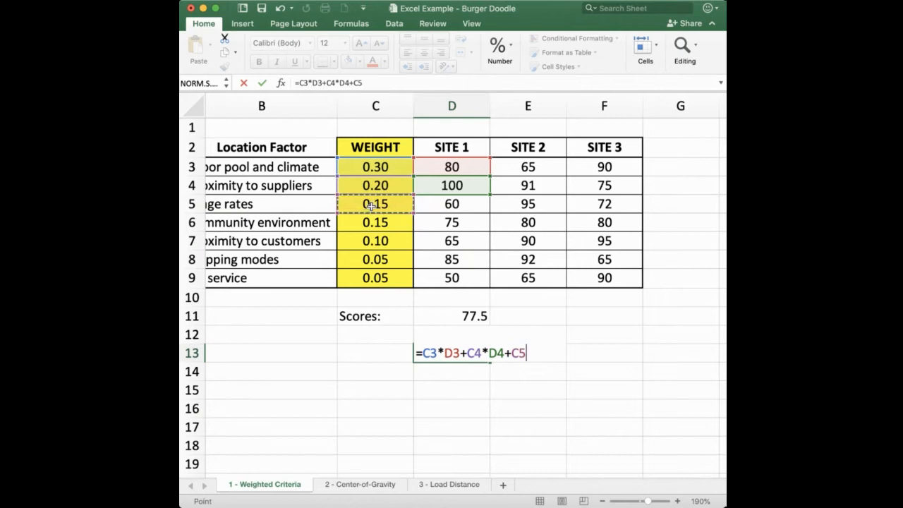
{"action": "type", "text": "*"}
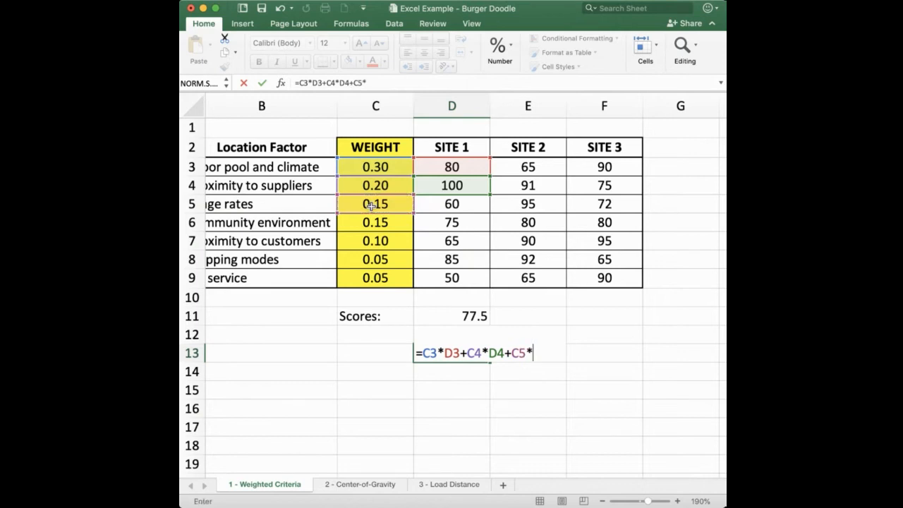
{"action": "left_click", "coordinate": [441, 204]}
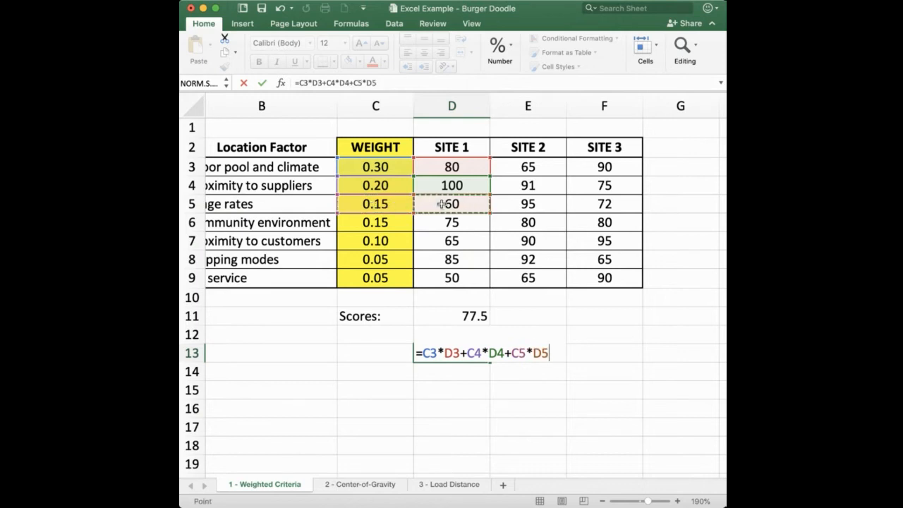
{"action": "type", "text": "+"}
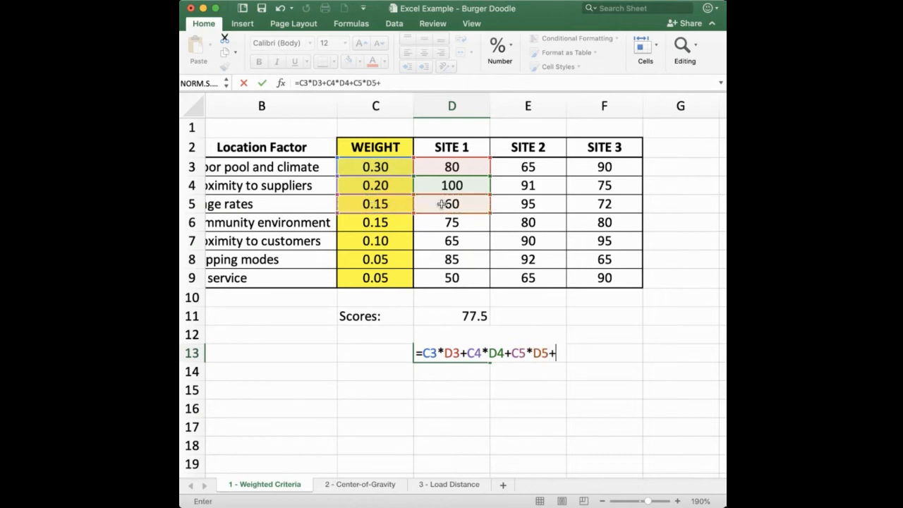
{"action": "left_click", "coordinate": [376, 222]}
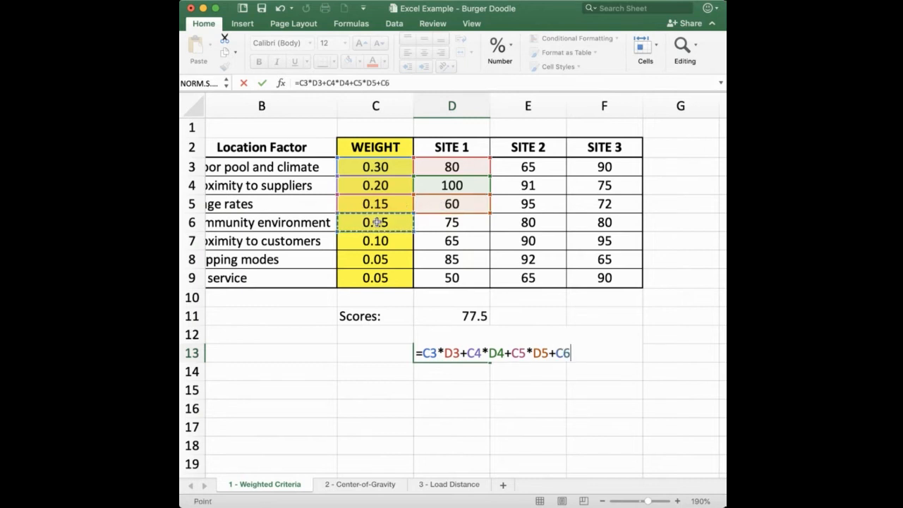
{"action": "type", "text": "*"}
{"action": "left_click", "coordinate": [453, 226]}
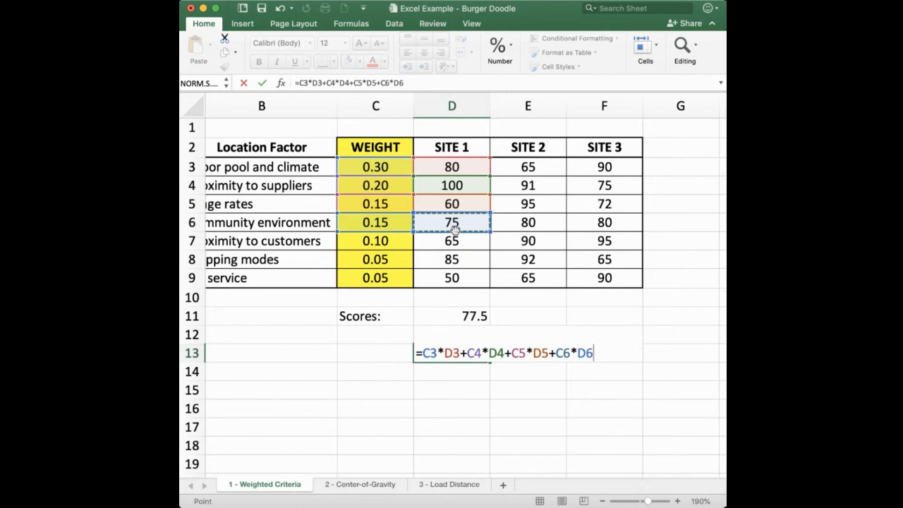
- Add the customer proximity and shipping mode terms, +C7*D7+C8*D8, to the longhand formula in D13
{"action": "type", "text": "+"}
{"action": "scroll", "coordinate": [429, 231], "scroll_direction": "left", "scroll_amount": 1}
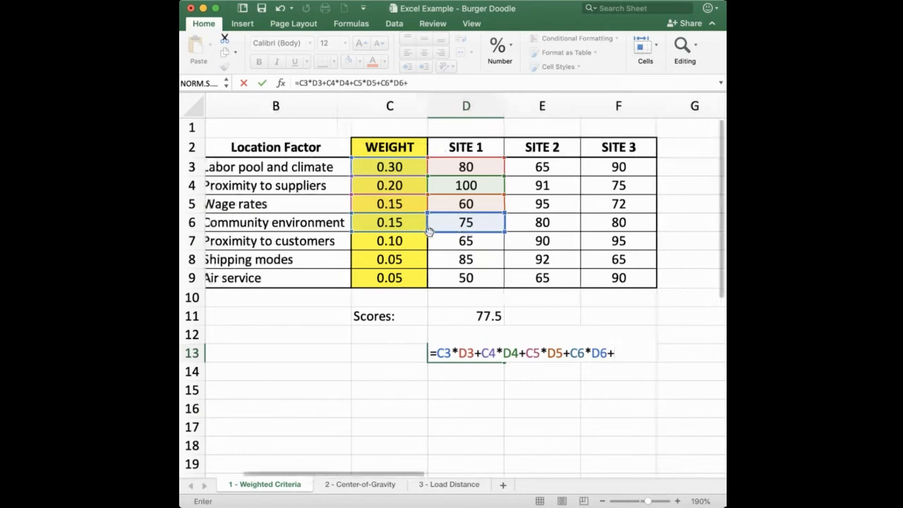
{"action": "left_click", "coordinate": [382, 242]}
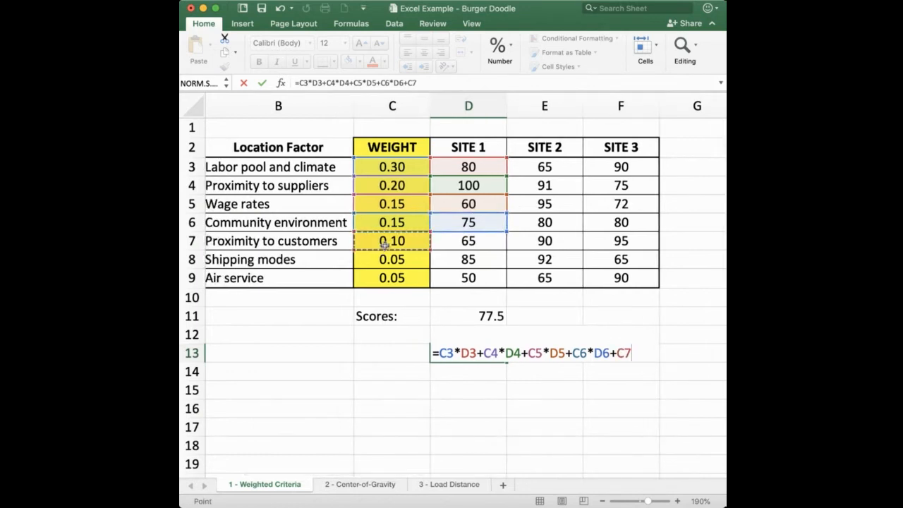
{"action": "type", "text": "*"}
{"action": "left_click", "coordinate": [460, 245]}
{"action": "type", "text": "+"}
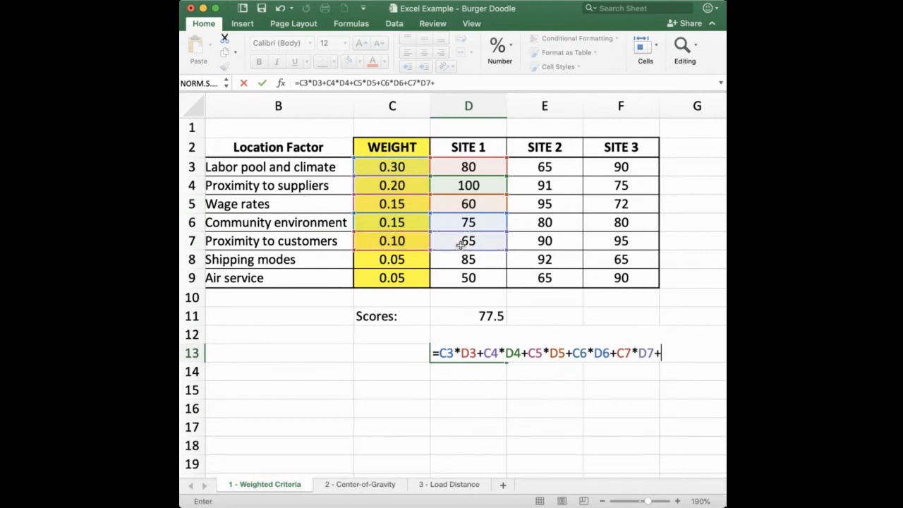
{"action": "left_click", "coordinate": [405, 259]}
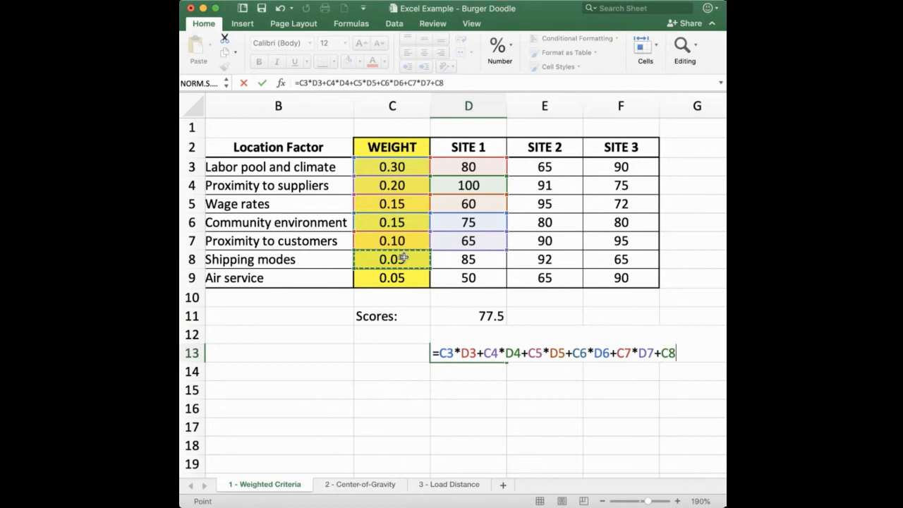
{"action": "type", "text": "*"}
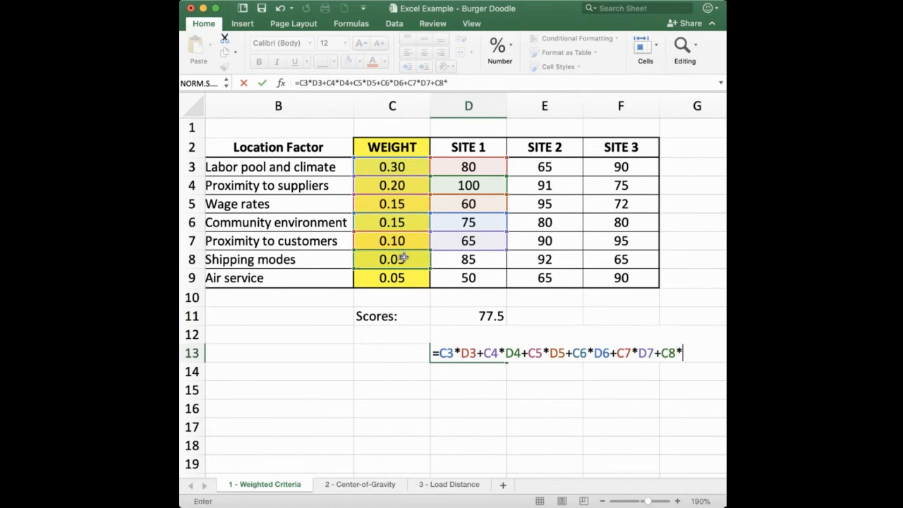
{"action": "left_click", "coordinate": [443, 259]}
- Complete the longhand formula in D13 with the air service term +C9*D9 and enter it
{"action": "type", "text": "+"}
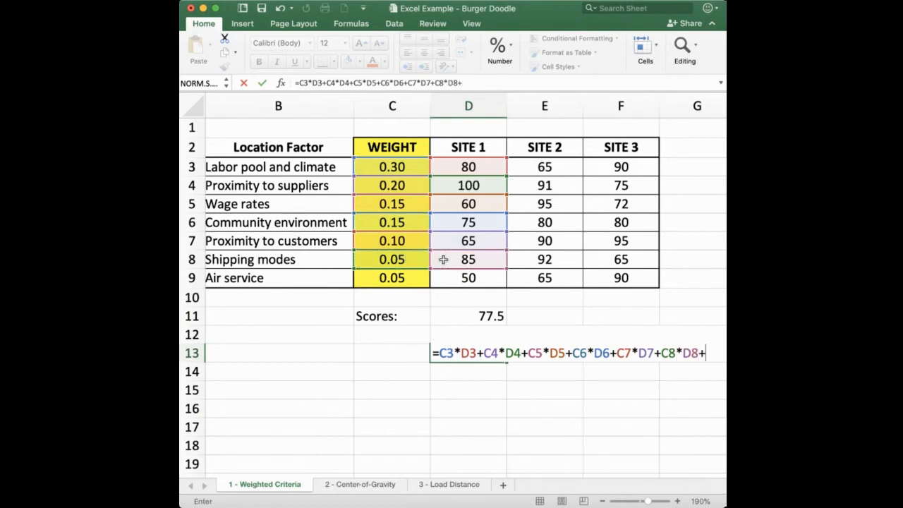
{"action": "left_click", "coordinate": [389, 280]}
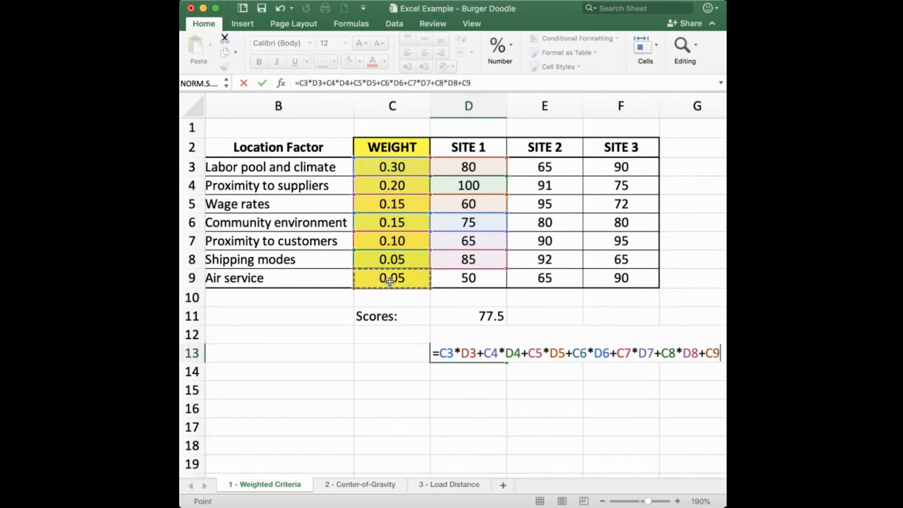
{"action": "type", "text": "*"}
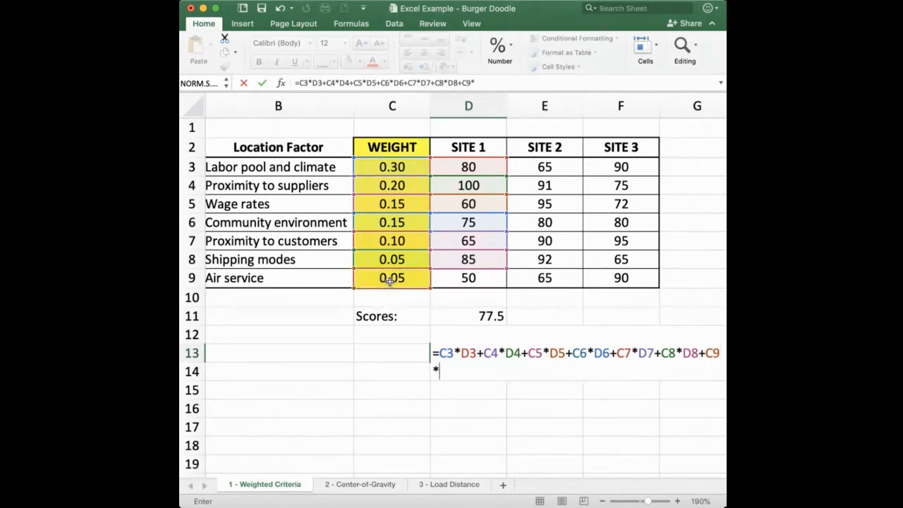
{"action": "left_click", "coordinate": [469, 281]}
{"action": "key", "text": "Return"}
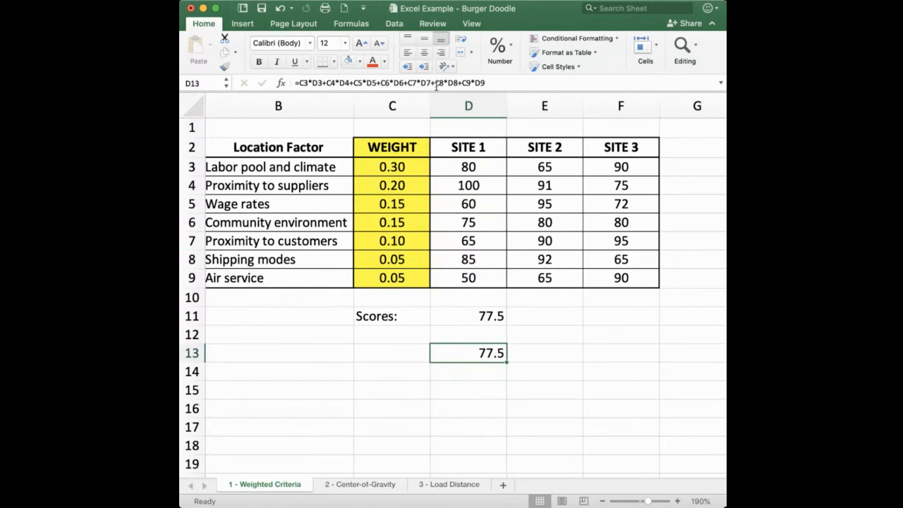
- Copy the SUMPRODUCT formula from D11 across to E11:F11 and compare the references in E11 and D11
{"action": "left_click", "coordinate": [488, 317]}
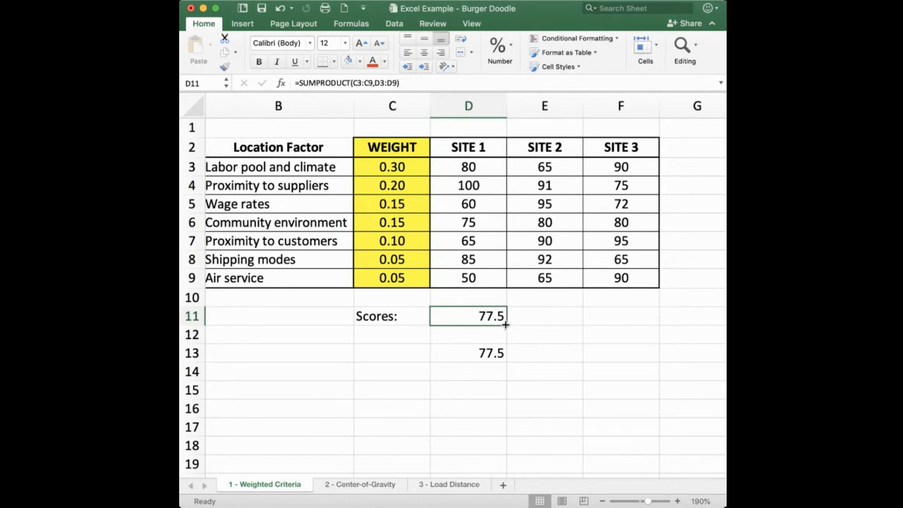
{"action": "left_click_drag", "start_coordinate": [505, 324], "coordinate": [622, 329]}
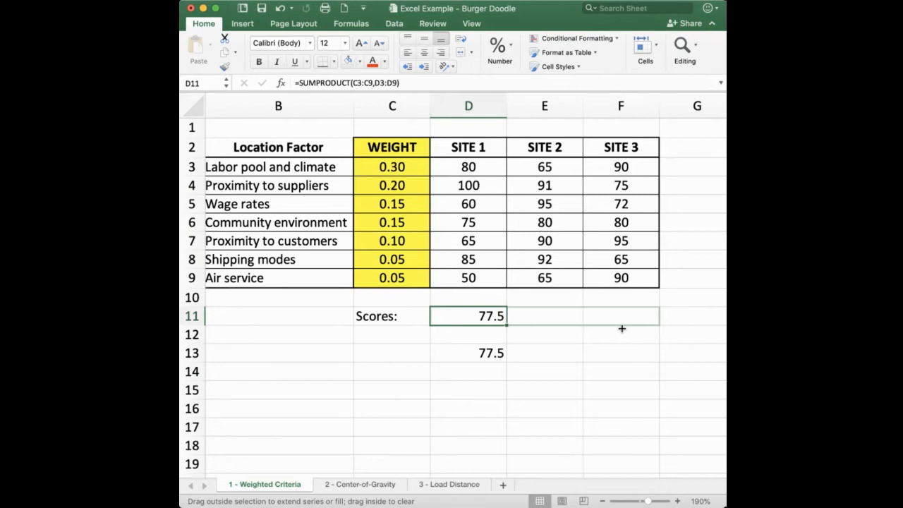
{"action": "left_click_drag", "start_coordinate": [621, 329], "coordinate": [621, 328]}
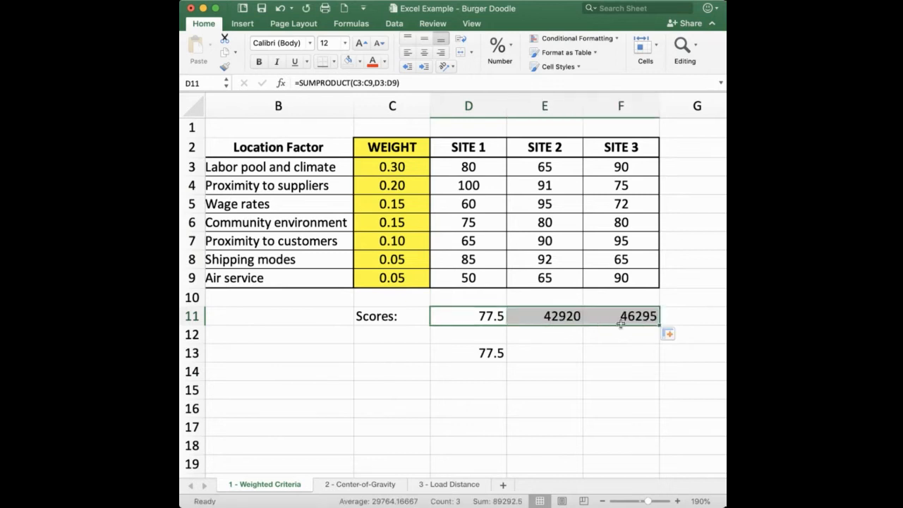
{"action": "left_click", "coordinate": [552, 319]}
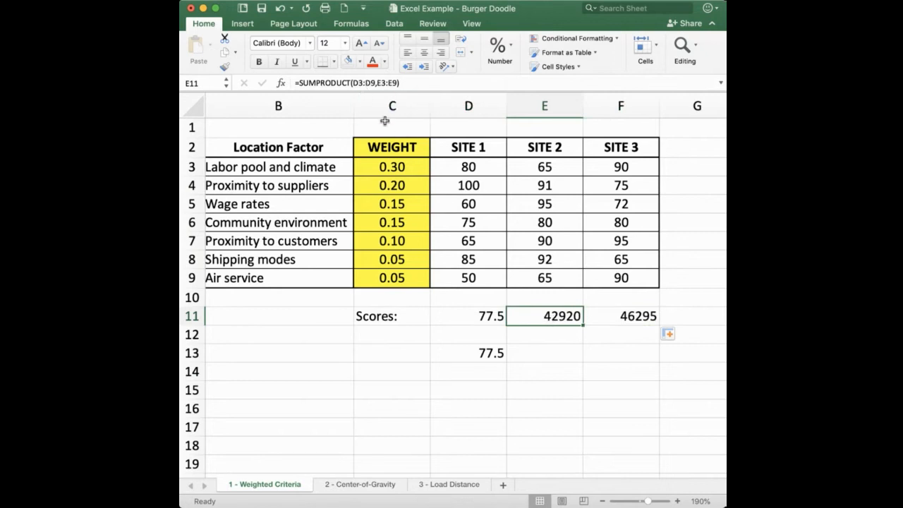
{"action": "left_click", "coordinate": [490, 320]}
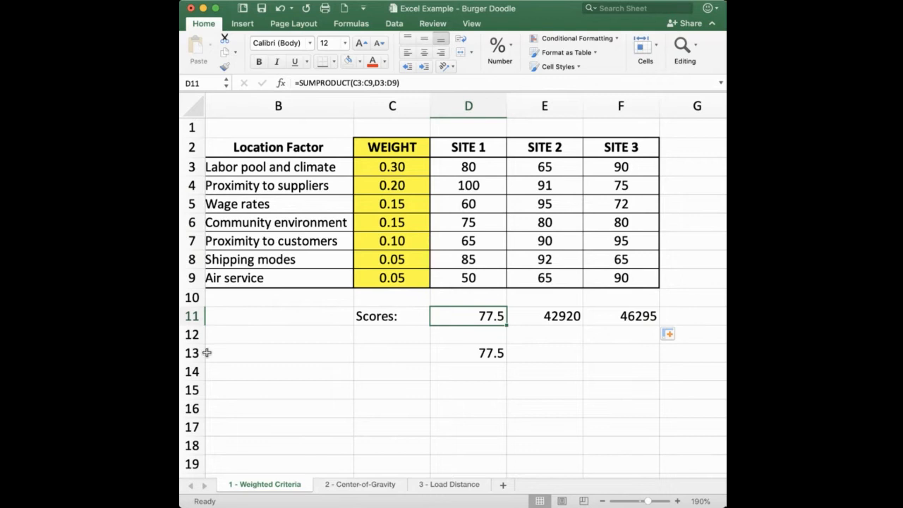
- Point the first range of the Site 2 formula in E11 at the weights, making it =SUMPRODUCT(C3:C9,E3:E9)
{"action": "left_click", "coordinate": [579, 321]}
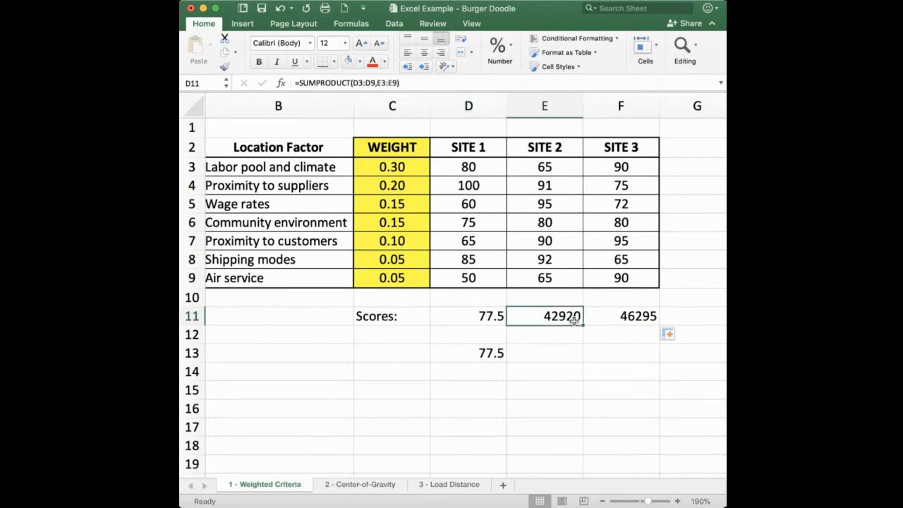
{"action": "left_click", "coordinate": [339, 84]}
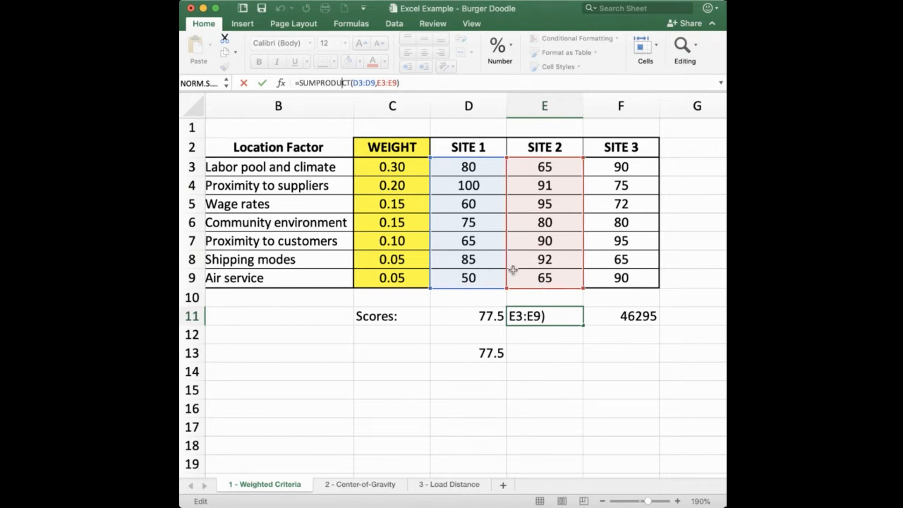
{"action": "left_click_drag", "start_coordinate": [482, 288], "coordinate": [422, 278]}
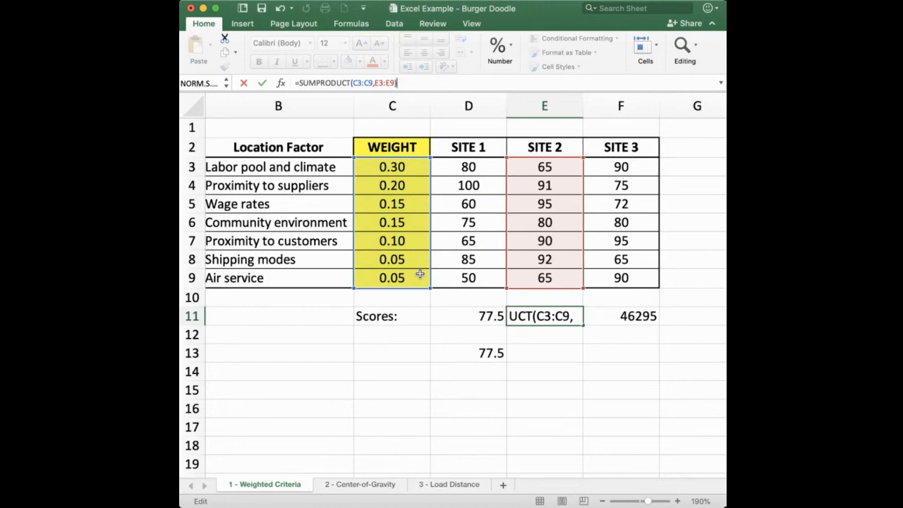
{"action": "left_click", "coordinate": [280, 8]}
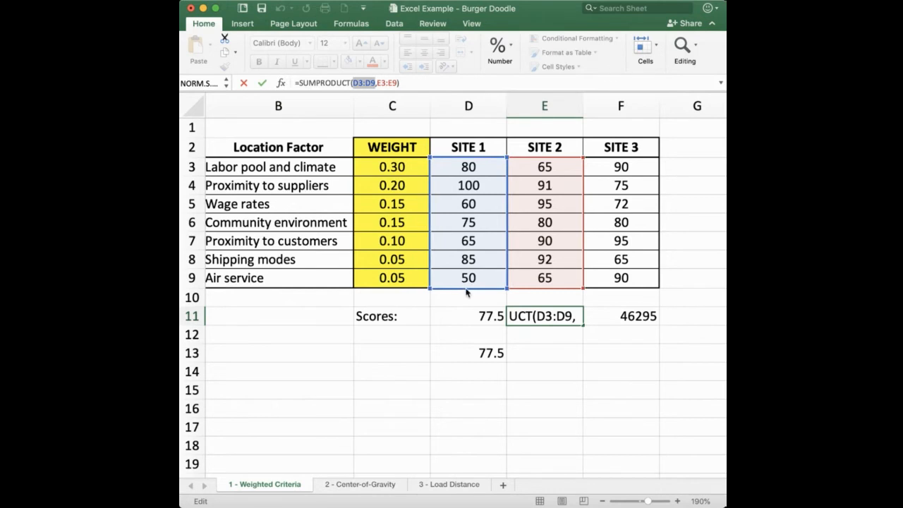
{"action": "left_click_drag", "start_coordinate": [465, 291], "coordinate": [424, 291]}
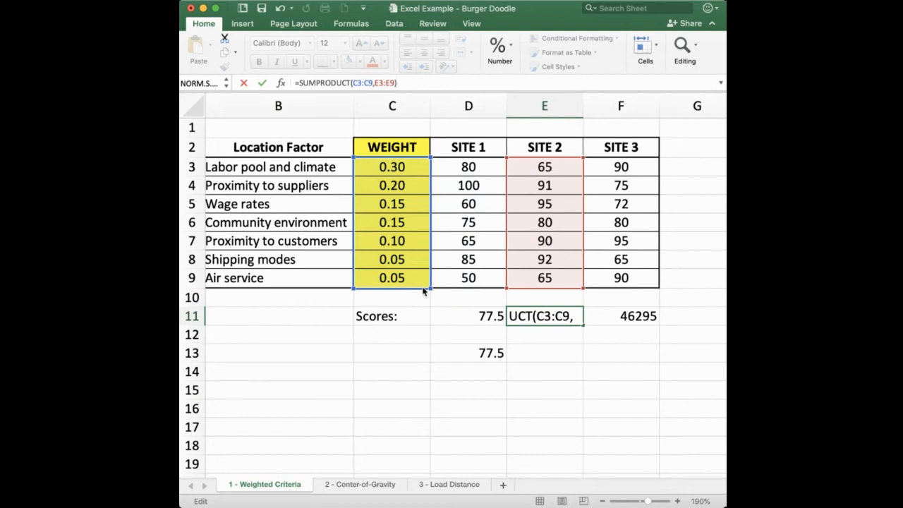
{"action": "key", "text": "Return"}
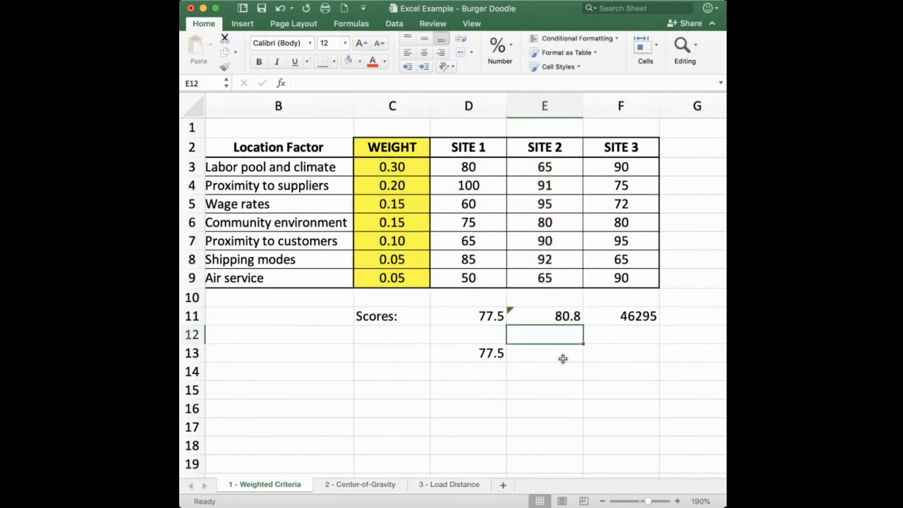
- Make the weight range absolute in the Site 1 formula in D11, so it reads =SUMPRODUCT($C$3:$C$9,D3:D9)
{"action": "left_click", "coordinate": [556, 316]}
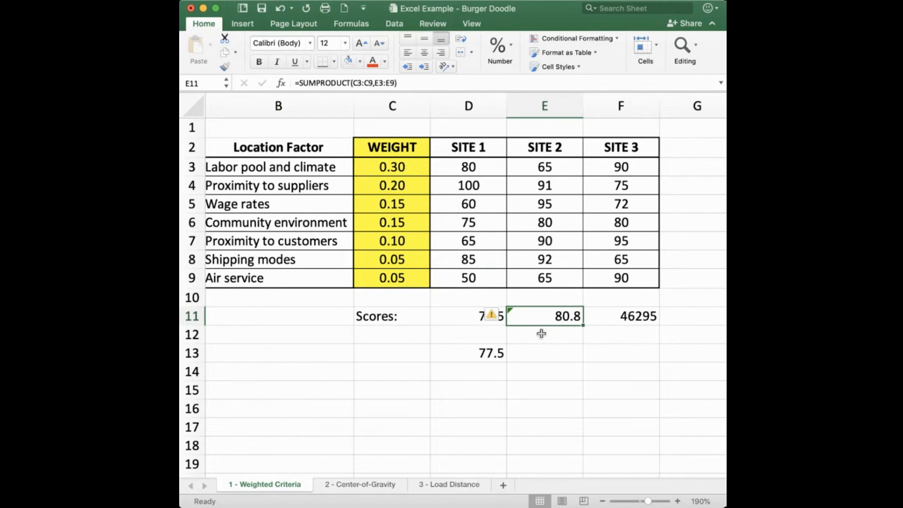
{"action": "left_click", "coordinate": [451, 322]}
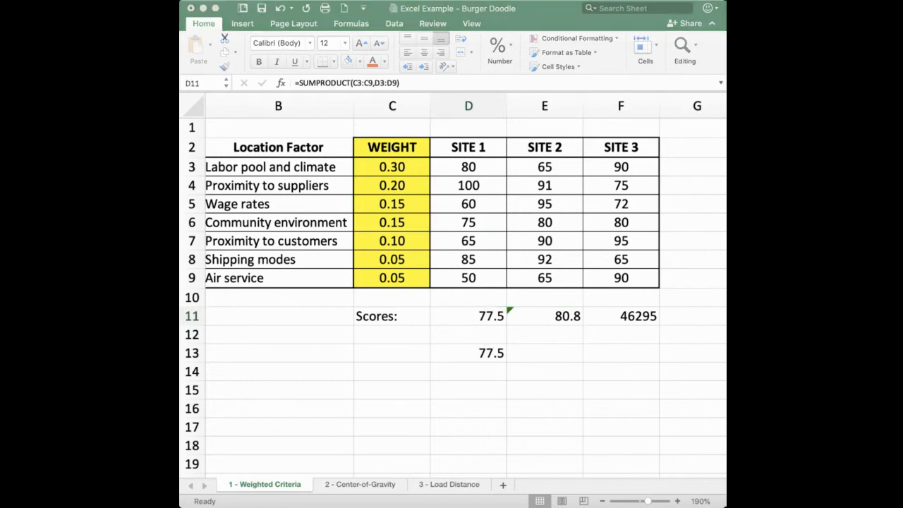
{"action": "left_click", "coordinate": [498, 318]}
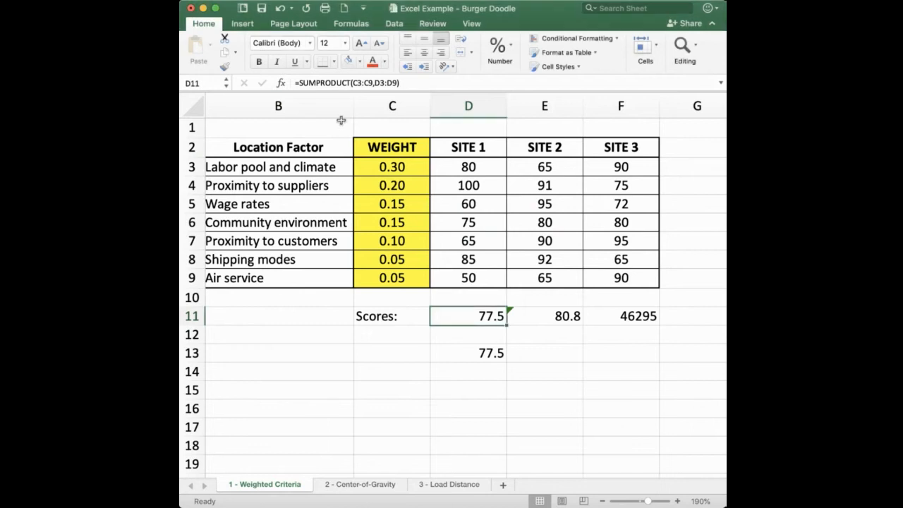
{"action": "left_click", "coordinate": [343, 82]}
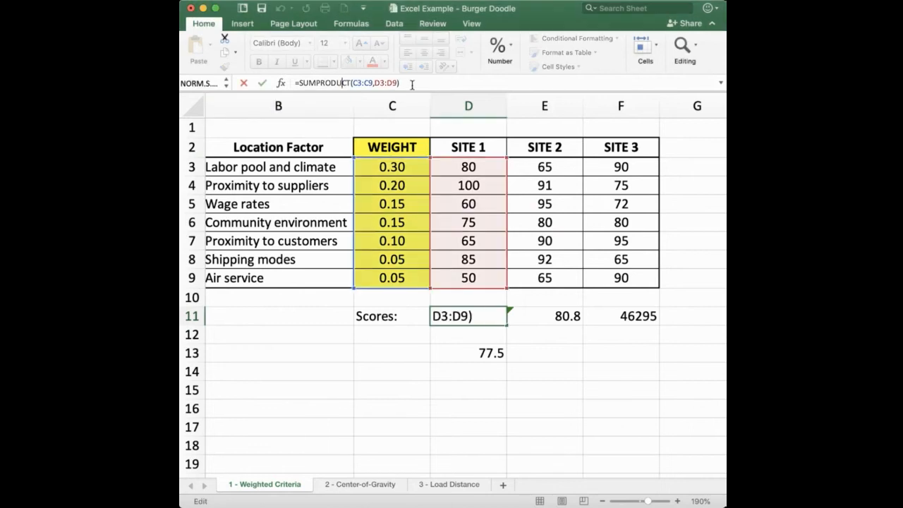
{"action": "left_click_drag", "start_coordinate": [374, 82], "coordinate": [353, 84]}
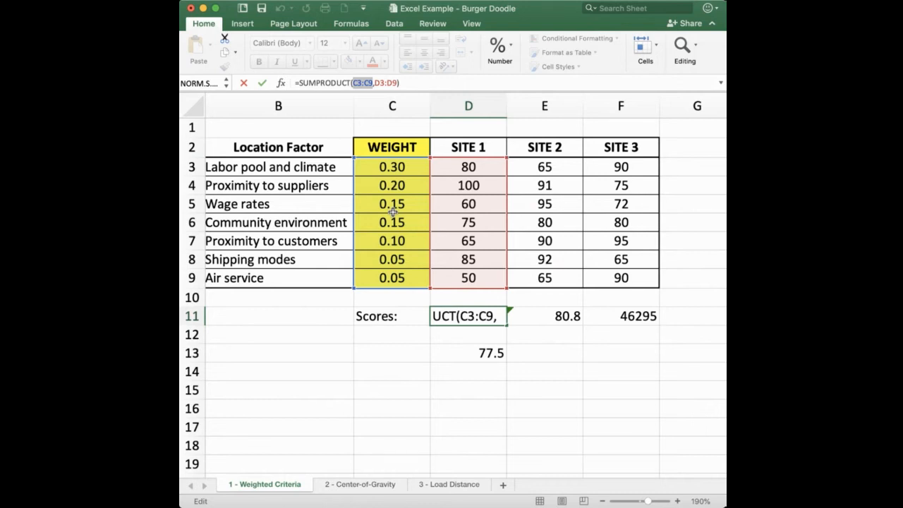
{"action": "key", "text": "F4"}
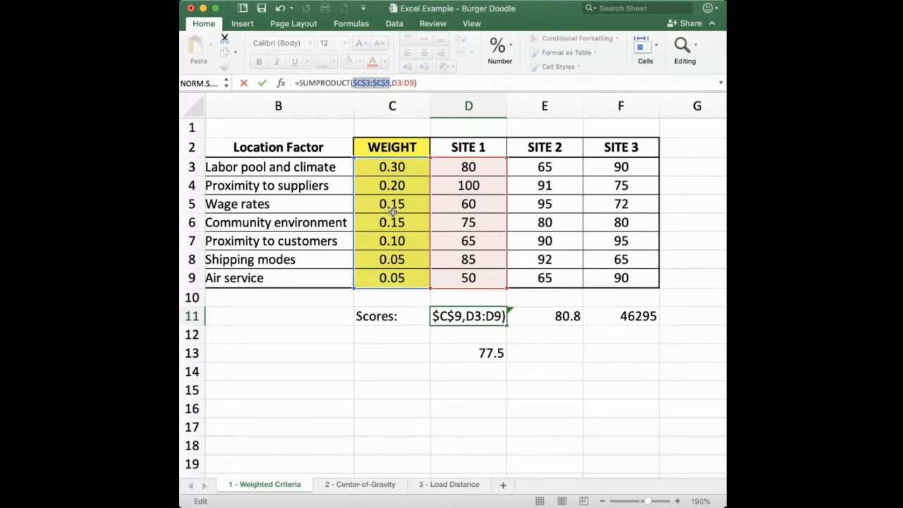
{"action": "key", "text": "Return"}
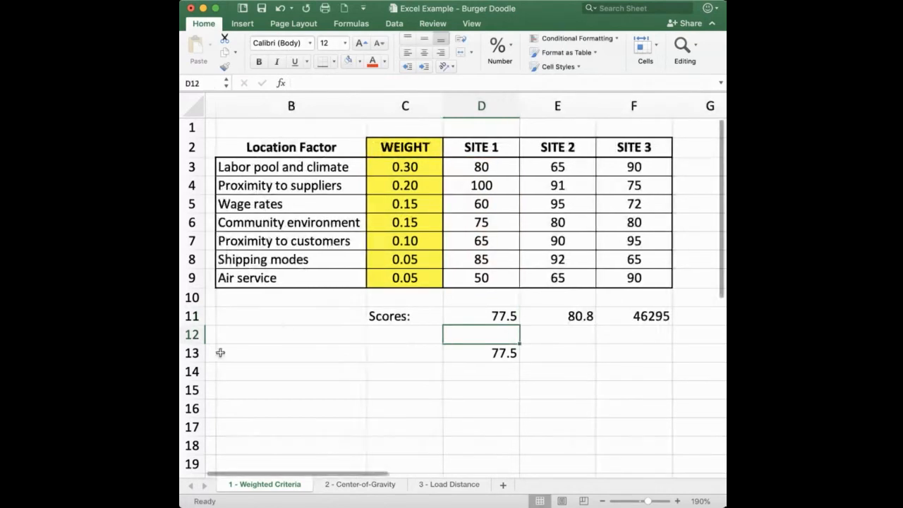
- Fill the D11 formula with the locked weight range across to E11:F11 for Sites 2 and 3
{"action": "scroll", "coordinate": [237, 350], "scroll_direction": "left", "scroll_amount": 1}
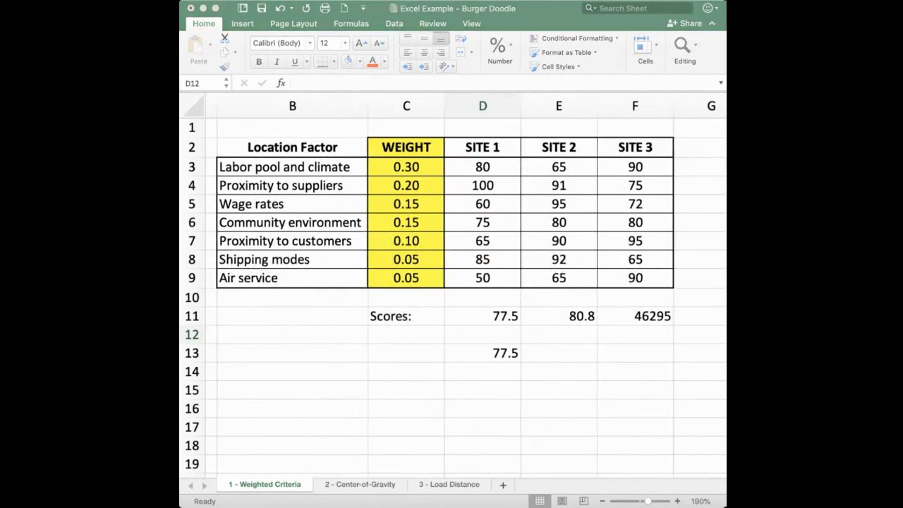
{"action": "left_click", "coordinate": [495, 316]}
{"action": "left_click_drag", "start_coordinate": [519, 324], "coordinate": [655, 325]}
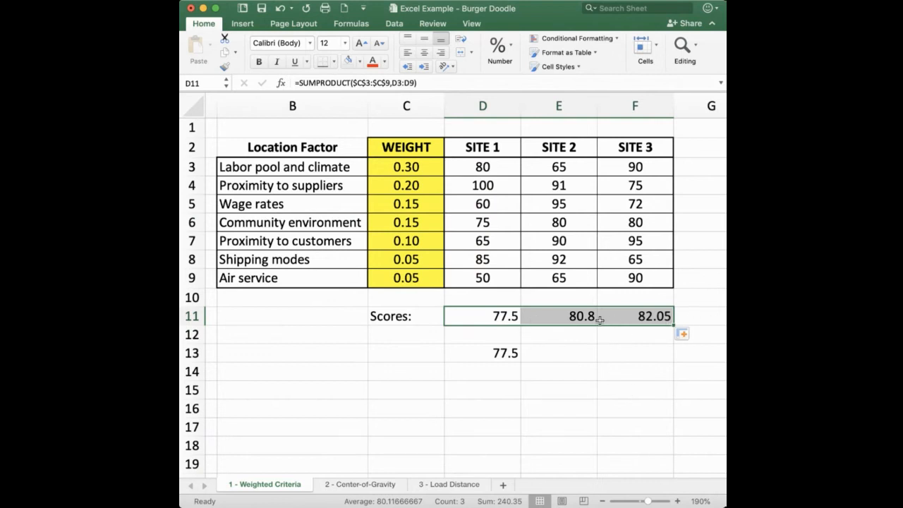
- Examine the cell ranges referenced by the SUMPRODUCT formulas in D11, E11 and F11 for the three sites
{"action": "left_click", "coordinate": [398, 83]}
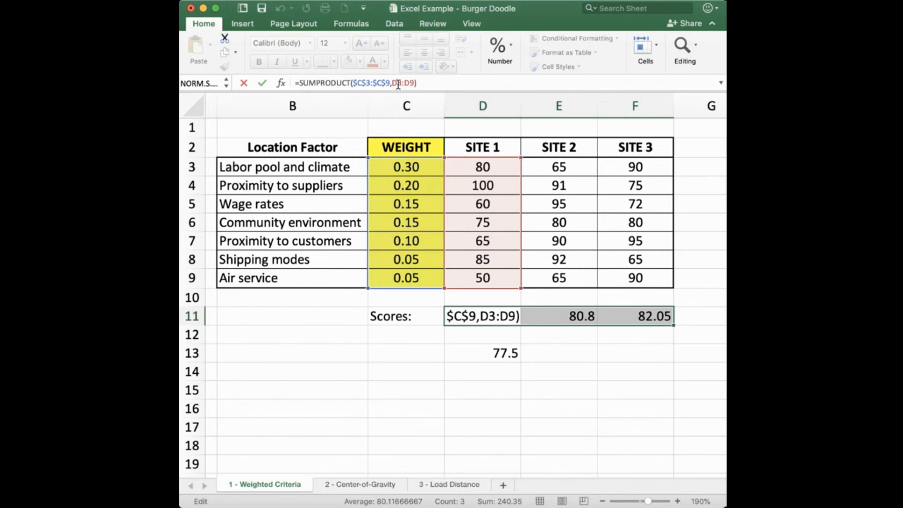
{"action": "key", "text": "Return"}
{"action": "key", "text": "Right"}
{"action": "key", "text": "Down"}
{"action": "key", "text": "Left"}
{"action": "key", "text": "Up"}
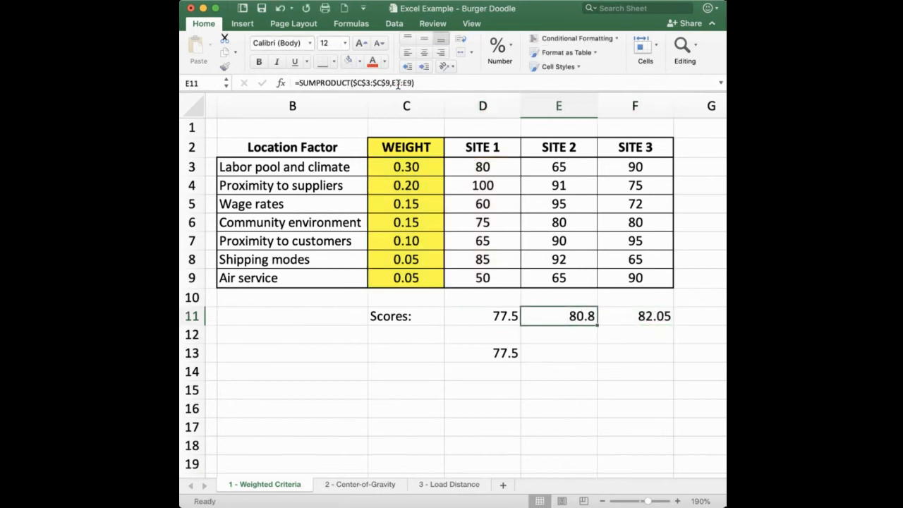
{"action": "left_click", "coordinate": [399, 84]}
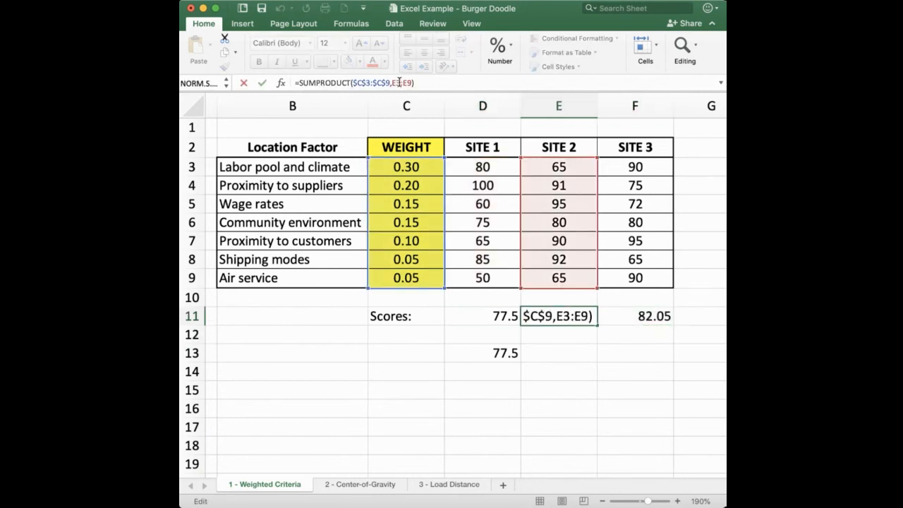
{"action": "key", "text": "Return"}
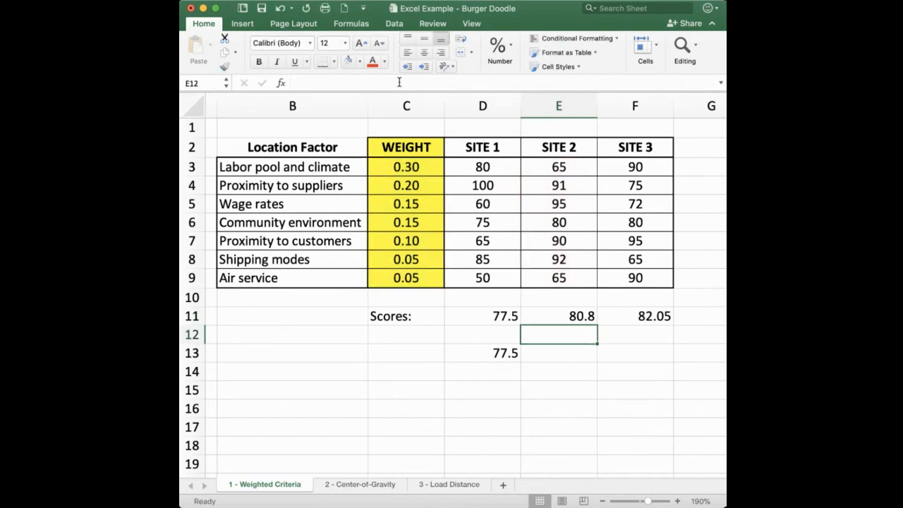
{"action": "key", "text": "Up"}
{"action": "key", "text": "Right"}
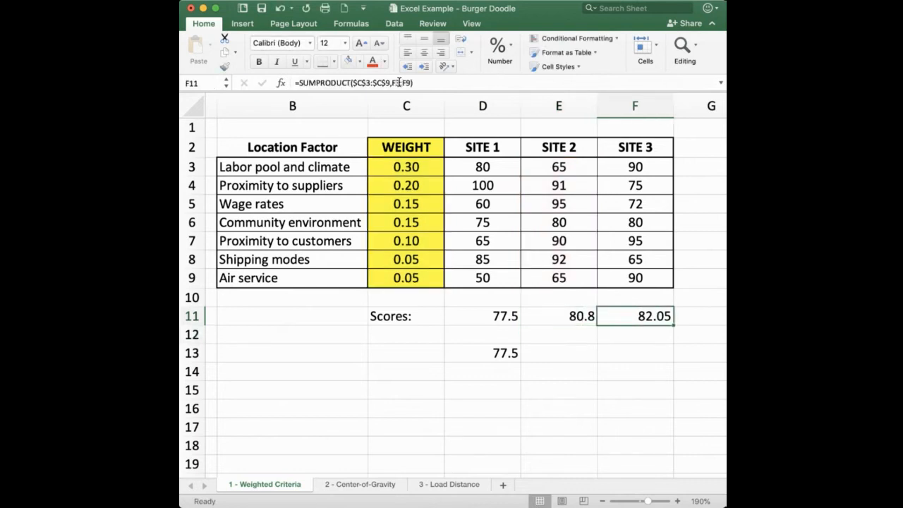
{"action": "left_click", "coordinate": [399, 83]}
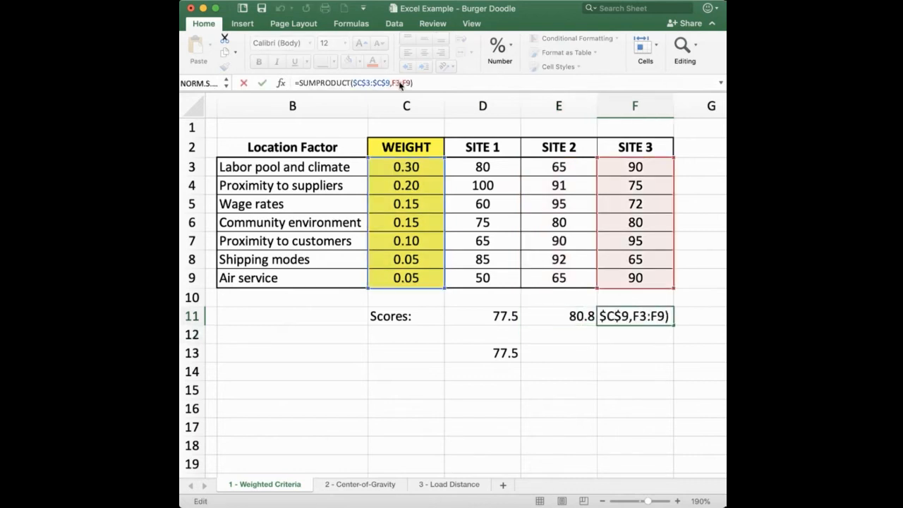
{"action": "key", "text": "Return"}
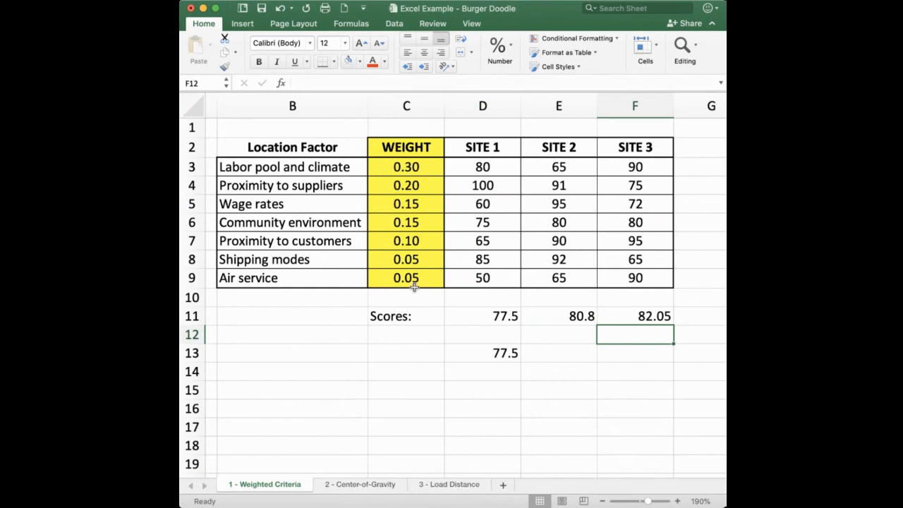
{"action": "scroll", "coordinate": [477, 326], "scroll_direction": "right", "scroll_amount": 2}
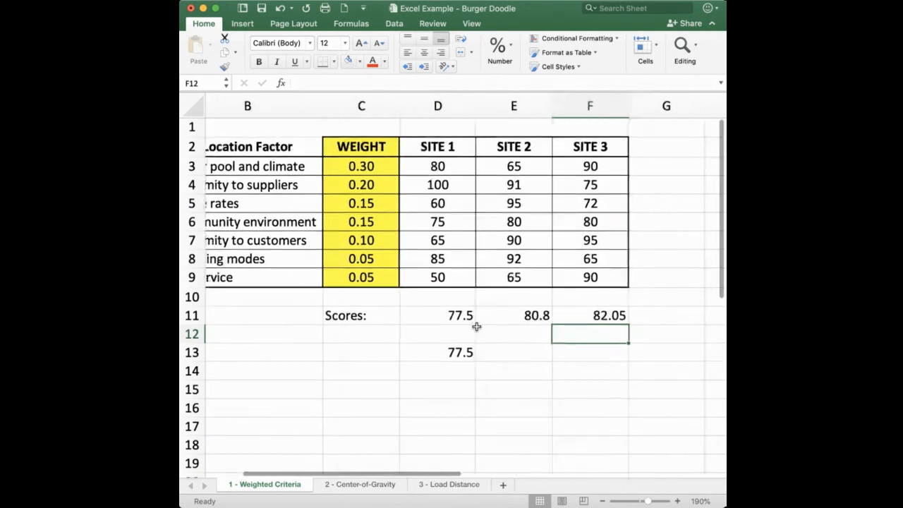
{"action": "scroll", "coordinate": [395, 295], "scroll_direction": "left", "scroll_amount": 3}
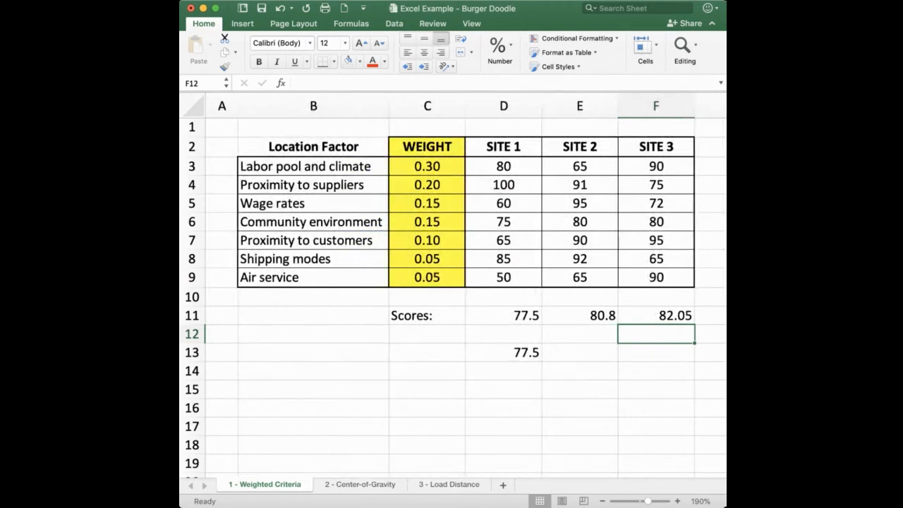
- On the 2 - Center-of-Gravity sheet, enter =AVERAGE(D3:G3) in I3 for the suppliers' x-coordinates
{"action": "left_click", "coordinate": [351, 485]}
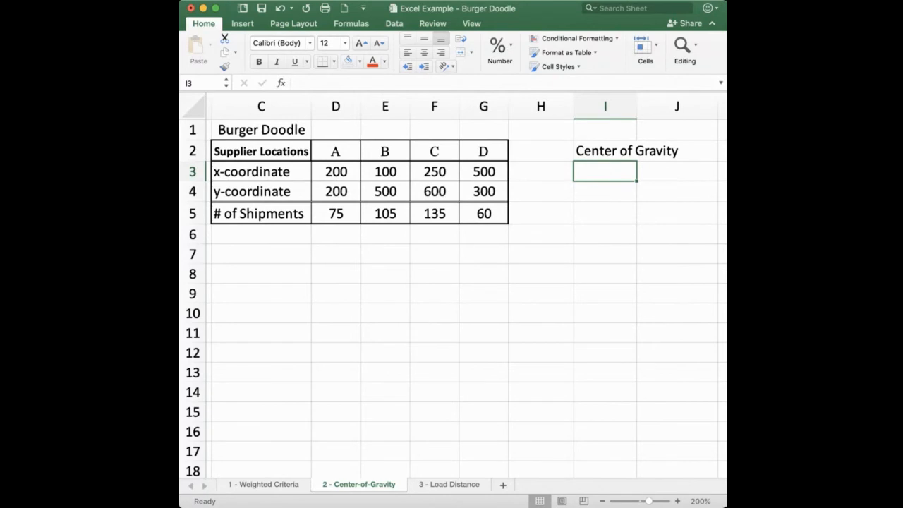
{"action": "type", "text": "="}
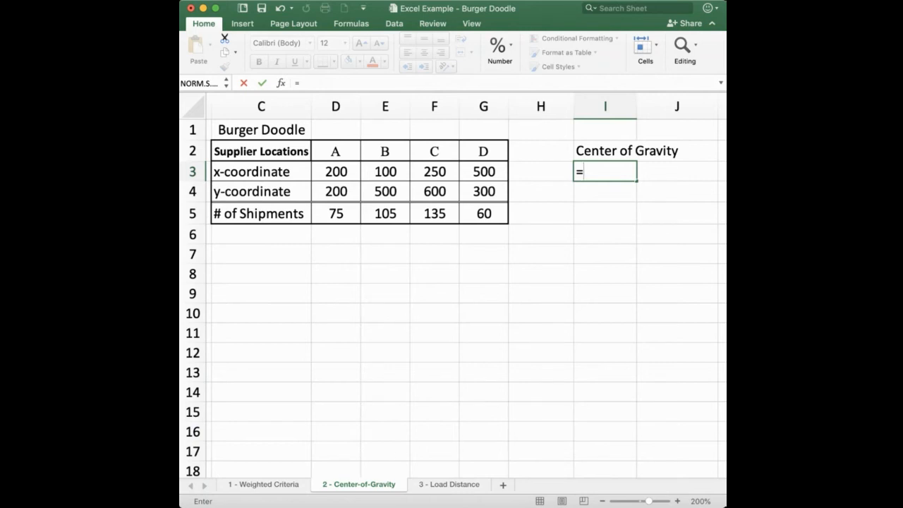
{"action": "type", "text": "average("}
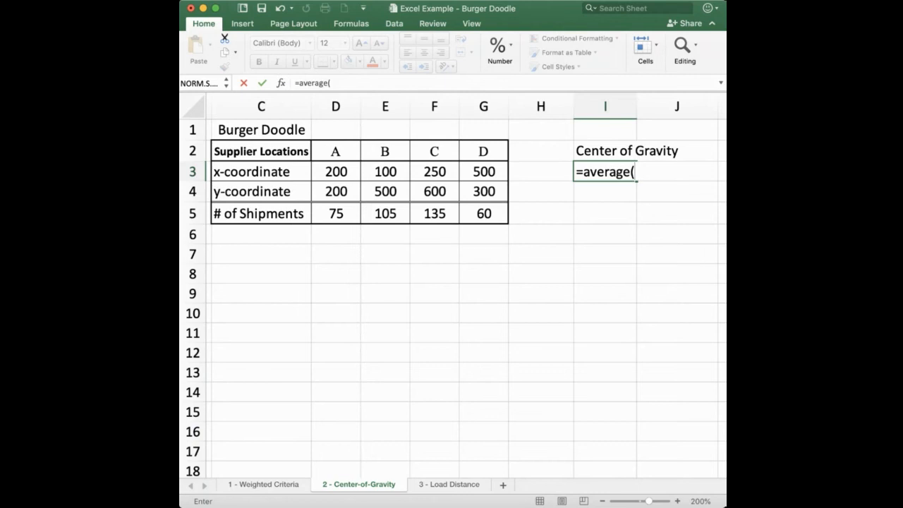
{"action": "left_click_drag", "start_coordinate": [327, 172], "coordinate": [470, 174]}
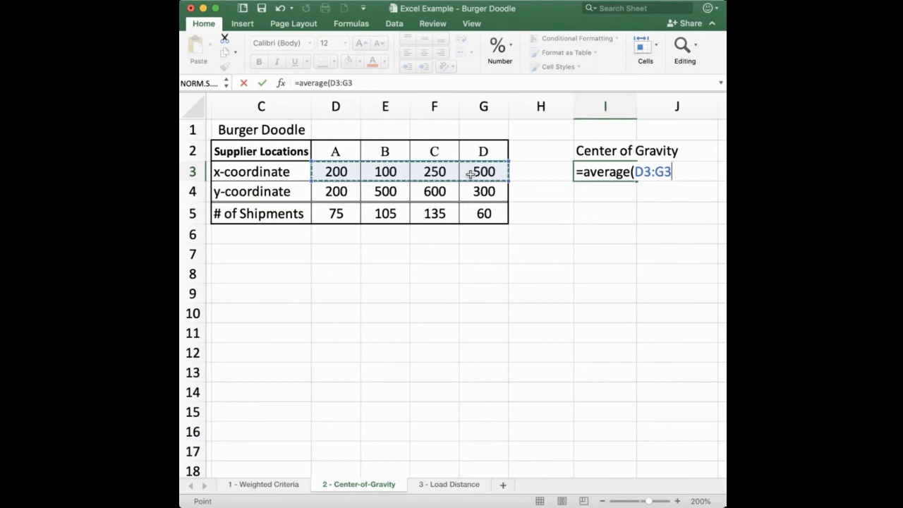
{"action": "type", "text": ")"}
{"action": "key", "text": "Return"}
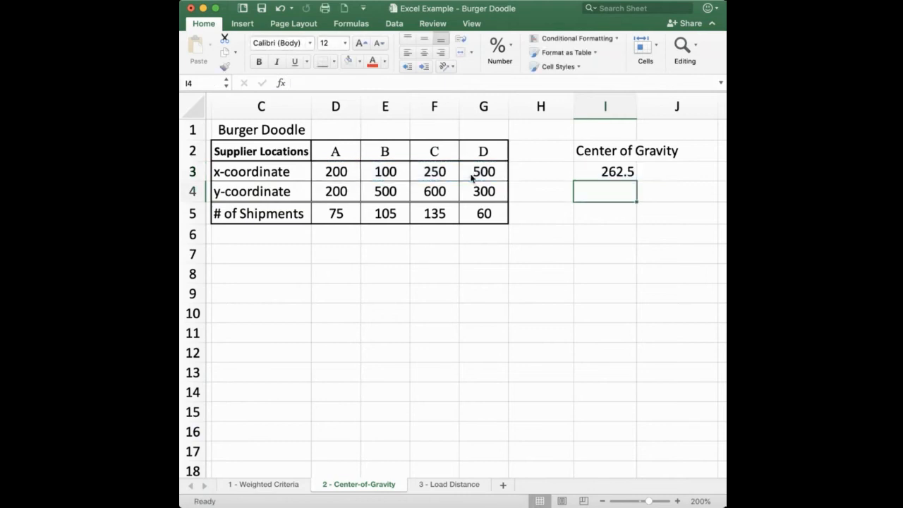
- Fill the average formula from I3 down to I4 for the y-coordinates
{"action": "key", "text": "Up"}
{"action": "key", "text": "Left"}
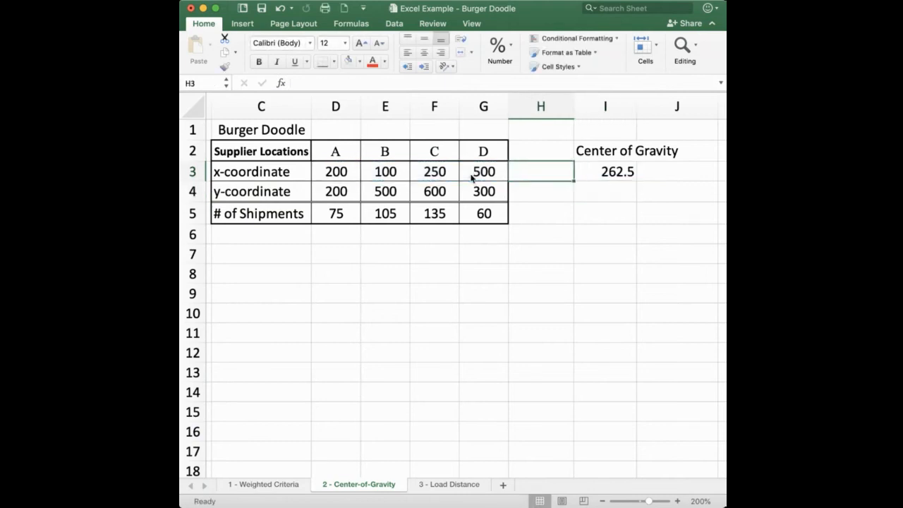
{"action": "key", "text": "Right"}
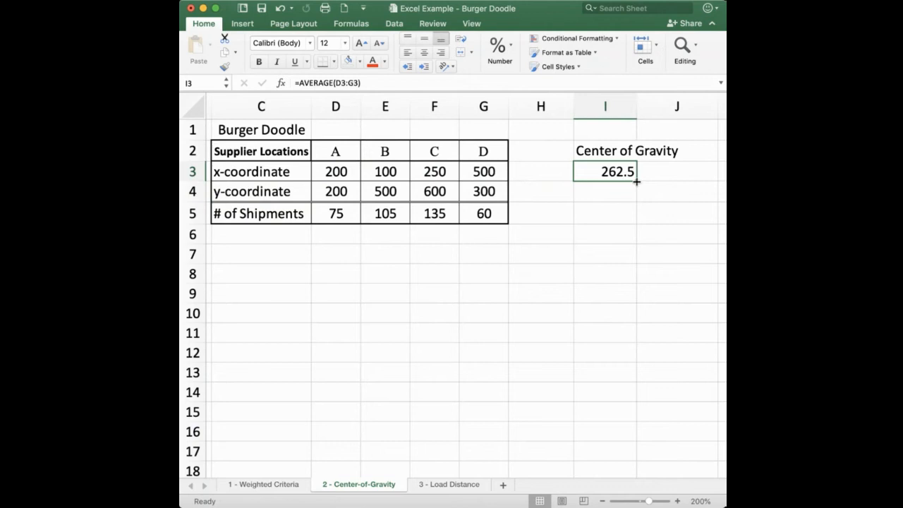
{"action": "left_click_drag", "start_coordinate": [637, 182], "coordinate": [638, 211]}
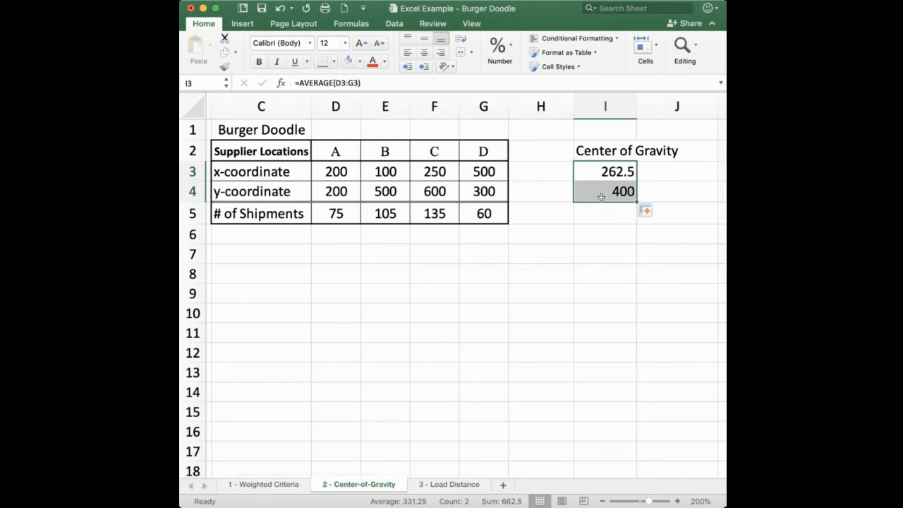
- Format the center-of-gravity averages in I3:I4 as numbers with one decimal place
{"action": "left_click", "coordinate": [512, 49]}
{"action": "left_click", "coordinate": [520, 102]}
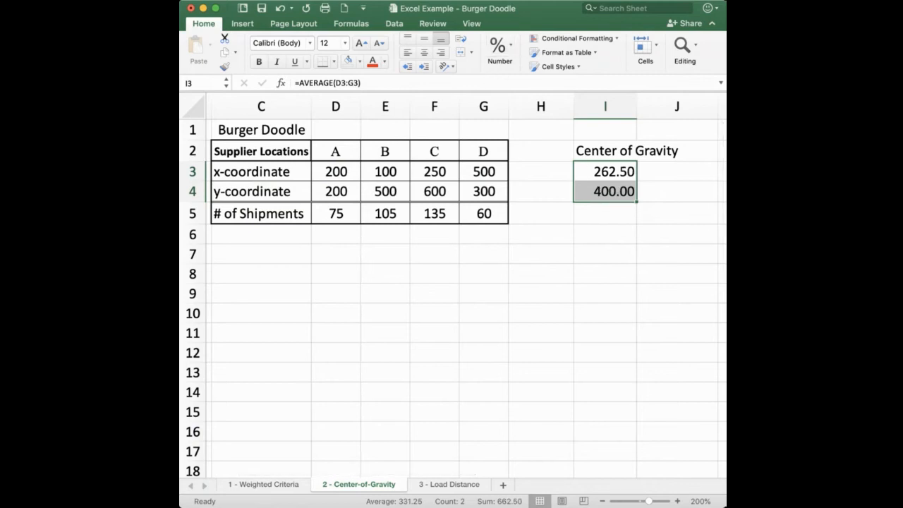
{"action": "left_click", "coordinate": [541, 101]}
{"action": "left_click", "coordinate": [592, 318]}
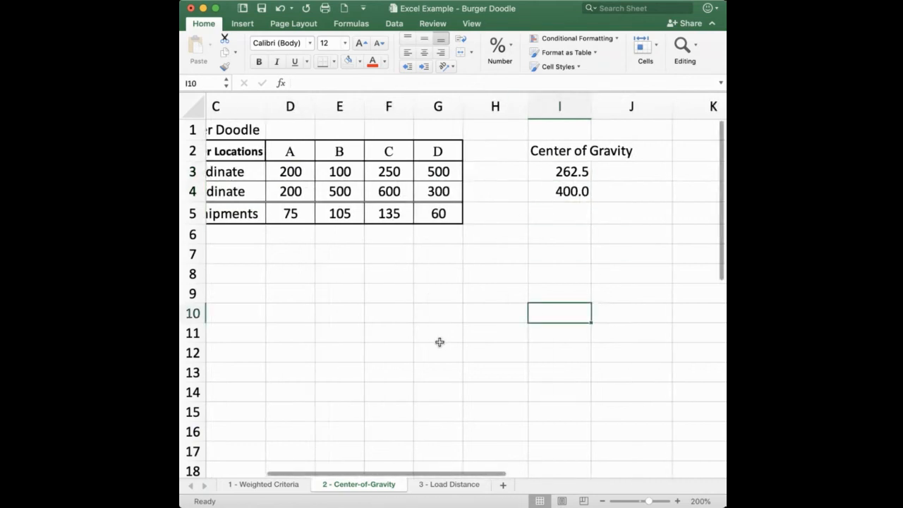
- Right-align the Center of Gravity heading in I2
{"action": "scroll", "coordinate": [438, 342], "scroll_direction": "right", "scroll_amount": 2}
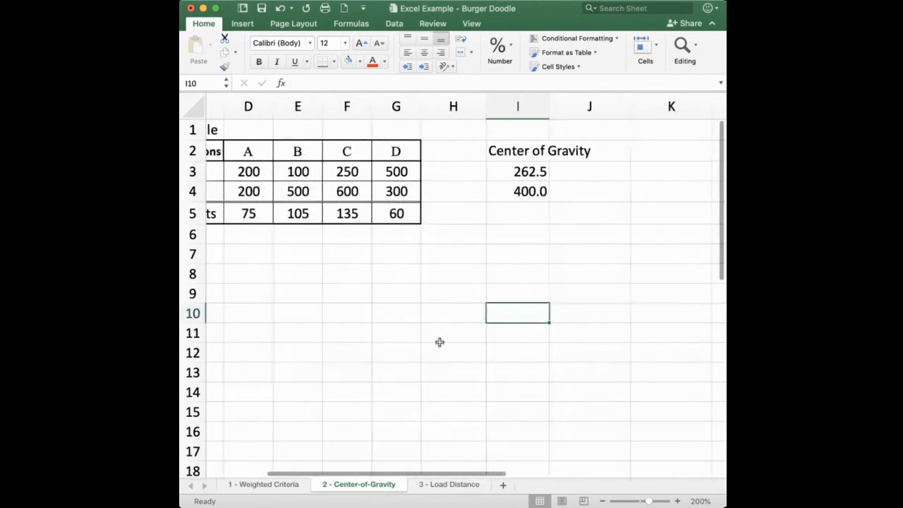
{"action": "left_click", "coordinate": [522, 152]}
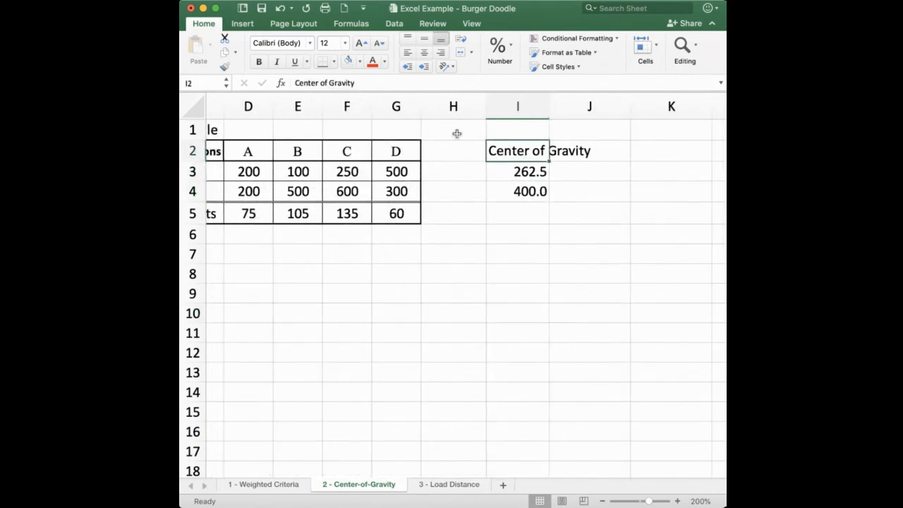
{"action": "left_click", "coordinate": [438, 53]}
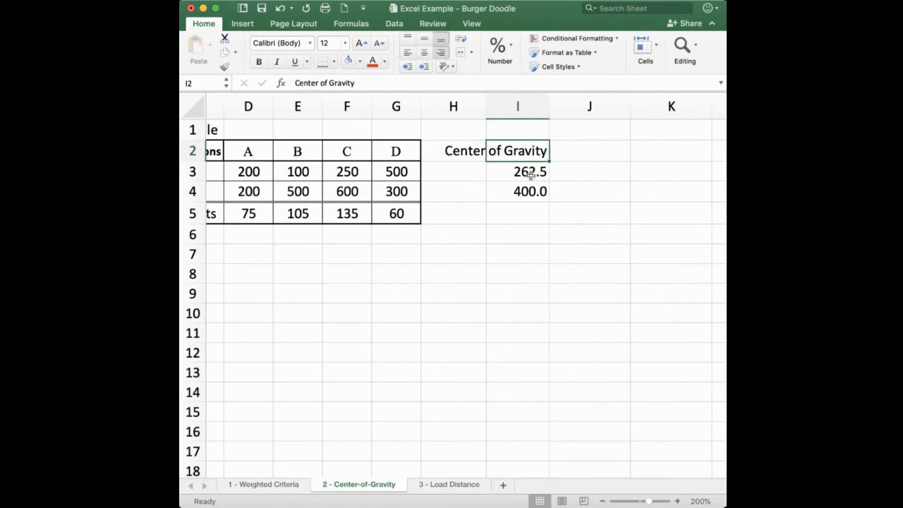
- Enter the alternative x-coordinate average =SUM(D3:G3)/4 in J3
{"action": "left_click", "coordinate": [588, 175]}
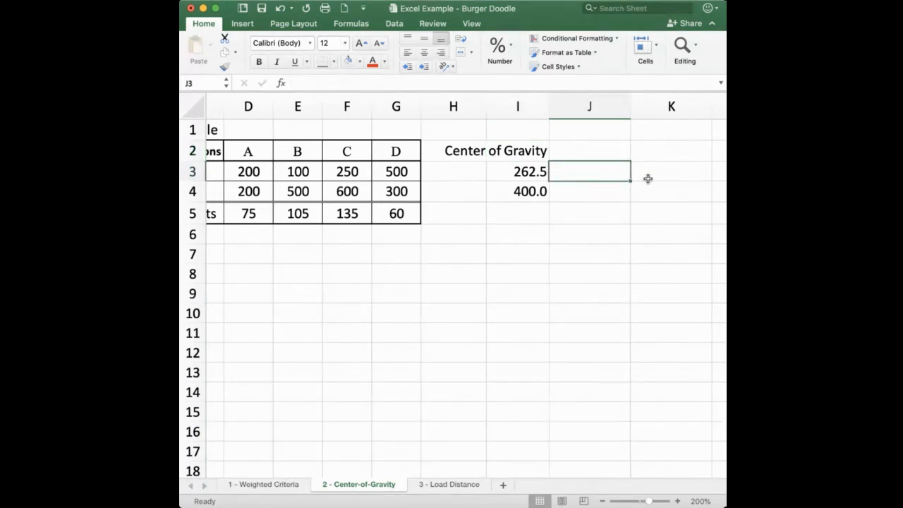
{"action": "type", "text": "=sum"}
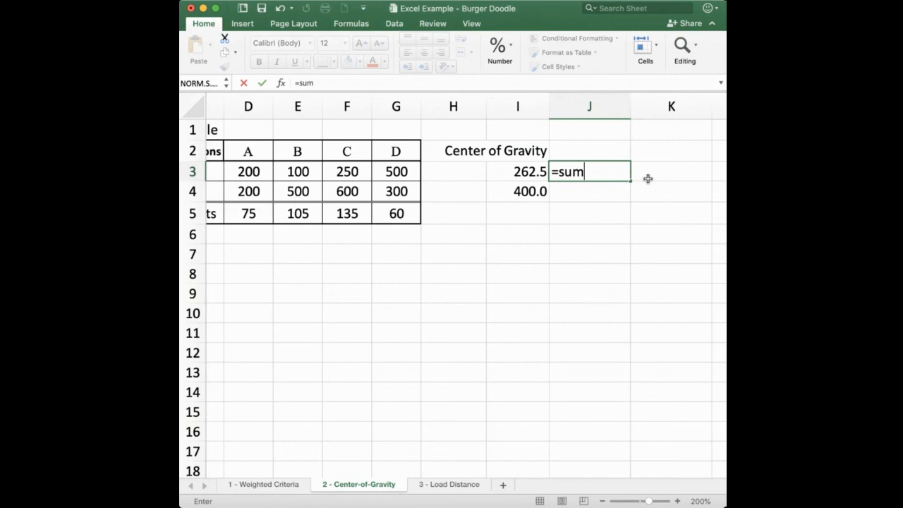
{"action": "type", "text": "("}
{"action": "left_click_drag", "start_coordinate": [267, 171], "coordinate": [373, 171]}
{"action": "type", "text": ")"}
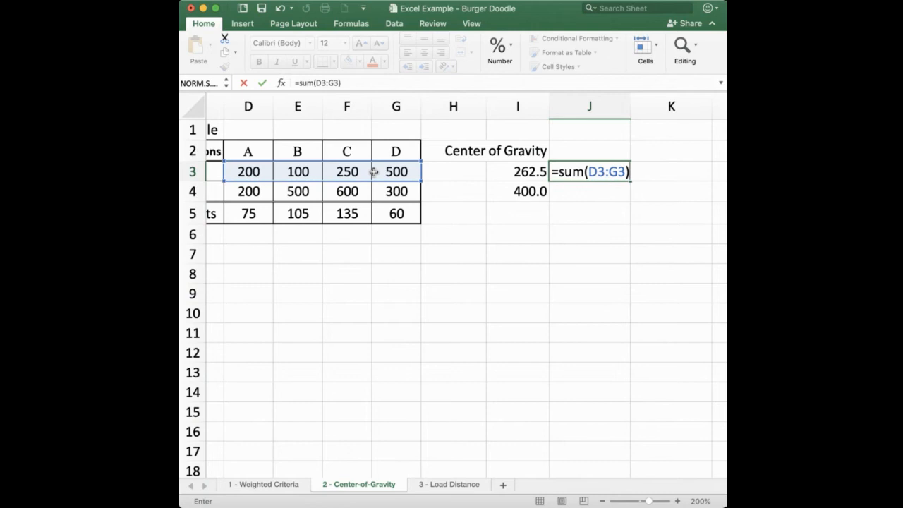
{"action": "type", "text": "/4"}
{"action": "key", "text": "Return"}
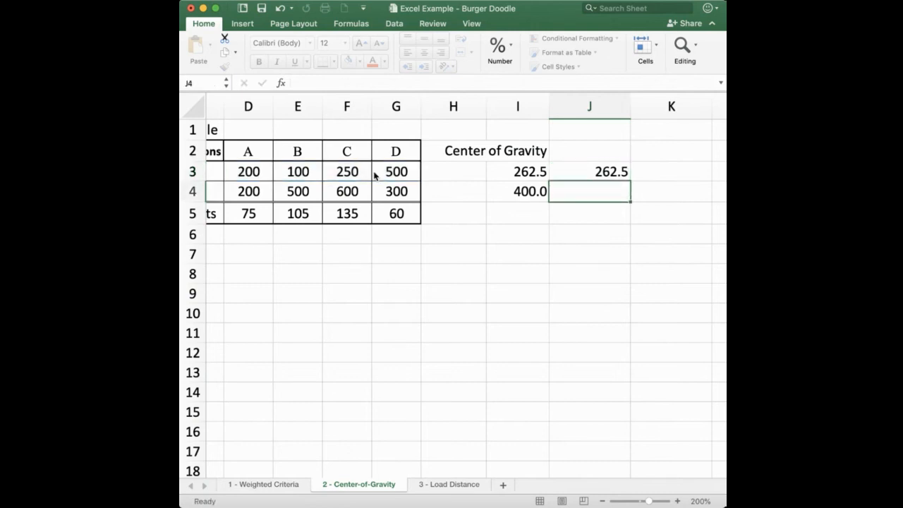
- Fill the SUM formula from J3 down to J4 and format both cells with one decimal place
{"action": "left_click", "coordinate": [599, 171]}
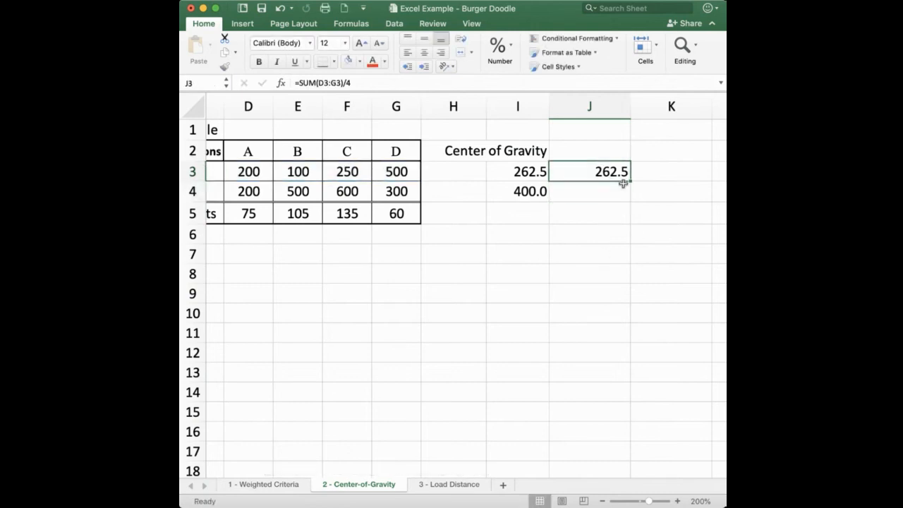
{"action": "left_click_drag", "start_coordinate": [630, 180], "coordinate": [632, 200]}
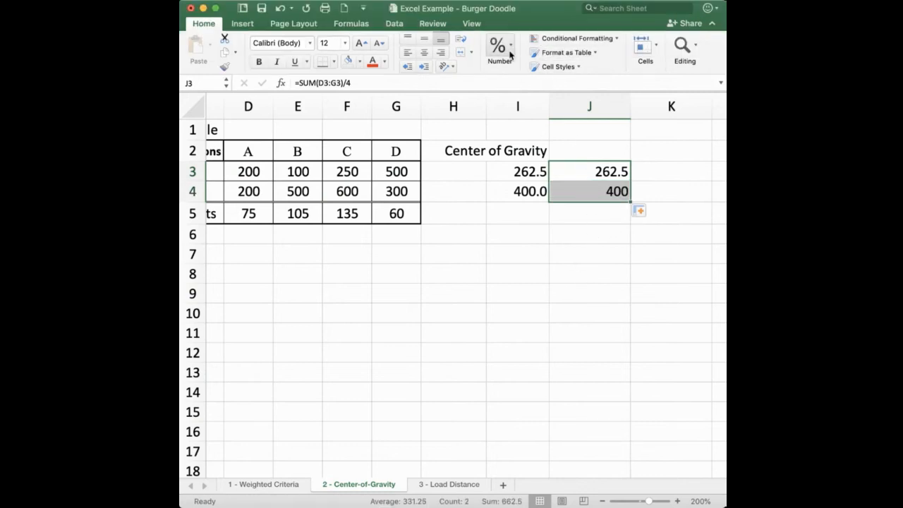
{"action": "key", "text": "ctrl+shift+1"}
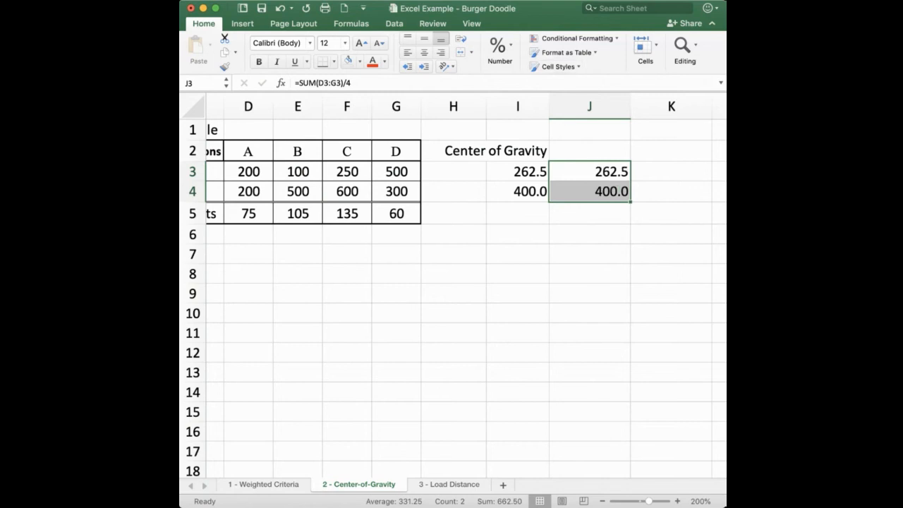
- Enter the longhand average =(D3+E3+F3+G3)/4 in K3 and fill it down to K4
{"action": "scroll", "coordinate": [599, 209], "scroll_direction": "right", "scroll_amount": 3}
{"action": "left_click", "coordinate": [543, 176]}
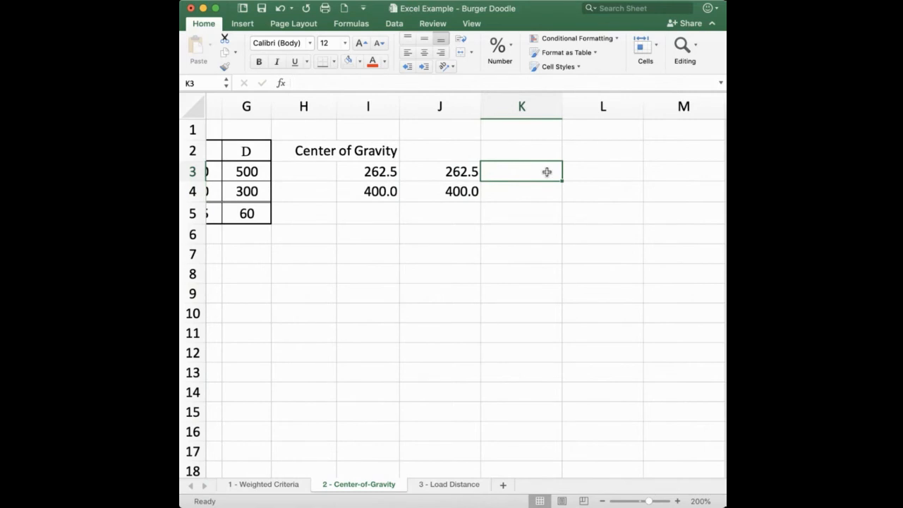
{"action": "type", "text": "("}
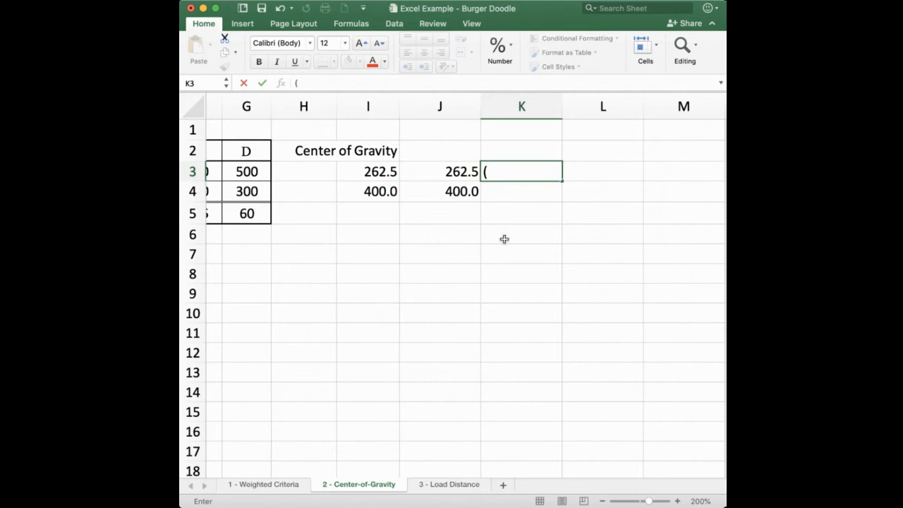
{"action": "scroll", "coordinate": [503, 240], "scroll_direction": "left", "scroll_amount": 3}
{"action": "left_click", "coordinate": [244, 176]}
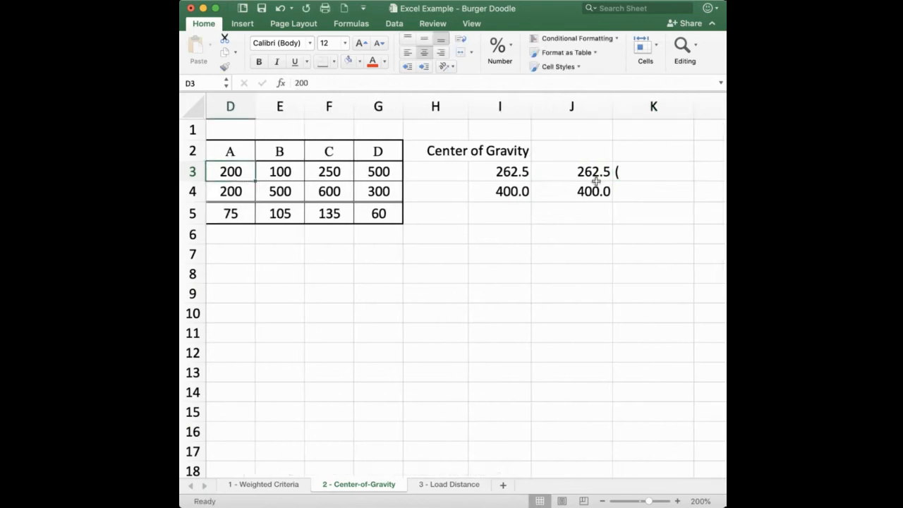
{"action": "left_click", "coordinate": [631, 177]}
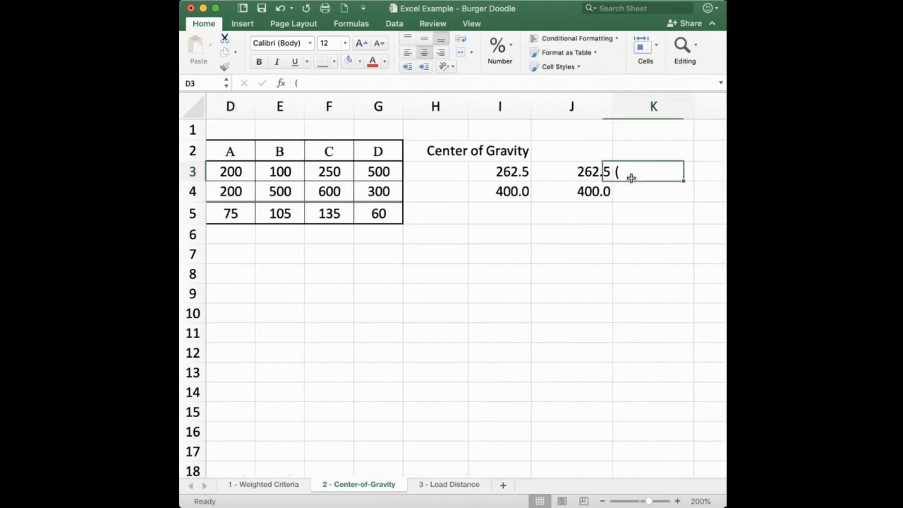
{"action": "left_click", "coordinate": [294, 83]}
{"action": "type", "text": "="}
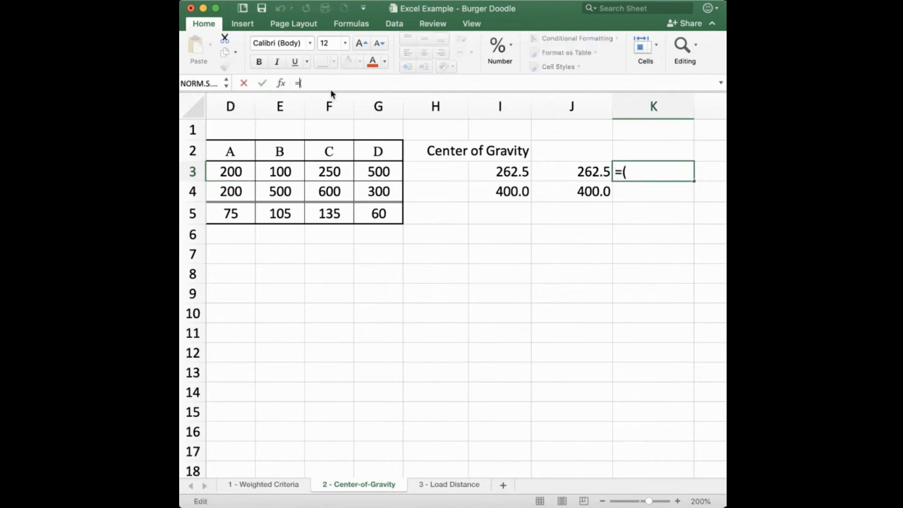
{"action": "left_click", "coordinate": [227, 171]}
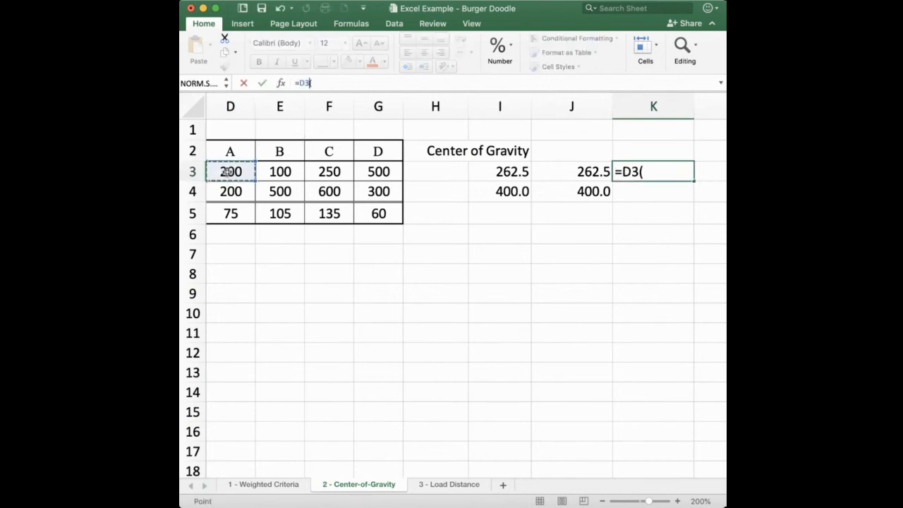
{"action": "key", "text": "BackSpace"}
{"action": "key", "text": "BackSpace"}
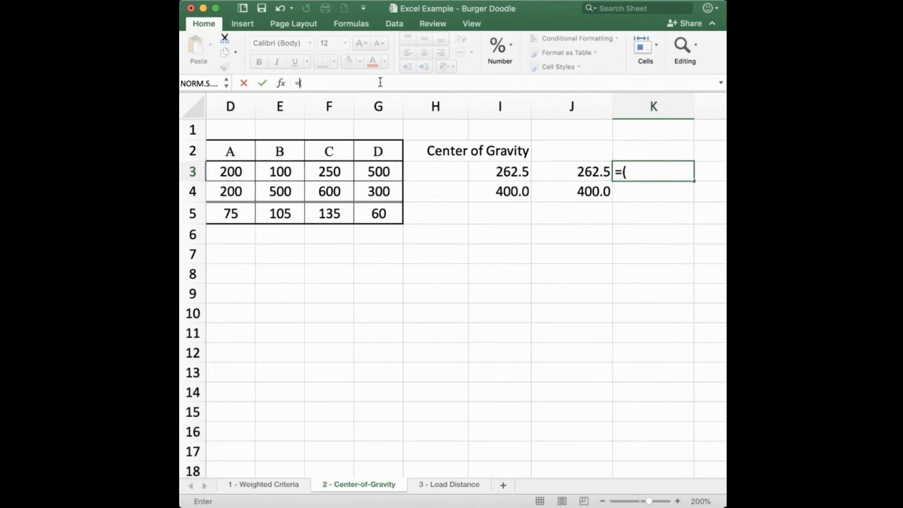
{"action": "left_click", "coordinate": [223, 172]}
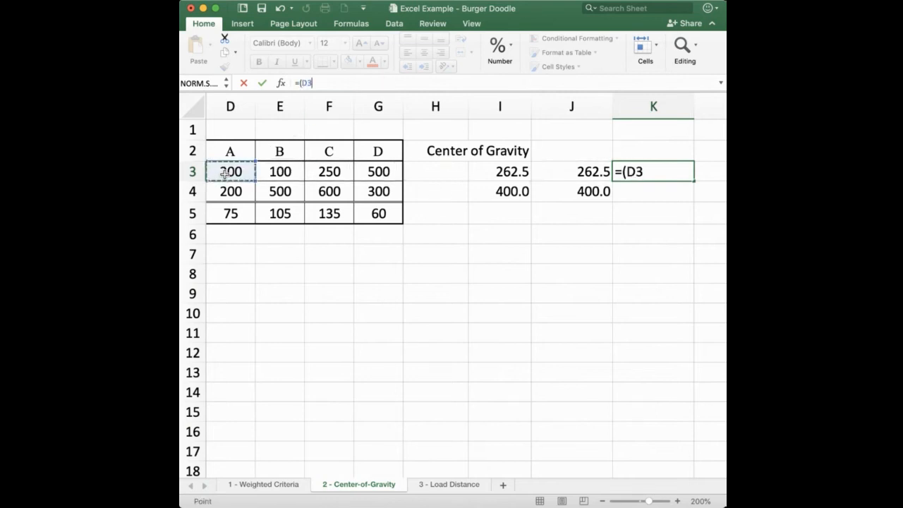
{"action": "type", "text": "+"}
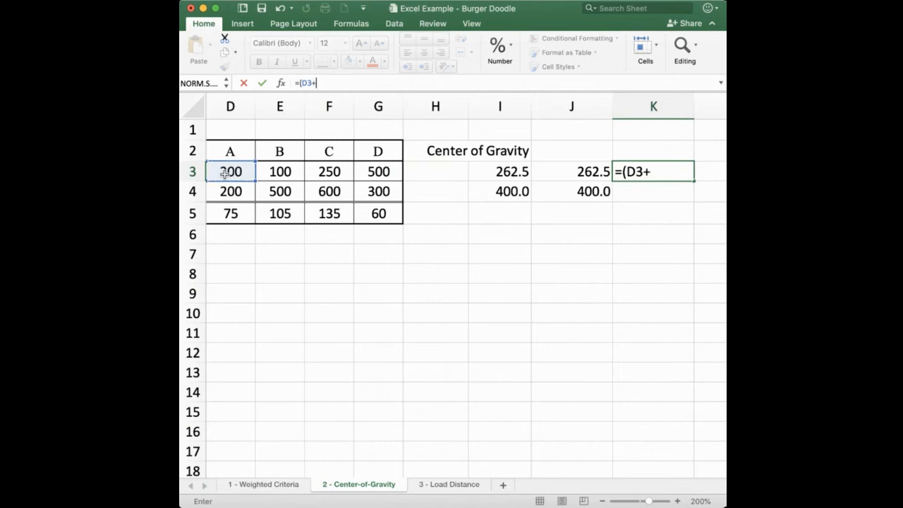
{"action": "left_click", "coordinate": [273, 172]}
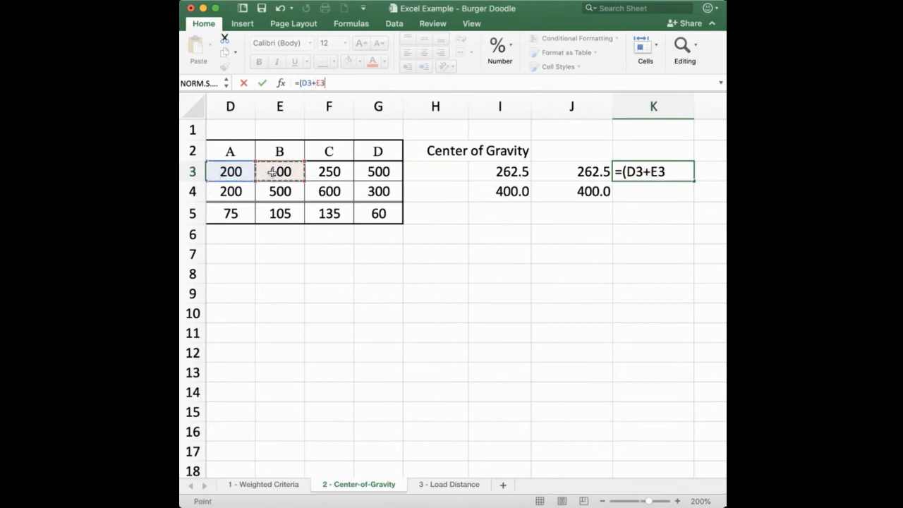
{"action": "type", "text": "+"}
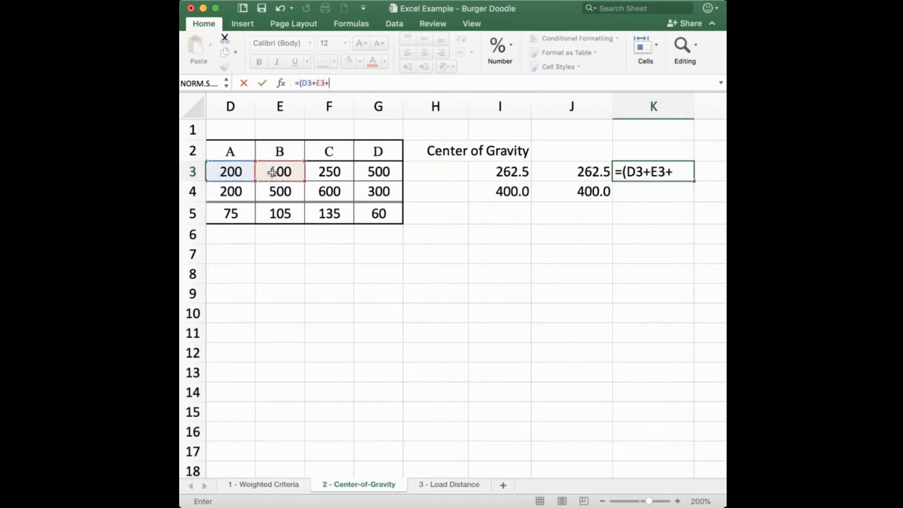
{"action": "left_click", "coordinate": [322, 172]}
{"action": "type", "text": "+"}
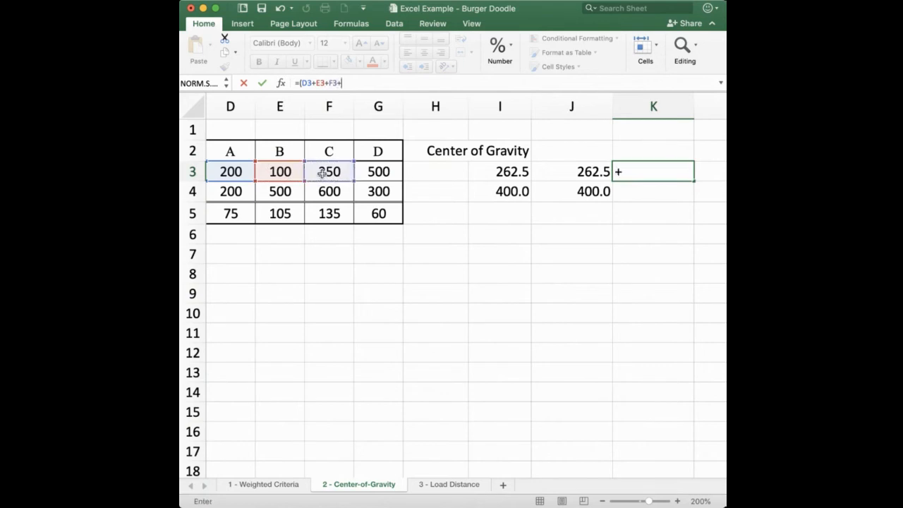
{"action": "left_click", "coordinate": [377, 172]}
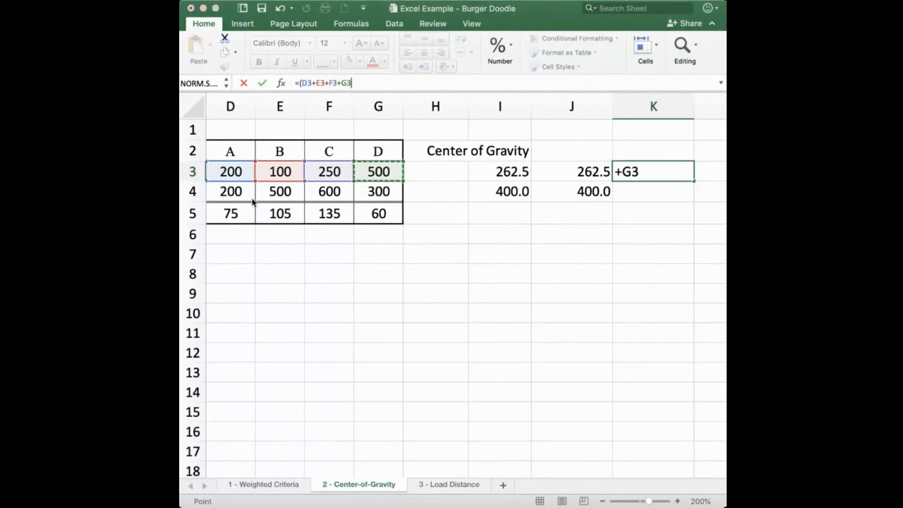
{"action": "left_click", "coordinate": [399, 171]}
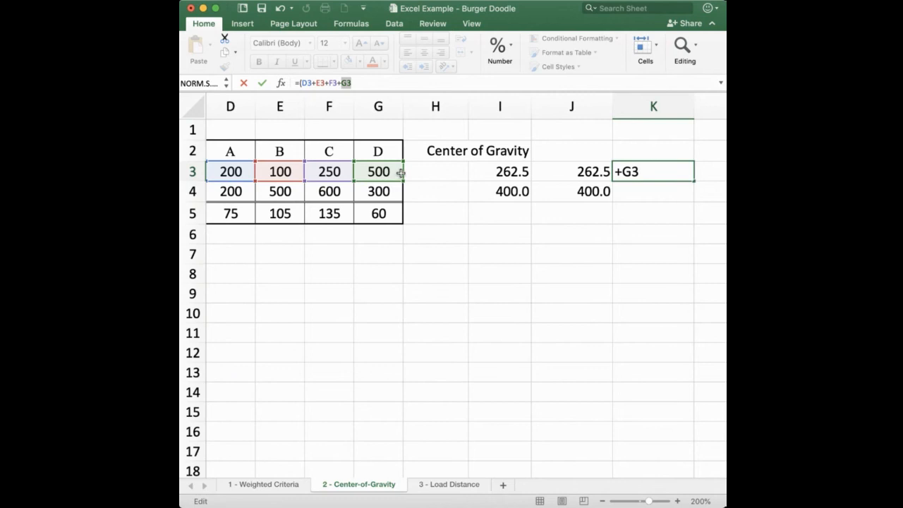
{"action": "key", "text": "Right"}
{"action": "type", "text": ")/4"}
{"action": "key", "text": "Return"}
{"action": "key", "text": "Up"}
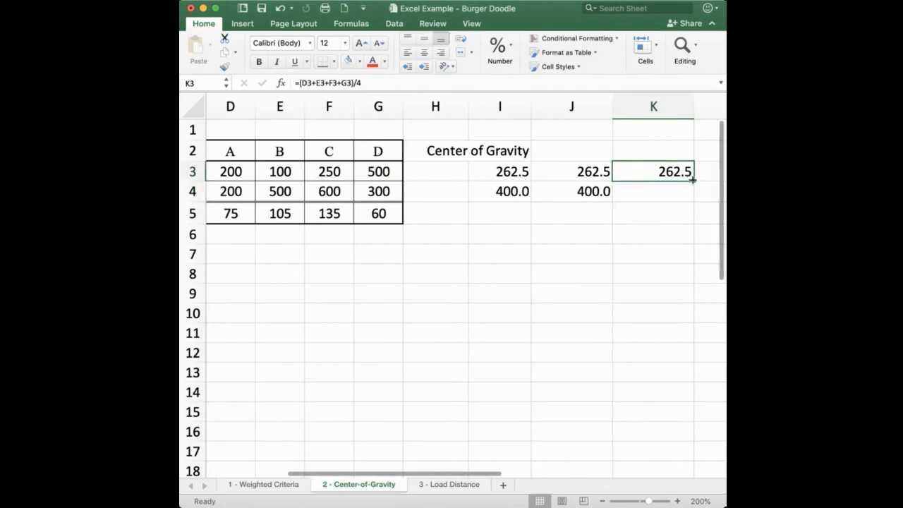
{"action": "left_click_drag", "start_coordinate": [693, 180], "coordinate": [693, 197]}
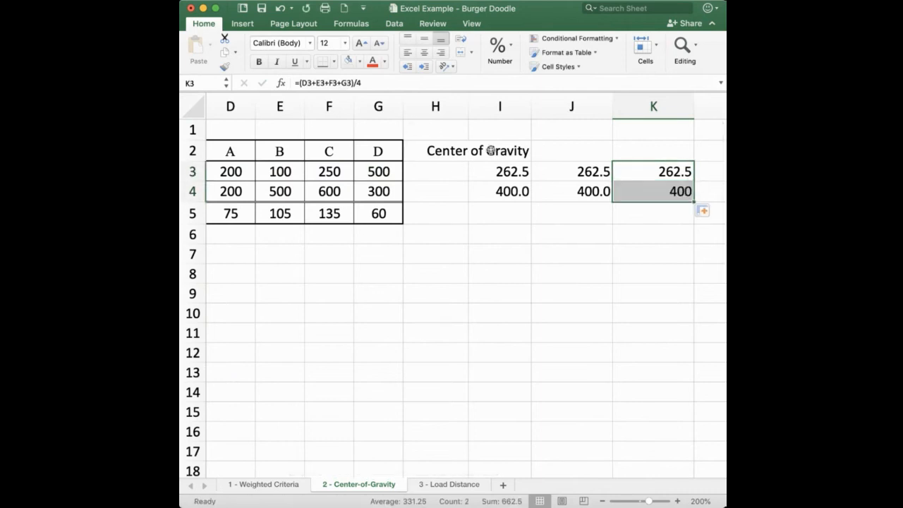
- Merge and center the Center of Gravity heading across I2:K2 and give it an outside border
{"action": "left_click_drag", "start_coordinate": [490, 150], "coordinate": [637, 149]}
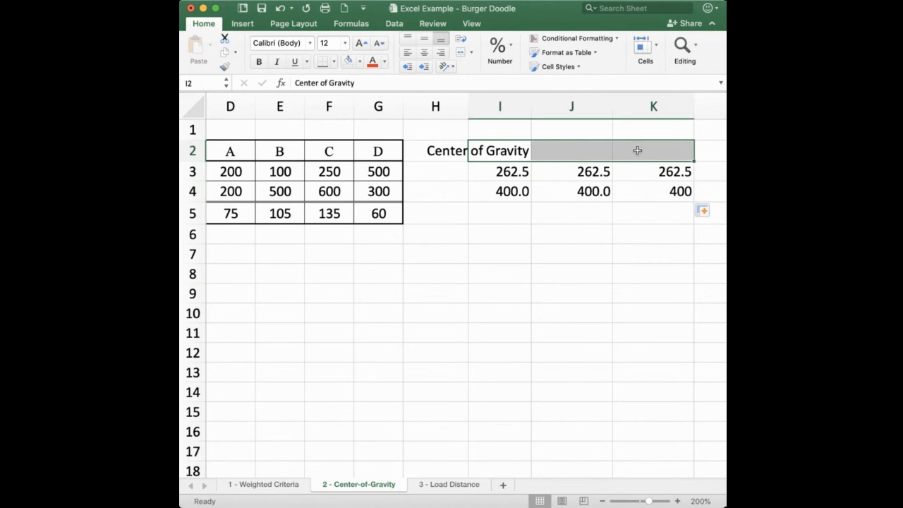
{"action": "left_click", "coordinate": [472, 58]}
{"action": "left_click", "coordinate": [494, 69]}
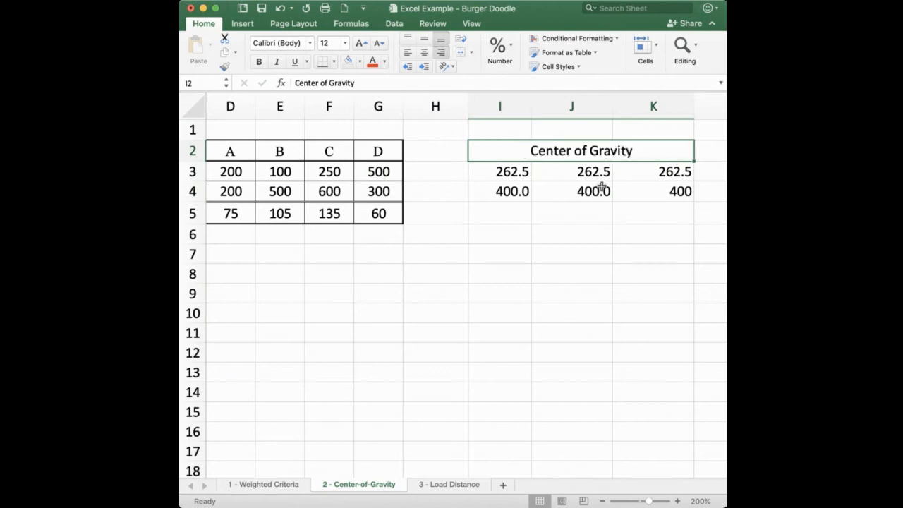
{"action": "left_click", "coordinate": [335, 63]}
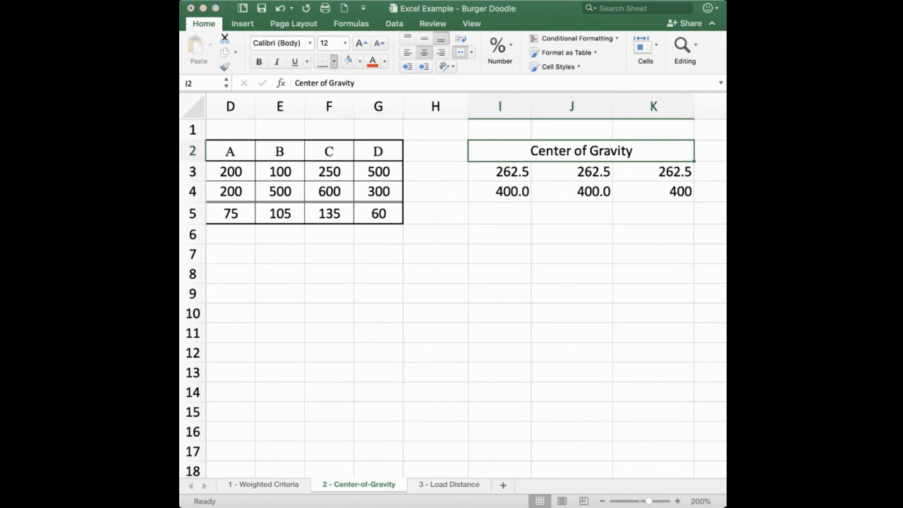
{"action": "left_click", "coordinate": [558, 268]}
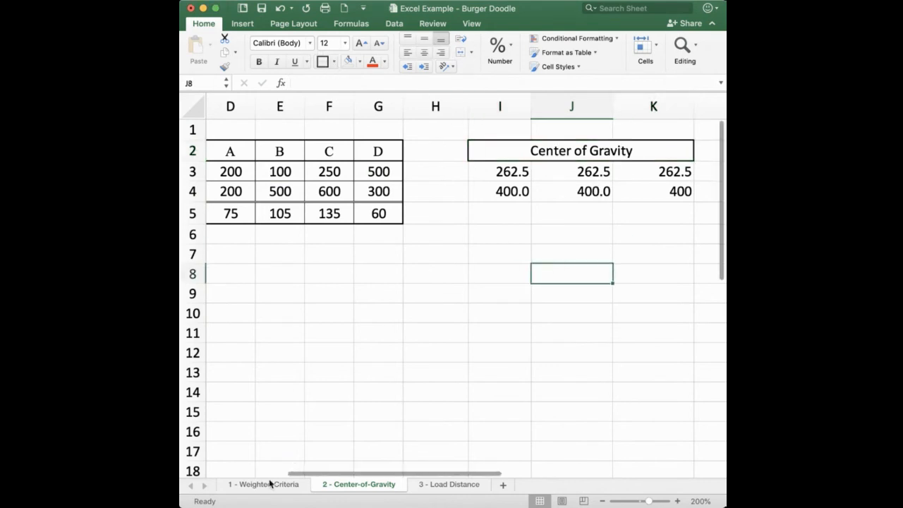
- Highlight the AVERAGE results in I3:I4 with a yellow fill
{"action": "scroll", "coordinate": [282, 342], "scroll_direction": "left", "scroll_amount": 2}
{"action": "scroll", "coordinate": [280, 341], "scroll_direction": "right", "scroll_amount": 3}
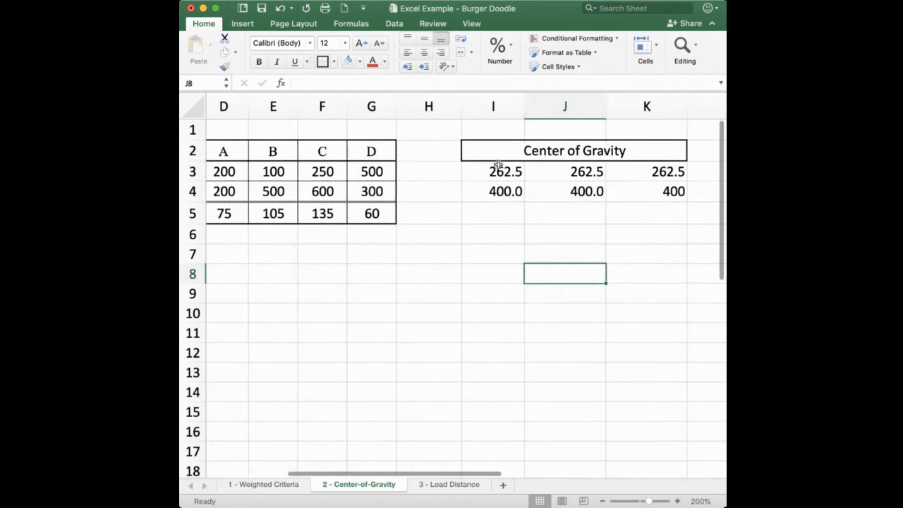
{"action": "left_click_drag", "start_coordinate": [498, 165], "coordinate": [497, 192]}
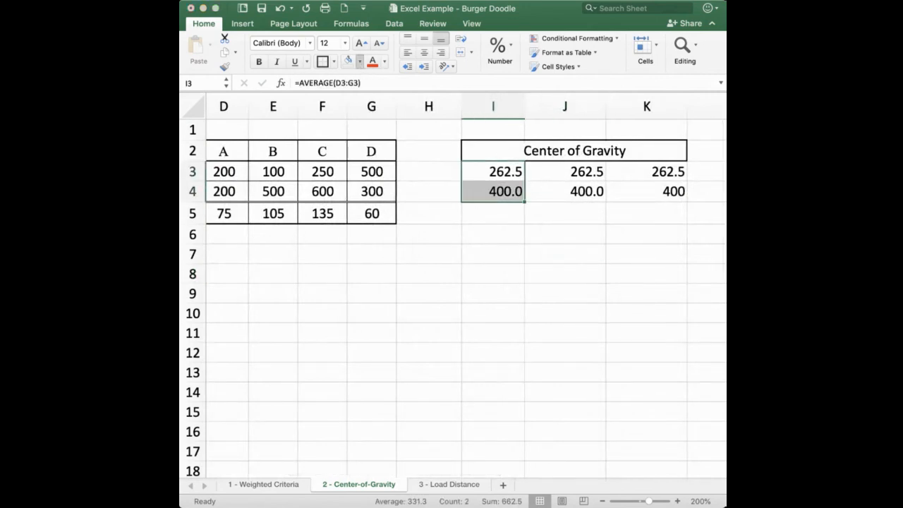
{"action": "left_click", "coordinate": [419, 292]}
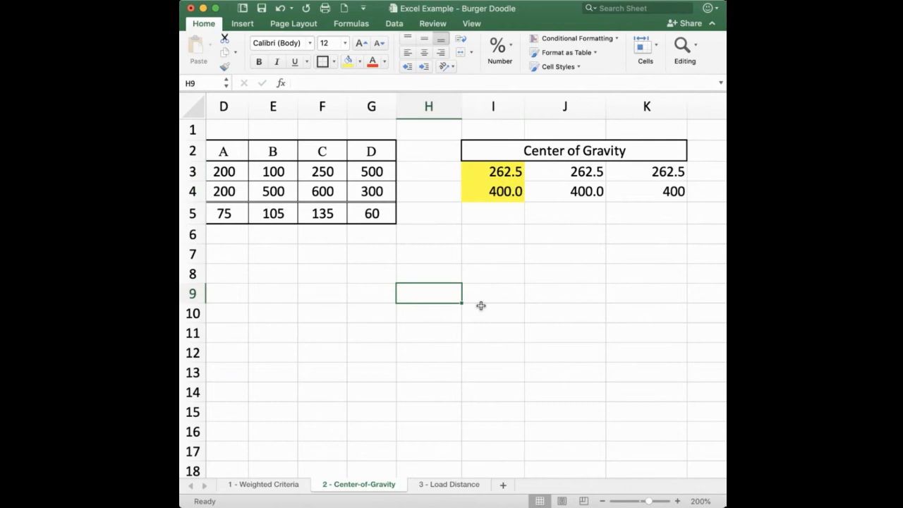
{"action": "left_click", "coordinate": [497, 176]}
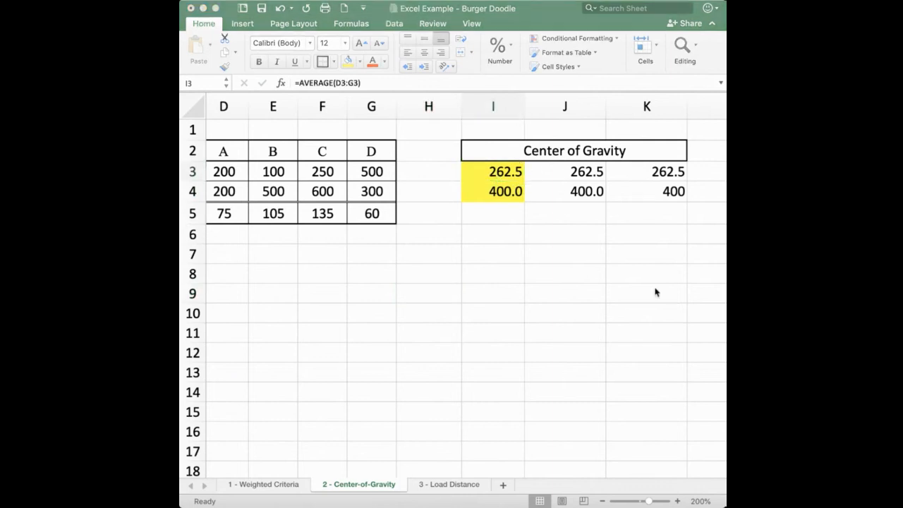
- Enter the row label "Relative Wts:" in C7 below the supplier table
{"action": "scroll", "coordinate": [585, 275], "scroll_direction": "left", "scroll_amount": 5}
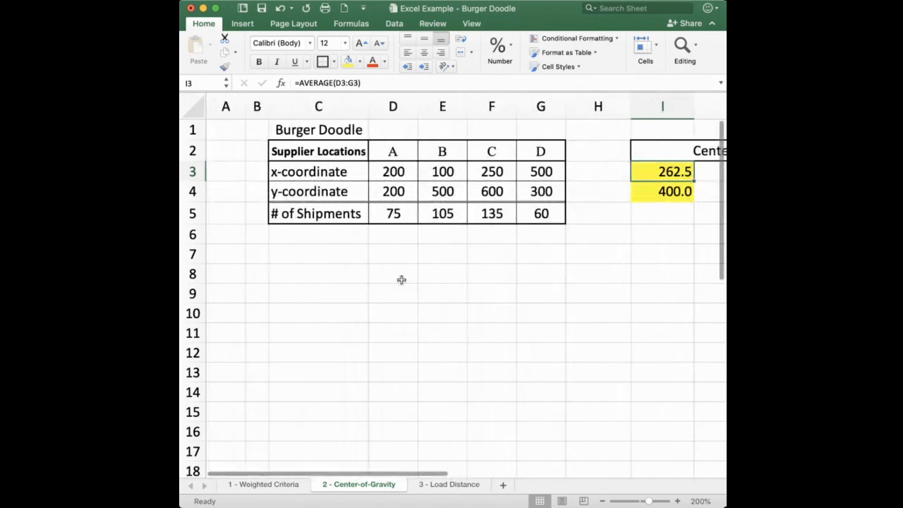
{"action": "left_click", "coordinate": [311, 258]}
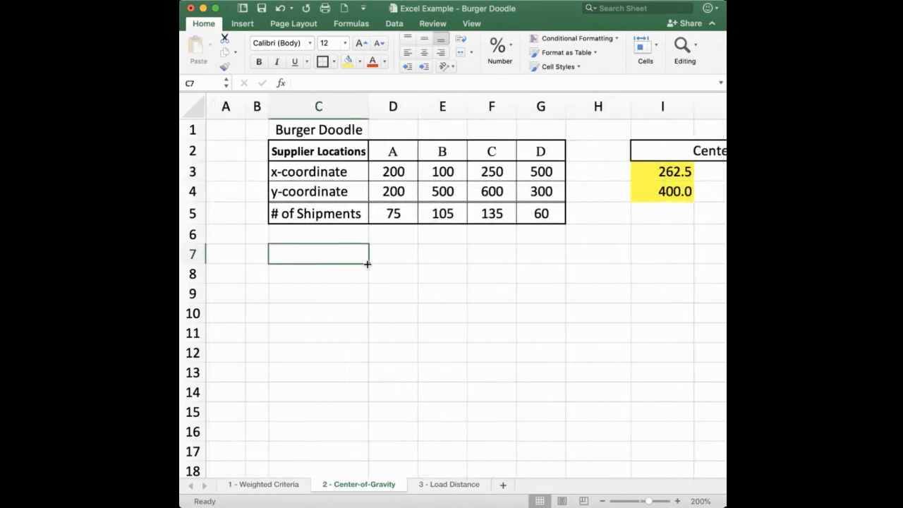
{"action": "type", "text": "weigh"}
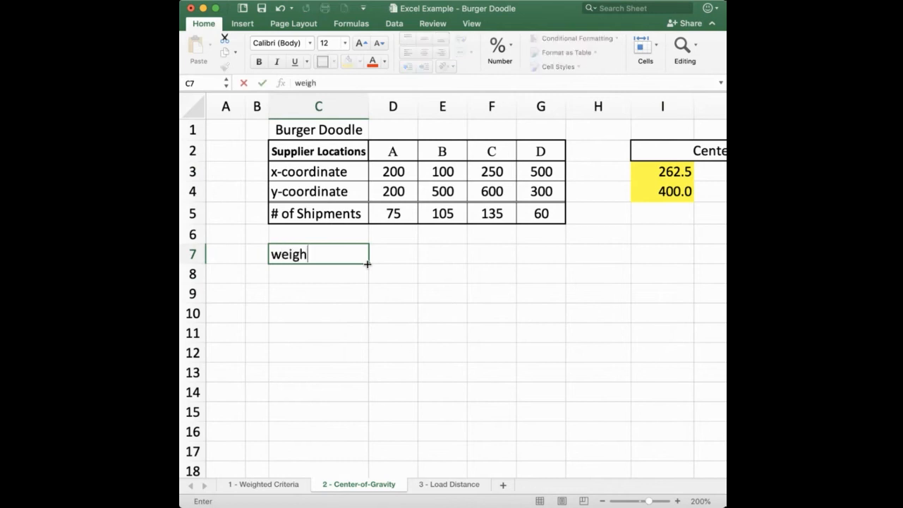
{"action": "key", "text": "BackSpace"}
{"action": "key", "text": "BackSpace"}
{"action": "key", "text": "BackSpace"}
{"action": "key", "text": "BackSpace"}
{"action": "key", "text": "BackSpace"}
{"action": "type", "text": "R"}
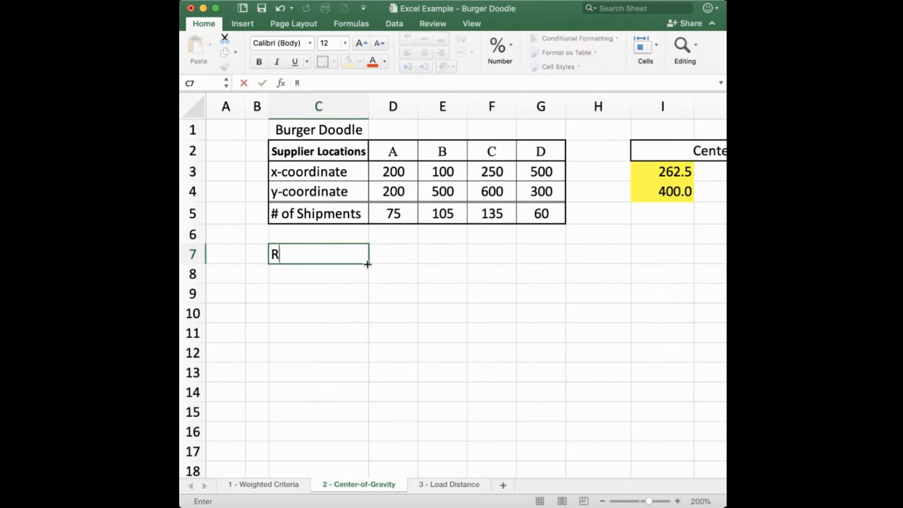
{"action": "type", "text": "elative Wts"}
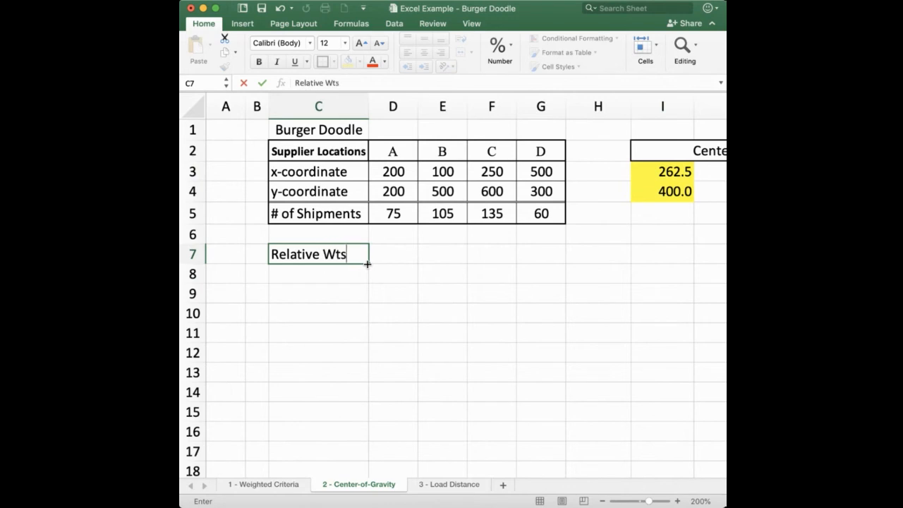
{"action": "type", "text": ":"}
{"action": "key", "text": "Right"}
- Total the shipments row by entering =SUM(D5:G5) in H5
{"action": "key", "text": "Up"}
{"action": "key", "text": "Up"}
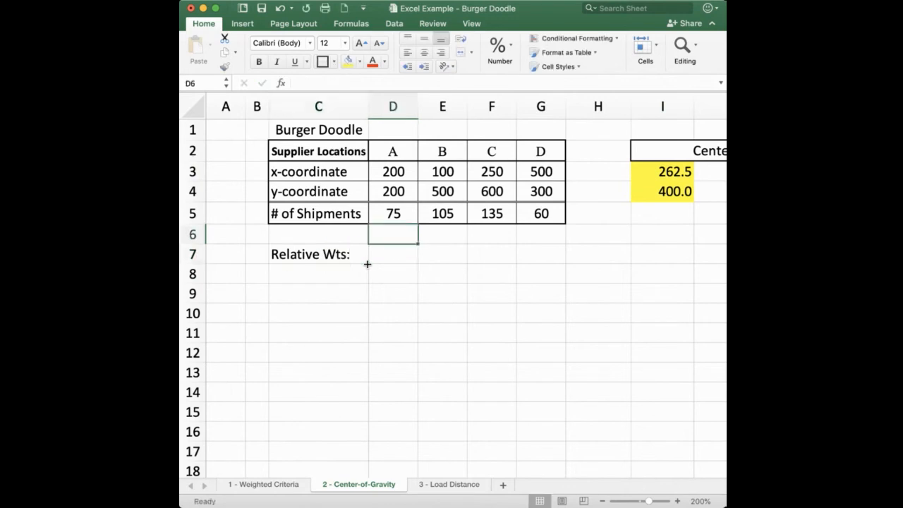
{"action": "key", "text": "Right"}
{"action": "key", "text": "Right"}
{"action": "key", "text": "Right"}
{"action": "key", "text": "Right"}
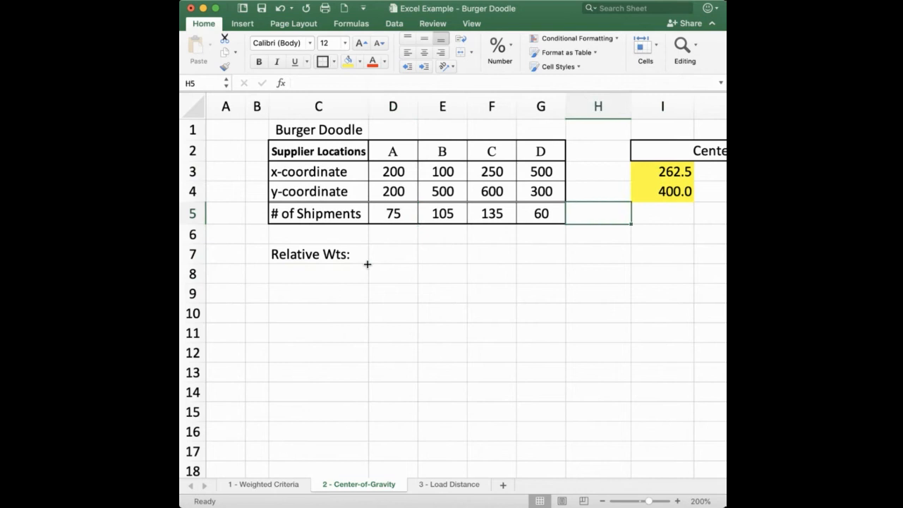
{"action": "key", "text": "BackSpace"}
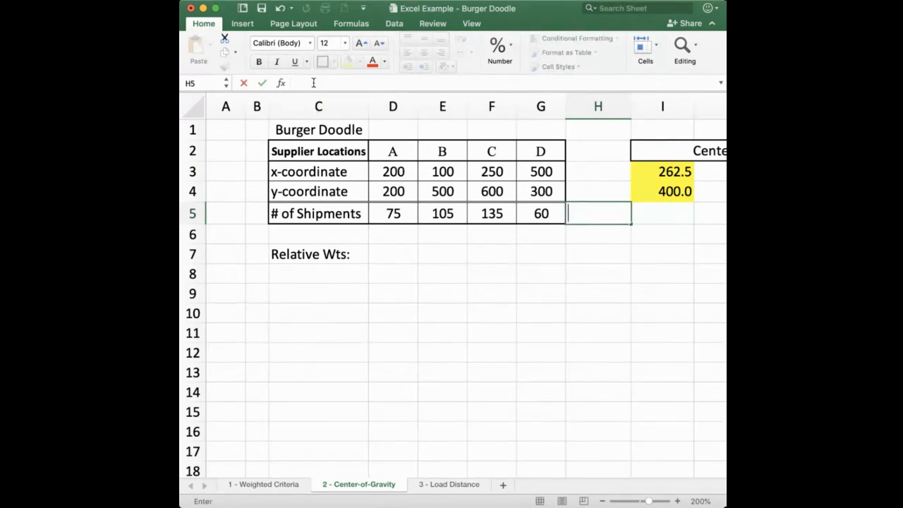
{"action": "type", "text": "="}
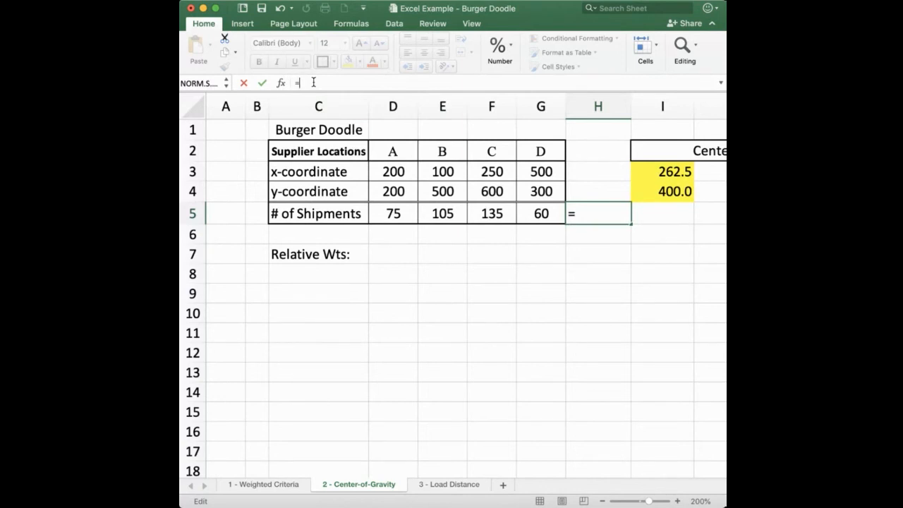
{"action": "type", "text": "sum("}
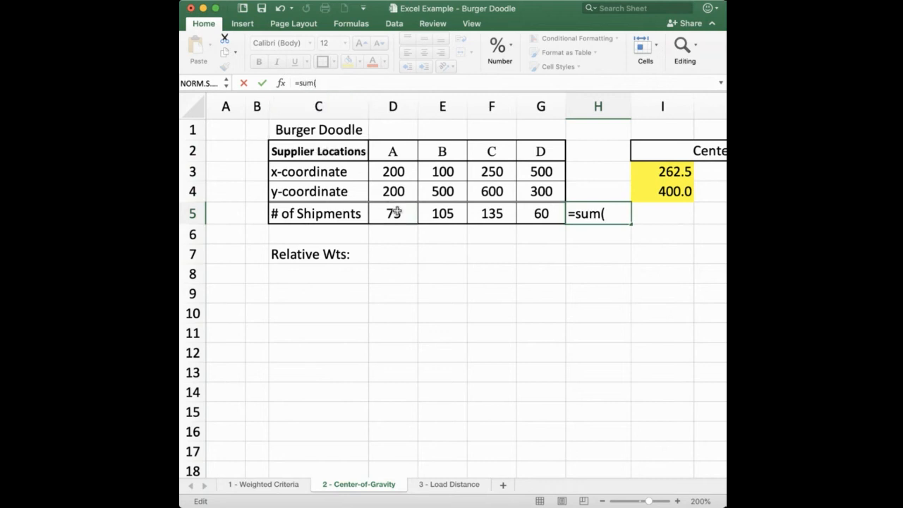
{"action": "left_click_drag", "start_coordinate": [395, 212], "coordinate": [540, 214]}
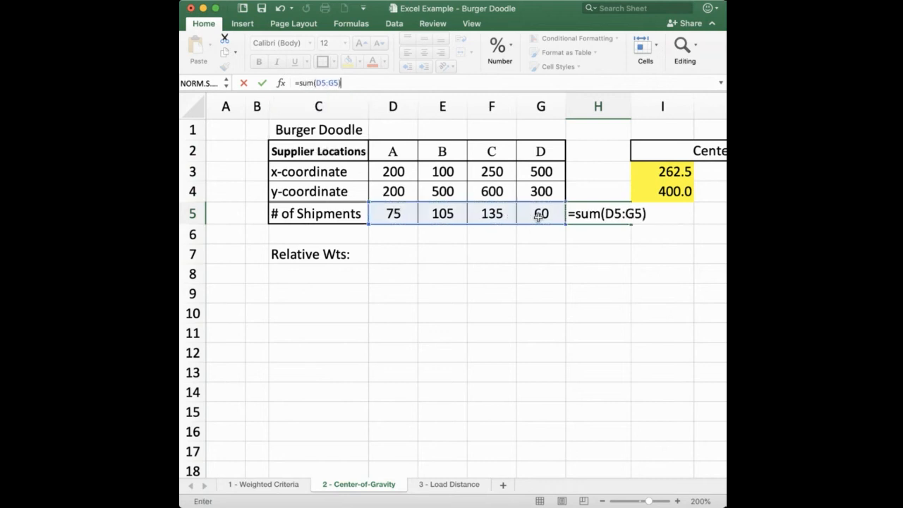
{"action": "key", "text": "Return"}
{"action": "key", "text": "Up"}
{"action": "key", "text": "Up"}
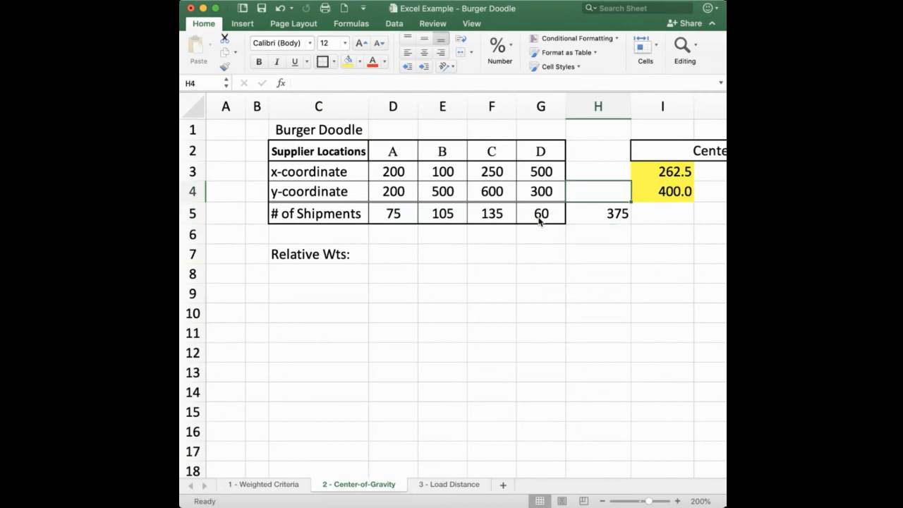
- Enter =D5/H5 in D7 for supplier A's relative weight and display it with two decimals
{"action": "key", "text": "Down"}
{"action": "key", "text": "Down"}
{"action": "key", "text": "Up"}
{"action": "key", "text": "Left"}
{"action": "key", "text": "Left"}
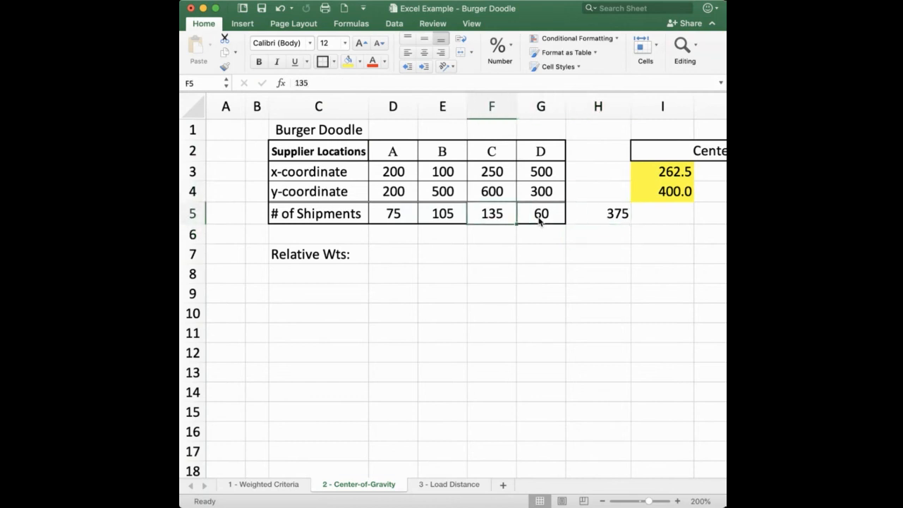
{"action": "key", "text": "Left"}
{"action": "key", "text": "Left"}
{"action": "key", "text": "Down"}
{"action": "key", "text": "Down"}
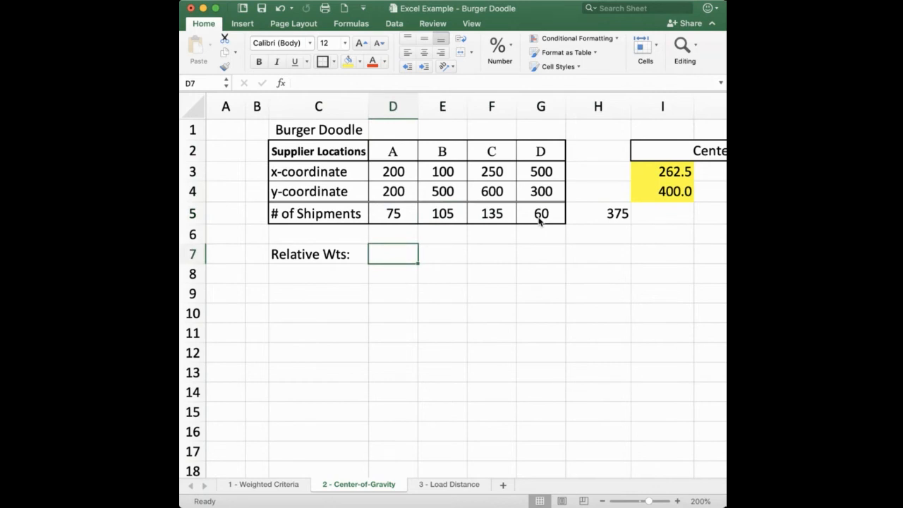
{"action": "type", "text": "="}
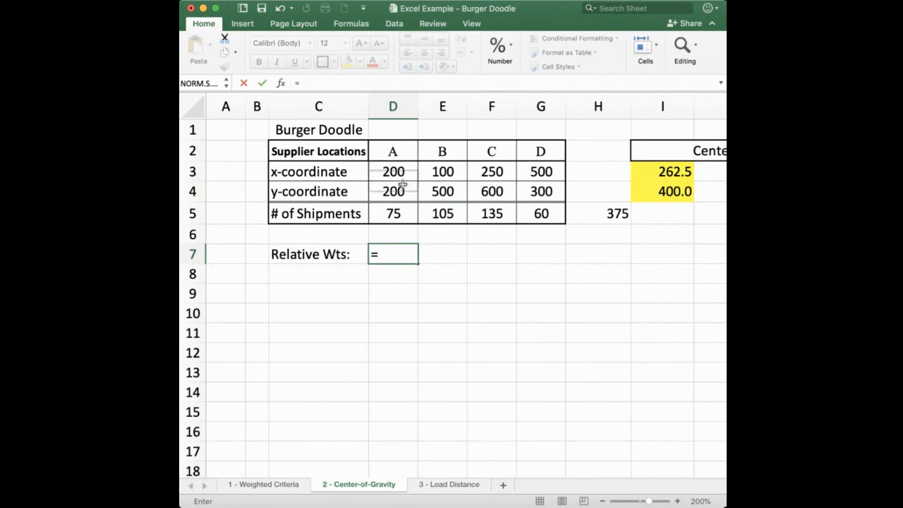
{"action": "left_click", "coordinate": [398, 214]}
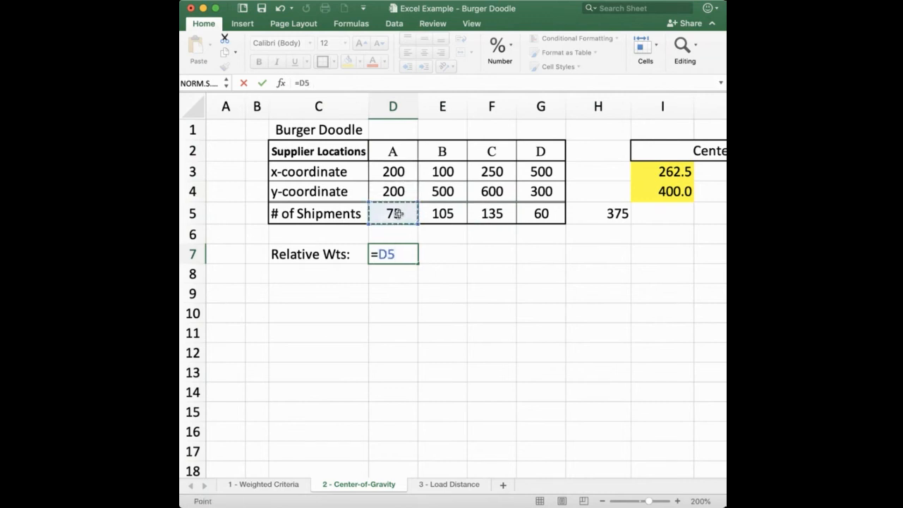
{"action": "type", "text": "/"}
{"action": "scroll", "coordinate": [590, 216], "scroll_direction": "right", "scroll_amount": 1}
{"action": "left_click", "coordinate": [595, 218]}
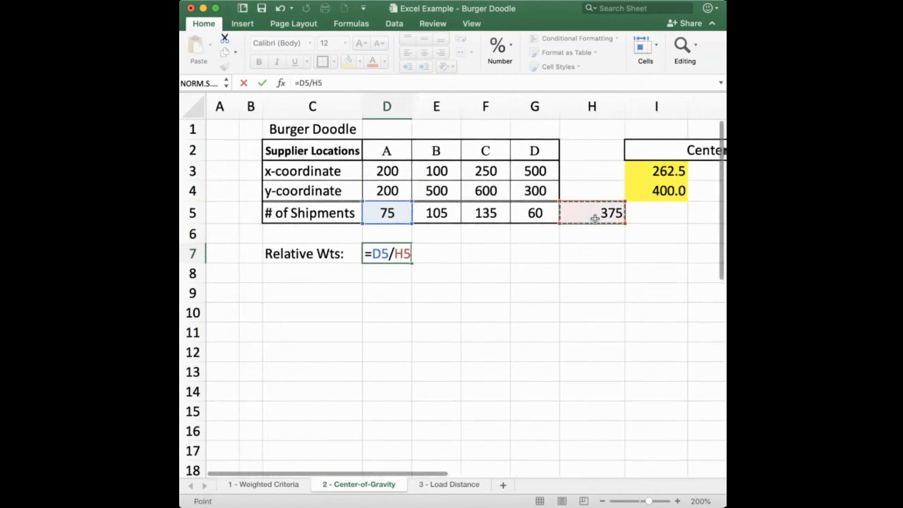
{"action": "key", "text": "Return"}
{"action": "key", "text": "Up"}
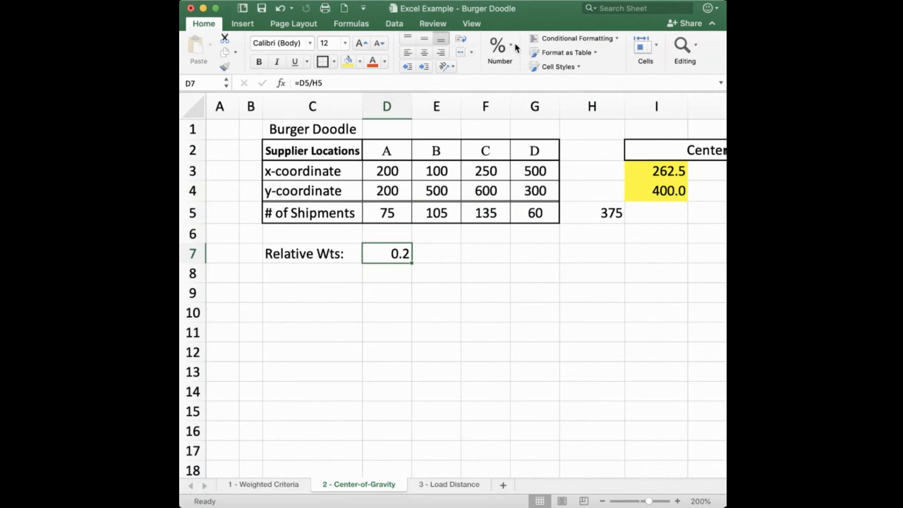
{"action": "left_click", "coordinate": [516, 103]}
{"action": "left_click", "coordinate": [481, 332]}
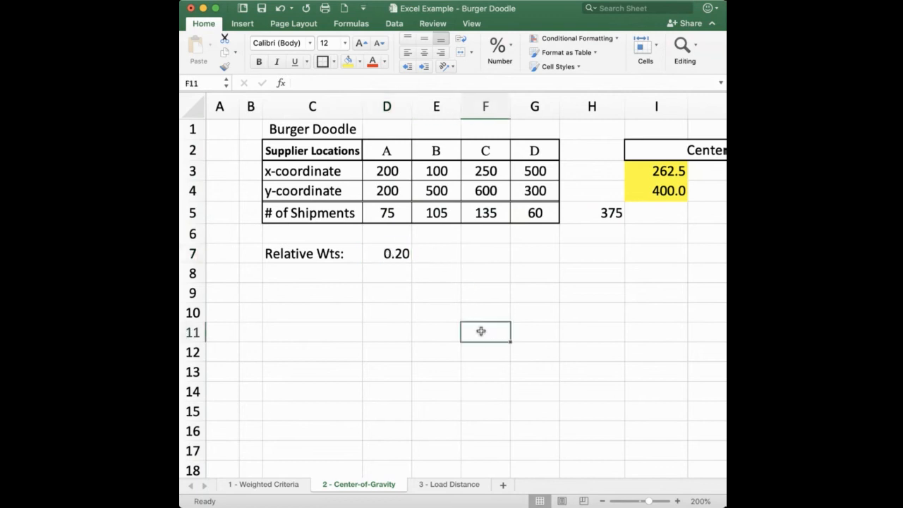
- Make the H5 reference absolute in D7, giving =D5/$H$5, and fill the formula across to G7
{"action": "left_click", "coordinate": [400, 256]}
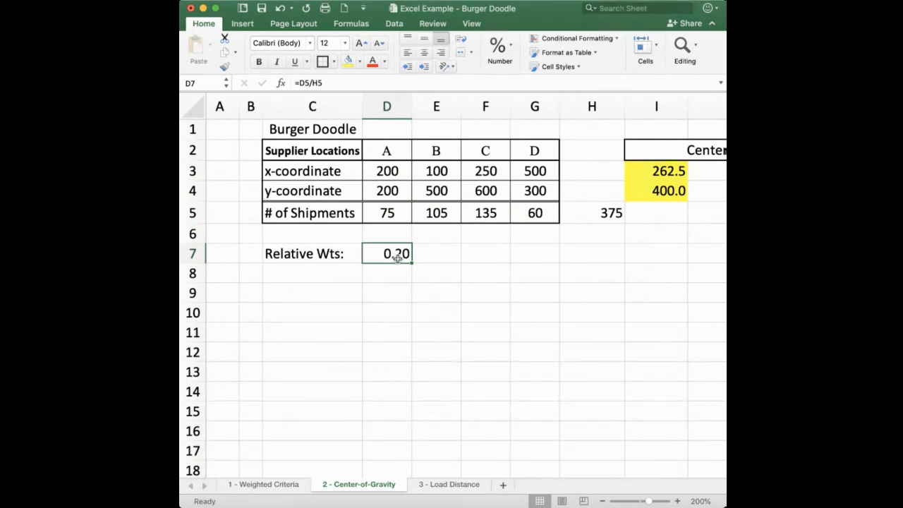
{"action": "left_click", "coordinate": [318, 83]}
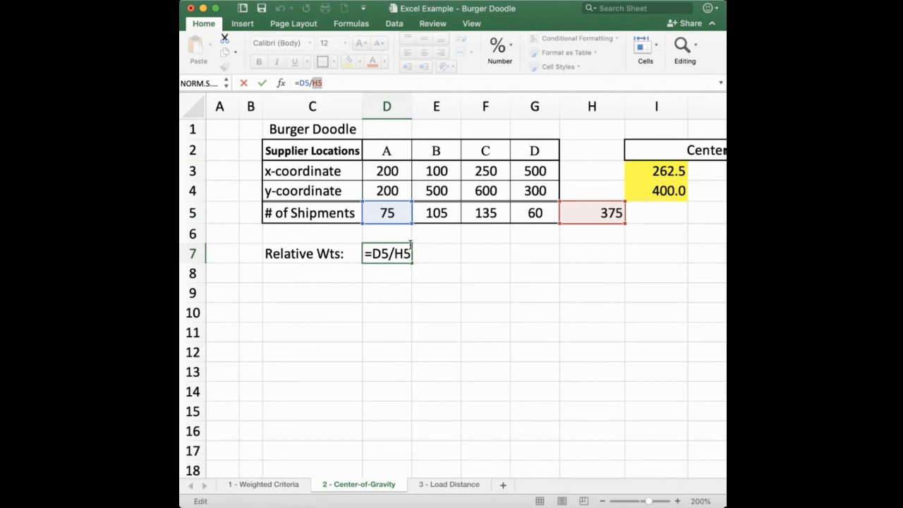
{"action": "key", "text": "F4"}
{"action": "key", "text": "Return"}
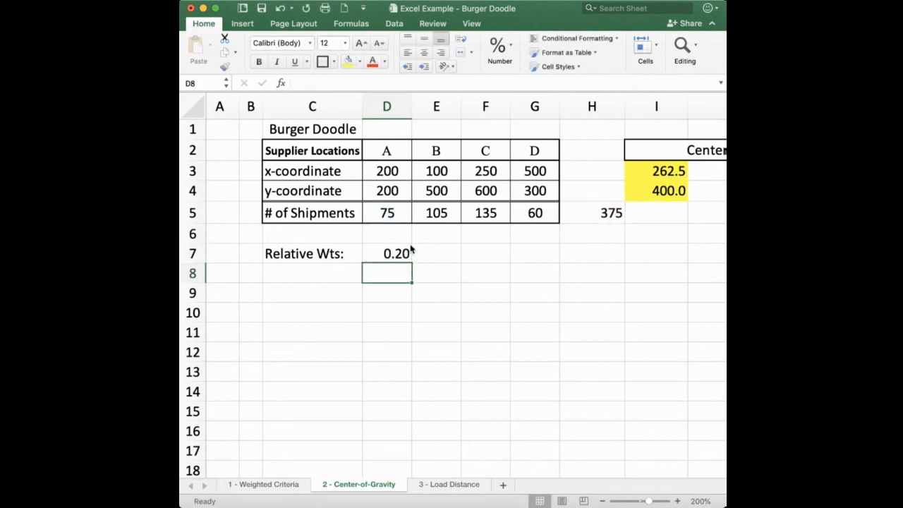
{"action": "left_click", "coordinate": [411, 243]}
{"action": "left_click", "coordinate": [411, 253]}
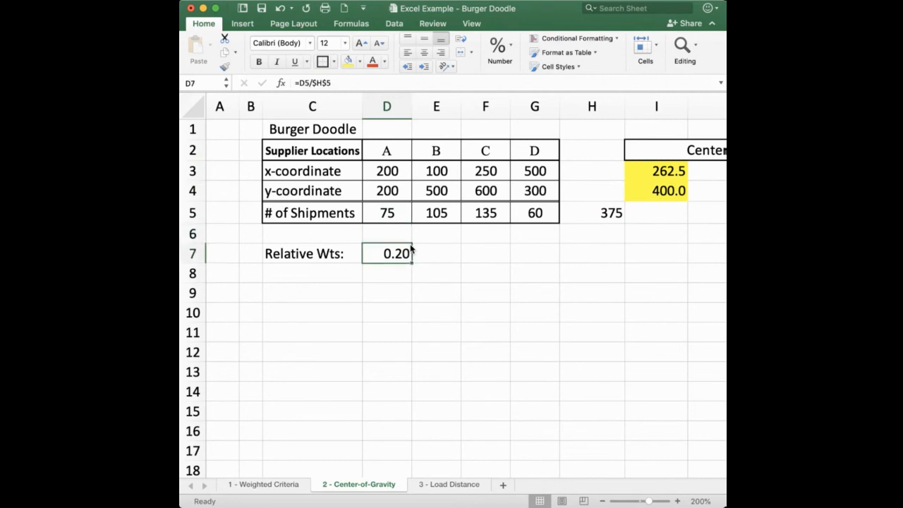
{"action": "left_click_drag", "start_coordinate": [412, 263], "coordinate": [556, 258]}
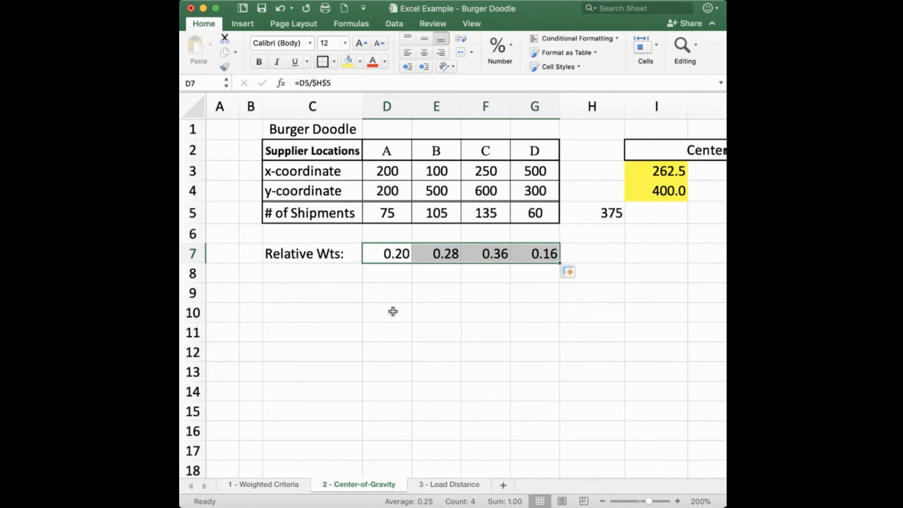
{"action": "left_click", "coordinate": [534, 311]}
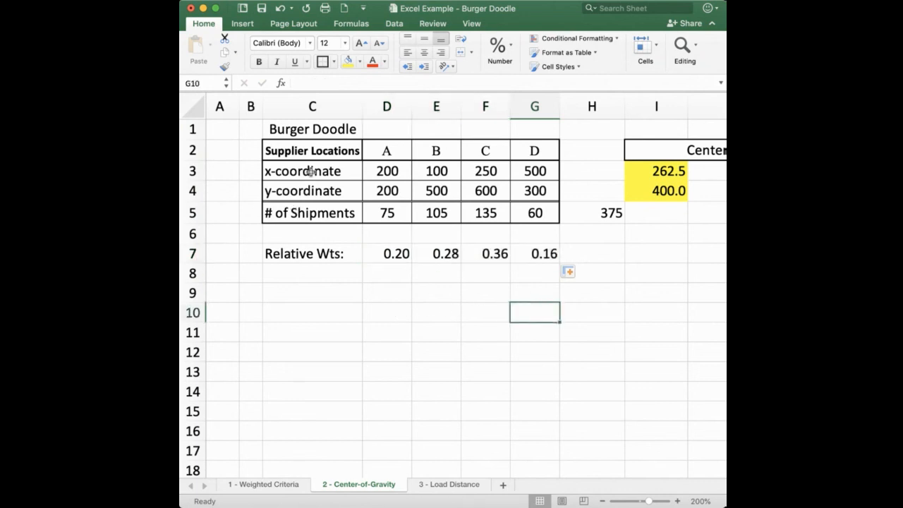
- Copy the x-coordinate and y-coordinate labels from C3:C4 into G9:G10 and right-align them
{"action": "left_click_drag", "start_coordinate": [310, 172], "coordinate": [311, 192]}
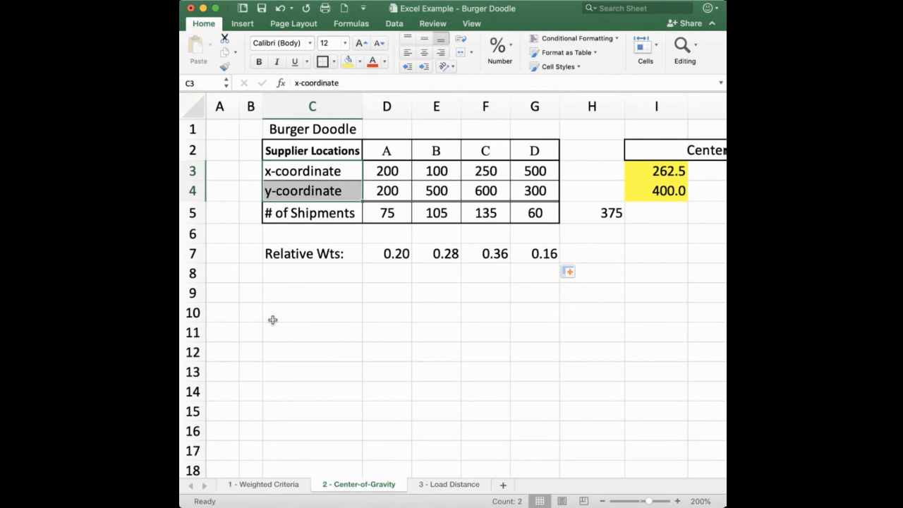
{"action": "key", "text": "super+c"}
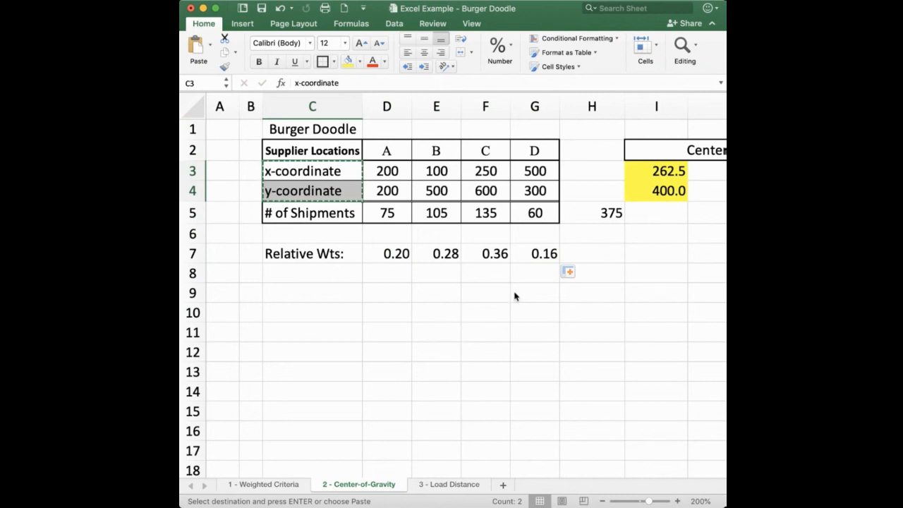
{"action": "left_click", "coordinate": [515, 297]}
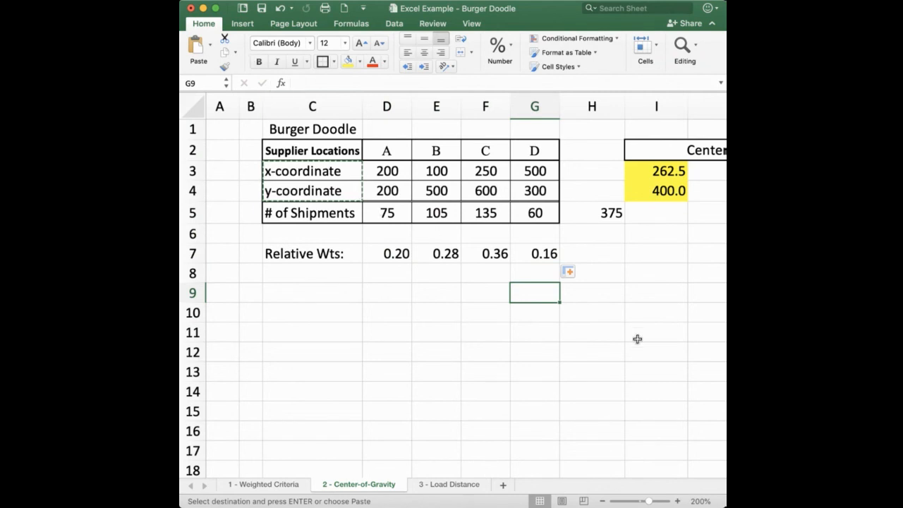
{"action": "left_click", "coordinate": [201, 58]}
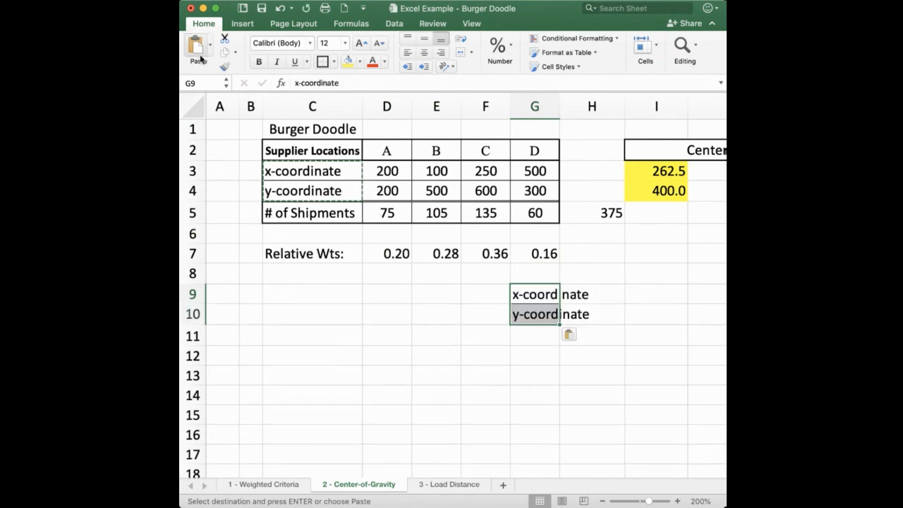
{"action": "left_click", "coordinate": [440, 53]}
- Apply all borders to the result cells H9:H10
{"action": "left_click_drag", "start_coordinate": [598, 294], "coordinate": [607, 312]}
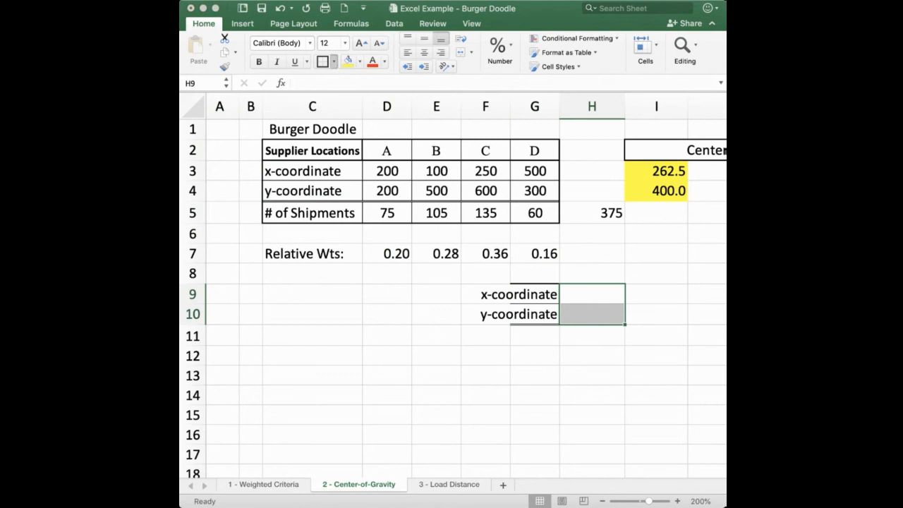
{"action": "left_click", "coordinate": [323, 62]}
{"action": "left_click", "coordinate": [606, 355]}
- Enter =SUMPRODUCT($D$7:$G$7,D3:G3) in H9 for the weighted x-coordinate, with the weights range absolute
{"action": "left_click", "coordinate": [605, 295]}
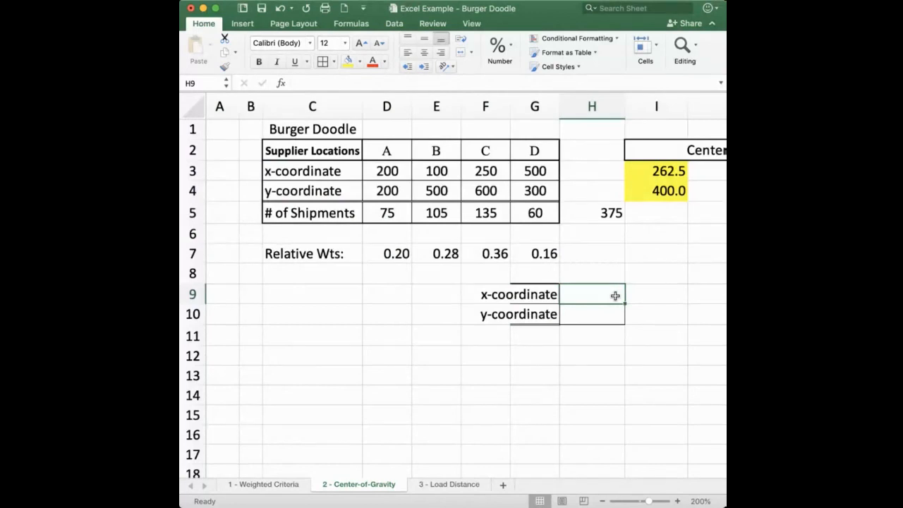
{"action": "type", "text": "=sum"}
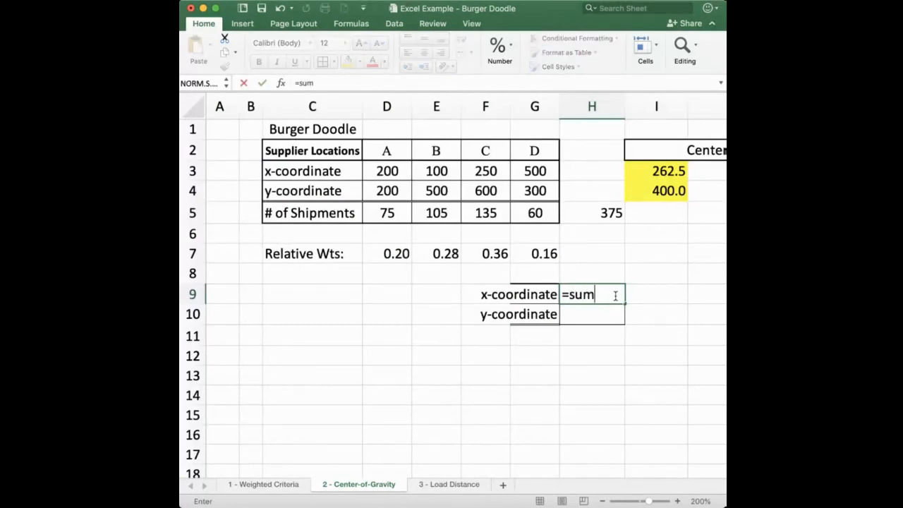
{"action": "type", "text": "product("}
{"action": "left_click_drag", "start_coordinate": [397, 254], "coordinate": [522, 254]}
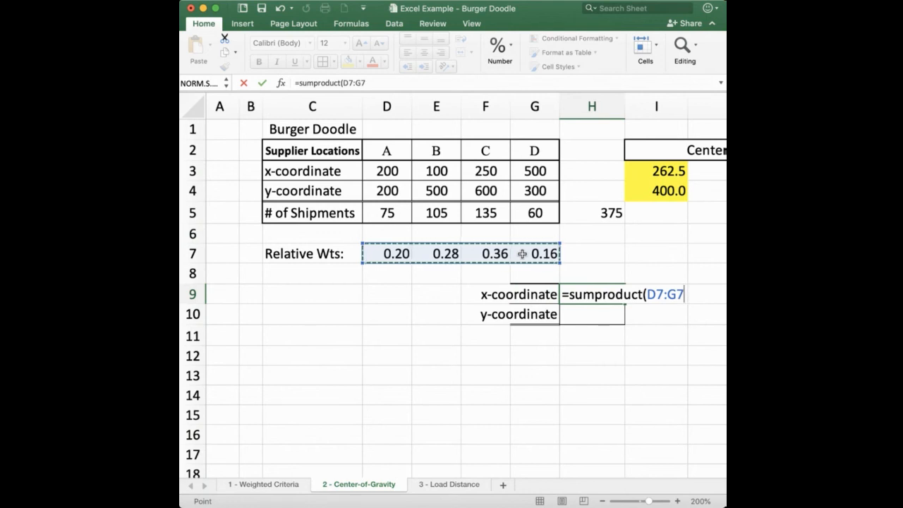
{"action": "key", "text": "F4"}
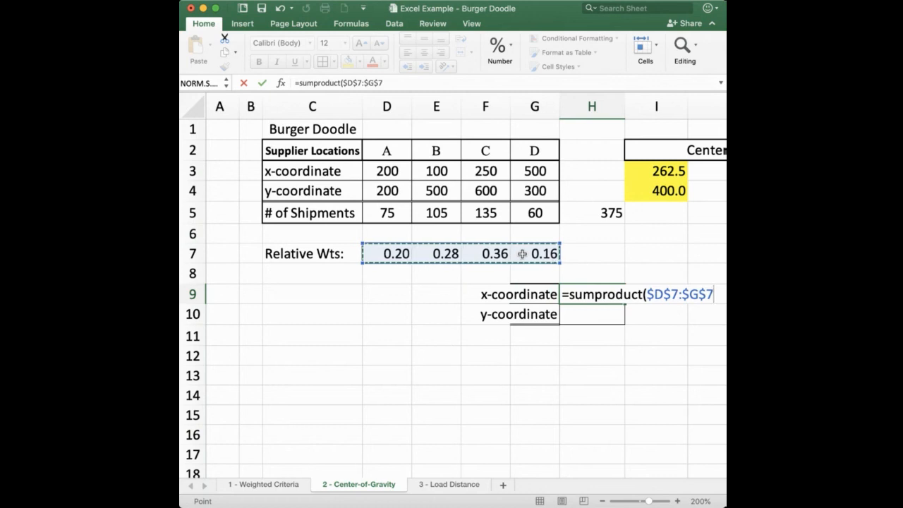
{"action": "type", "text": ","}
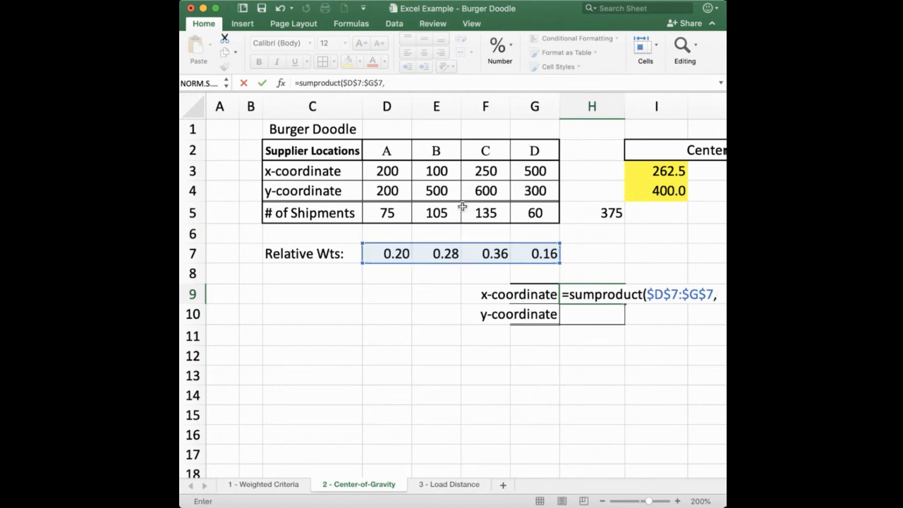
{"action": "left_click_drag", "start_coordinate": [402, 171], "coordinate": [523, 176]}
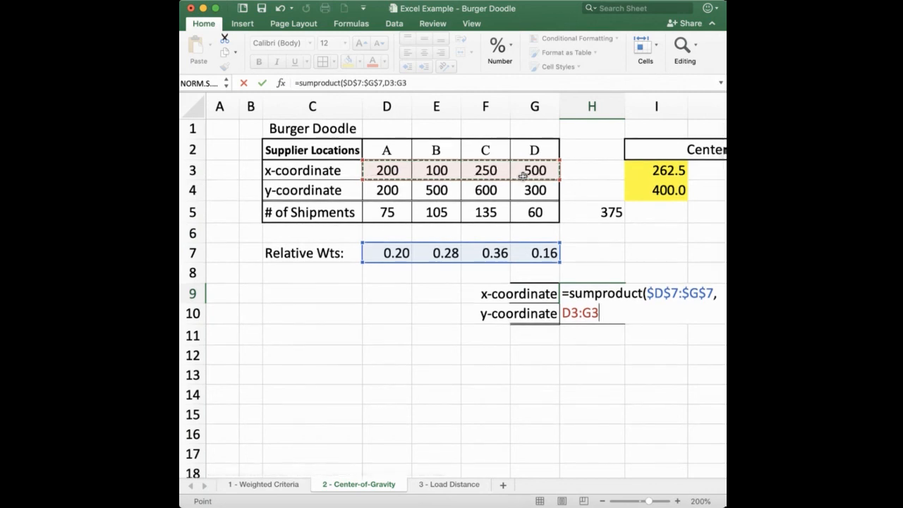
{"action": "type", "text": ")"}
{"action": "key", "text": "Return"}
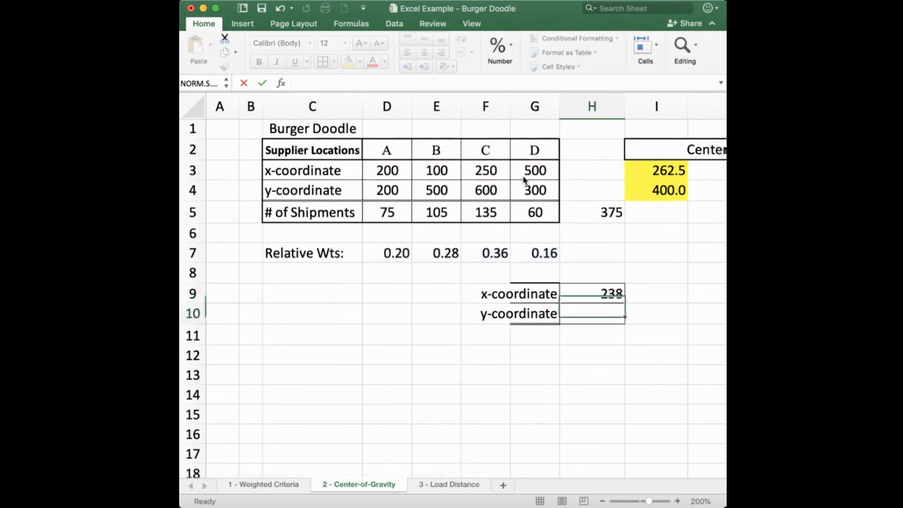
- Display the weighted x-coordinate in H9 with two decimals
{"action": "left_click", "coordinate": [611, 293]}
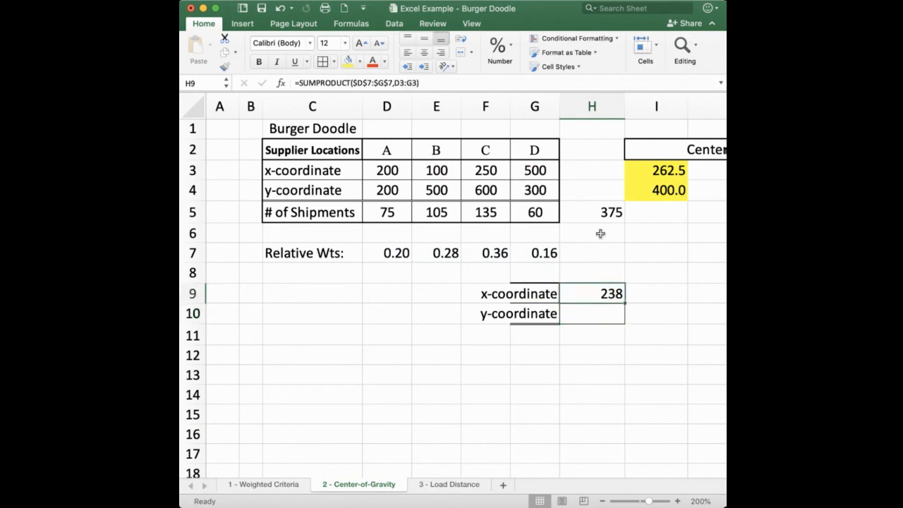
{"action": "left_click", "coordinate": [507, 56]}
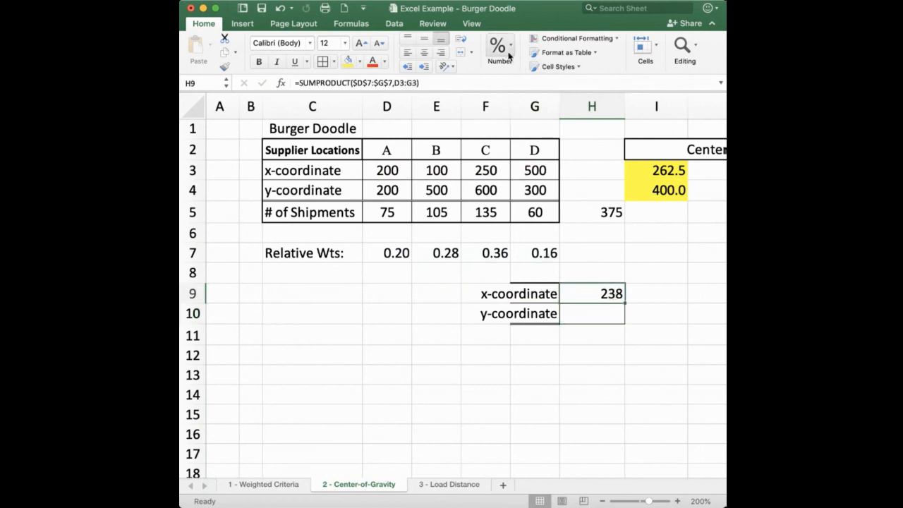
{"action": "left_click", "coordinate": [541, 101]}
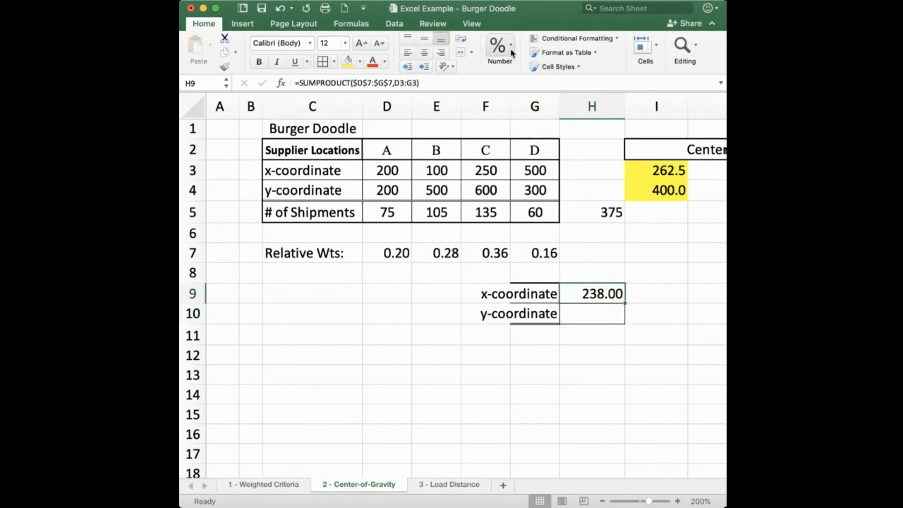
- Show the weighted x-coordinate in H9 with one decimal and fill its formula down to H10 for the y-coordinate
{"action": "left_click", "coordinate": [543, 100]}
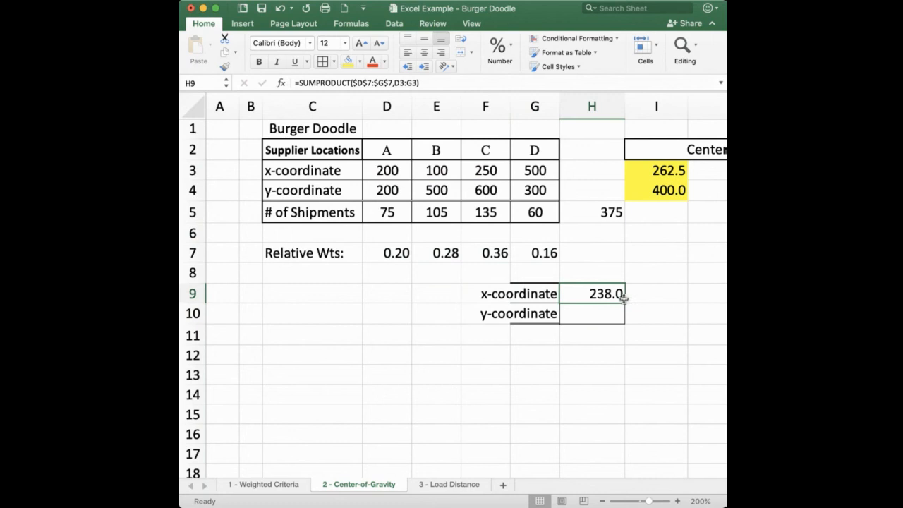
{"action": "left_click", "coordinate": [574, 448]}
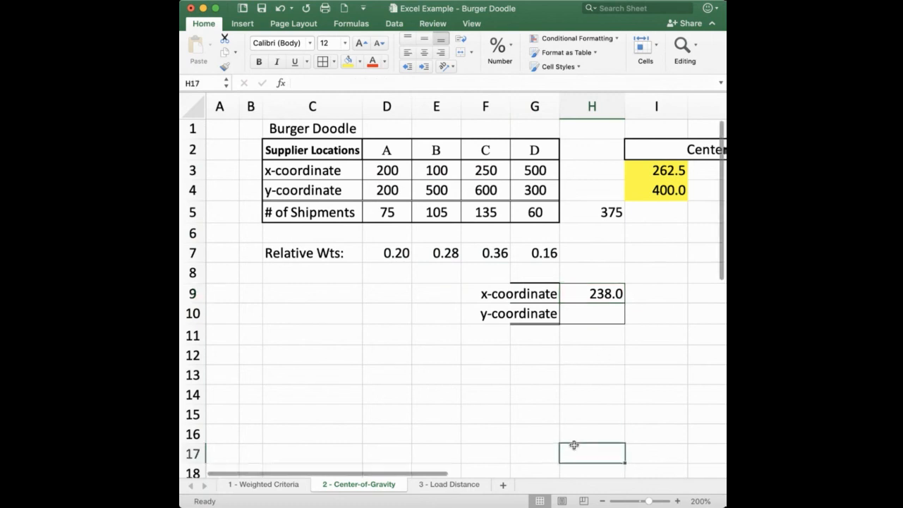
{"action": "left_click", "coordinate": [598, 298]}
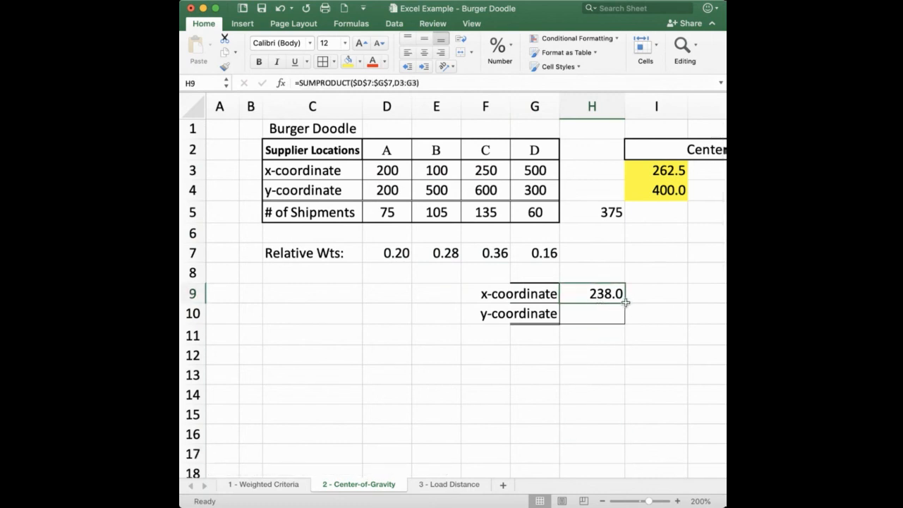
{"action": "left_click_drag", "start_coordinate": [625, 302], "coordinate": [627, 322]}
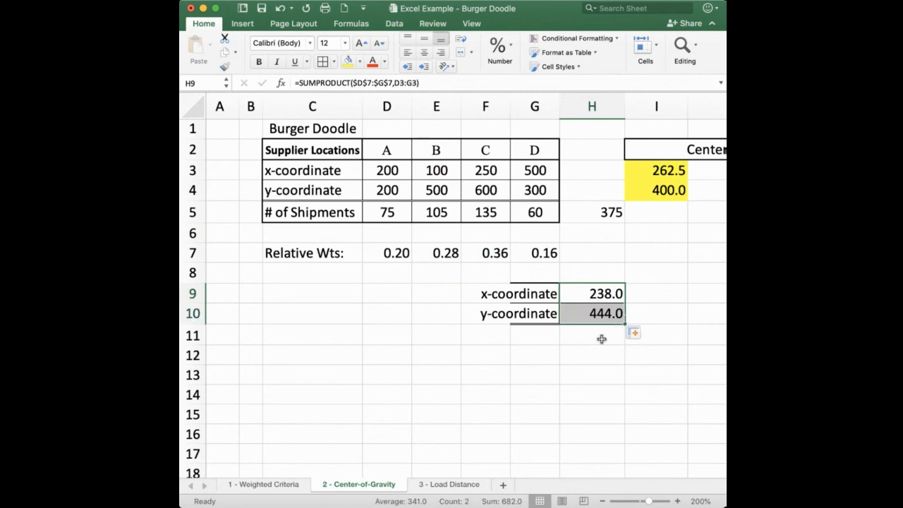
{"action": "left_click", "coordinate": [531, 354]}
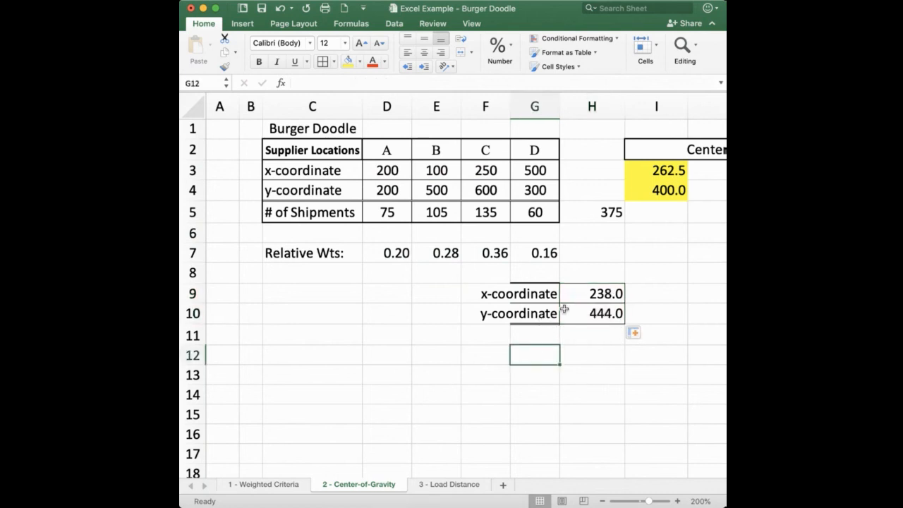
- Enter the heading "Weighted Center of Gravity" in H8 above the weighted coordinate results
{"action": "left_click", "coordinate": [533, 275]}
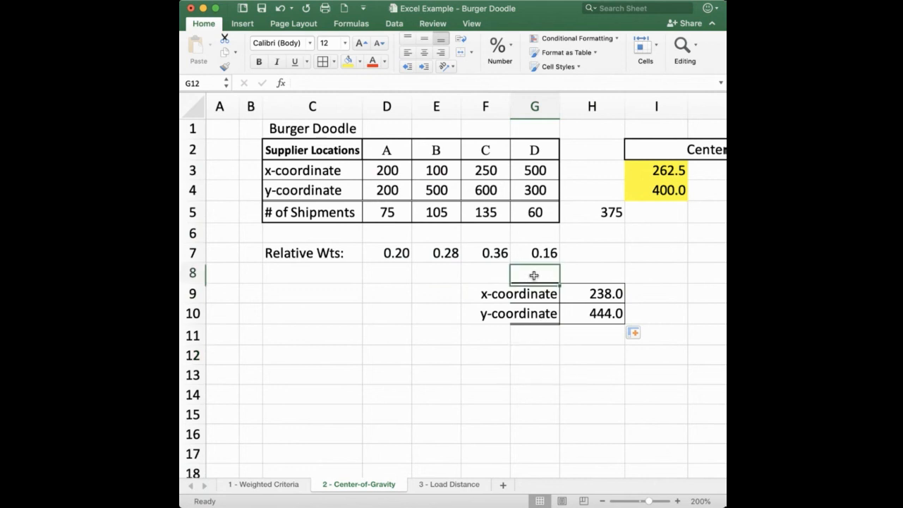
{"action": "left_click", "coordinate": [588, 280]}
{"action": "type", "text": "W"}
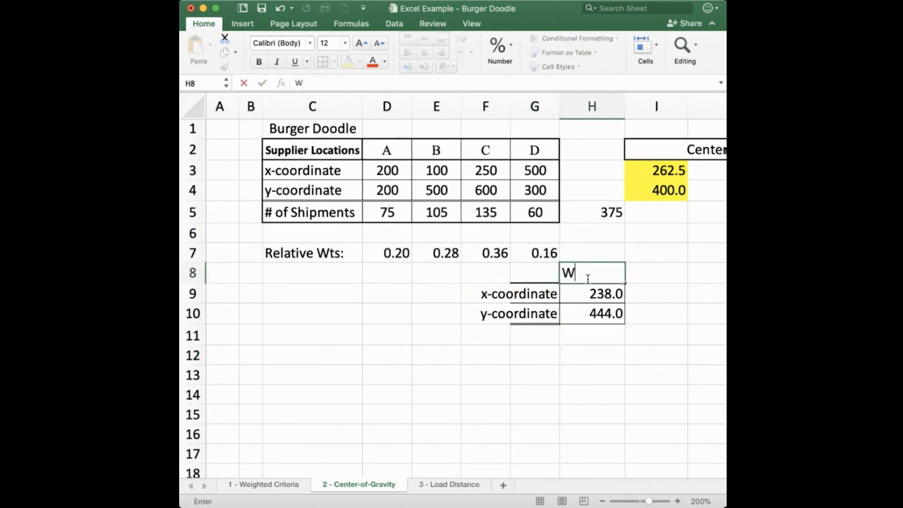
{"action": "type", "text": "eighyt"}
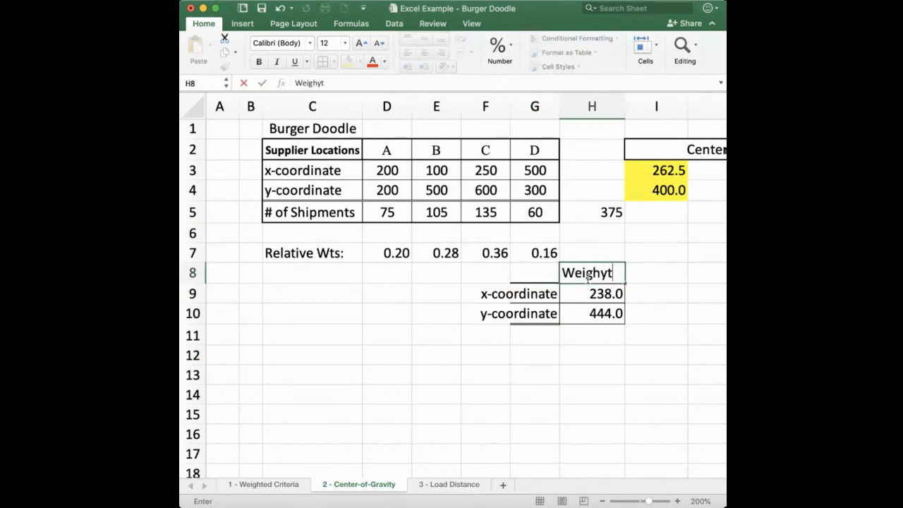
{"action": "key", "text": "BackSpace"}
{"action": "key", "text": "BackSpace"}
{"action": "type", "text": "tr"}
{"action": "type", "text": "d Cen"}
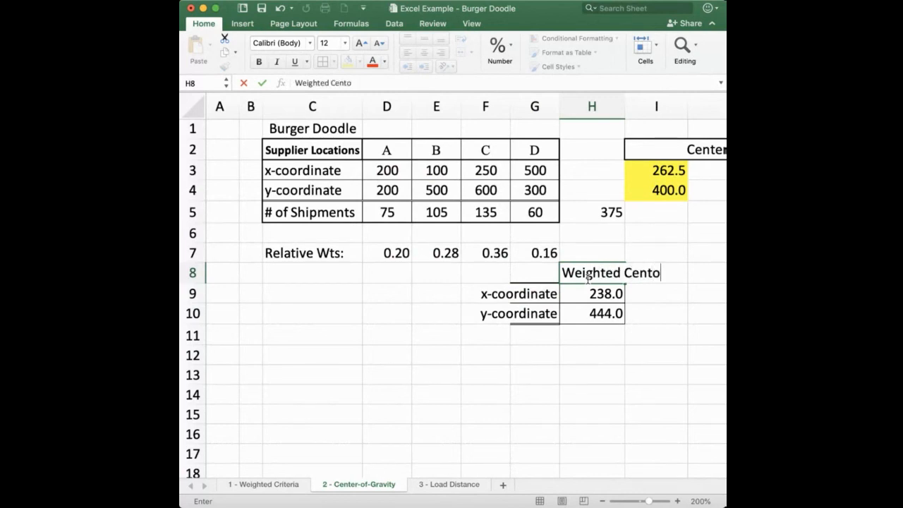
{"action": "type", "text": "ter of Gravi"}
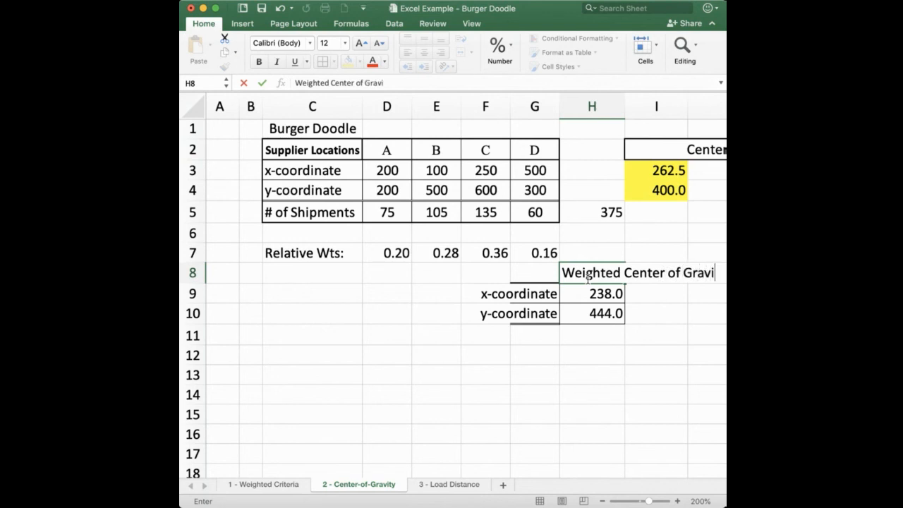
{"action": "type", "text": "ty"}
{"action": "key", "text": "Return"}
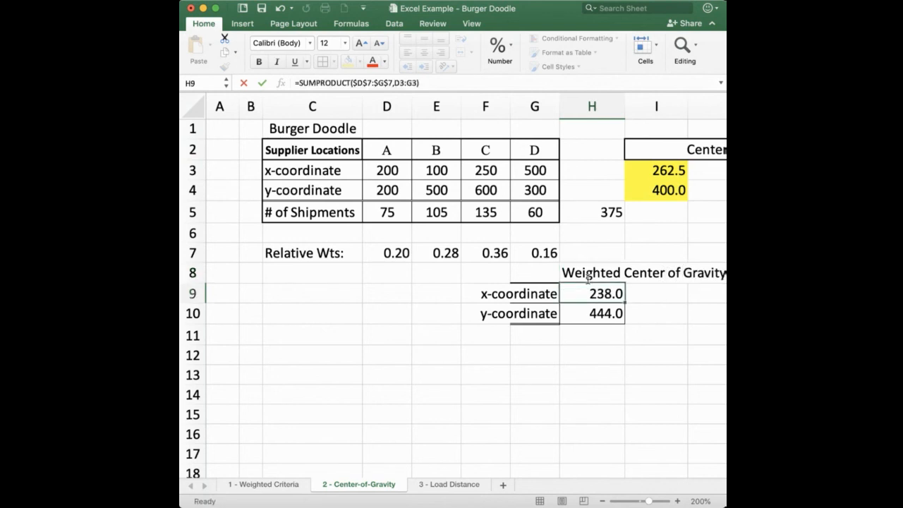
- Center the "Weighted Center of Gravity" heading in H8
{"action": "left_click", "coordinate": [588, 274]}
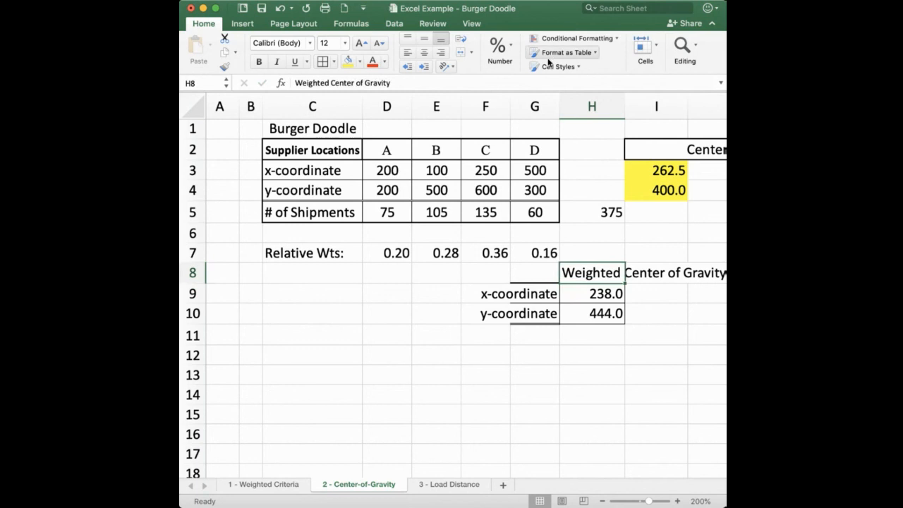
{"action": "left_click", "coordinate": [424, 53]}
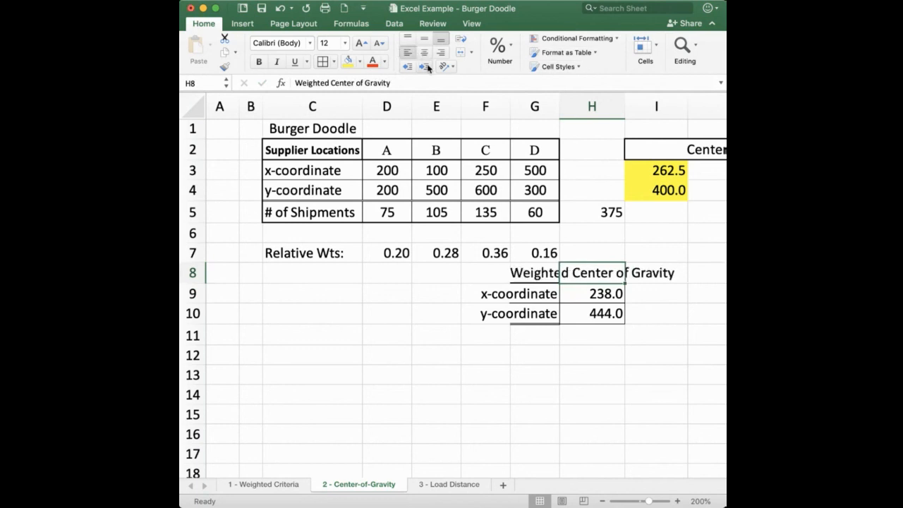
{"action": "left_click", "coordinate": [519, 354]}
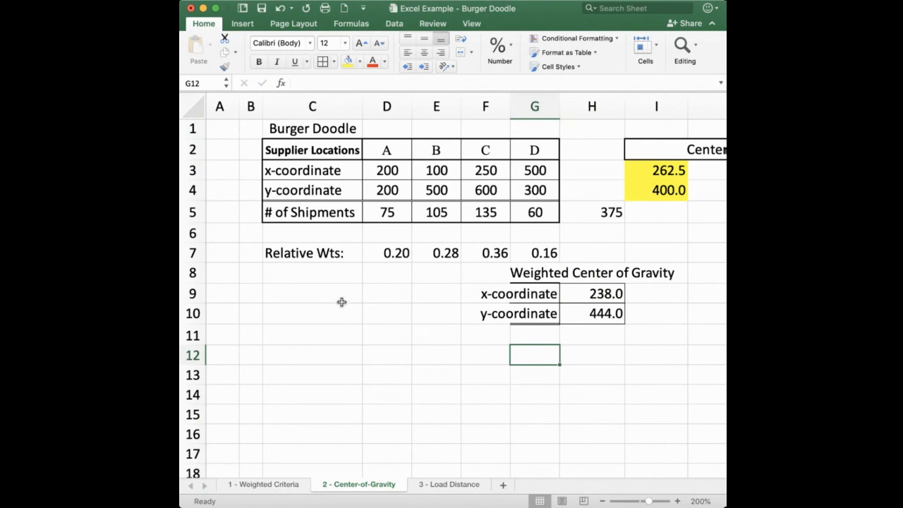
- Apply all borders to the relative weights in D7:G7 and to the highlighted average coordinates in I3:I4
{"action": "left_click_drag", "start_coordinate": [387, 258], "coordinate": [534, 254]}
{"action": "left_click", "coordinate": [323, 63]}
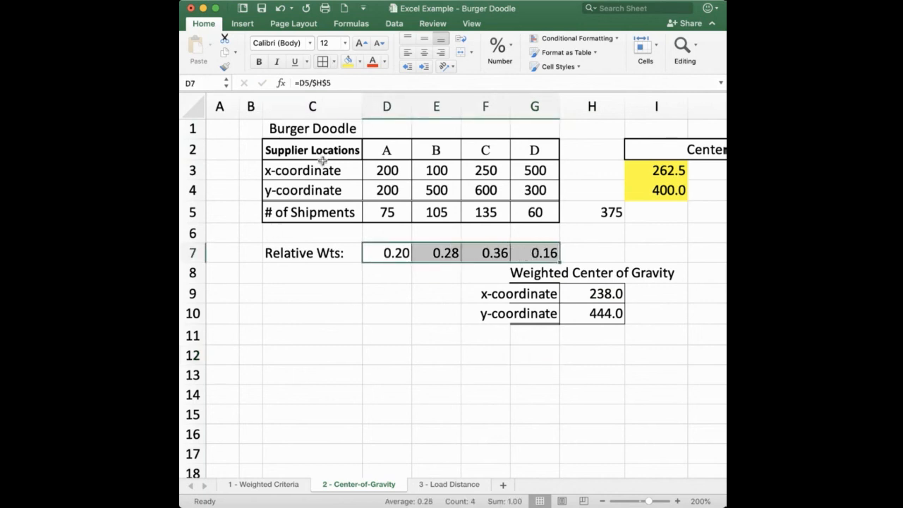
{"action": "left_click_drag", "start_coordinate": [384, 466], "coordinate": [383, 455]}
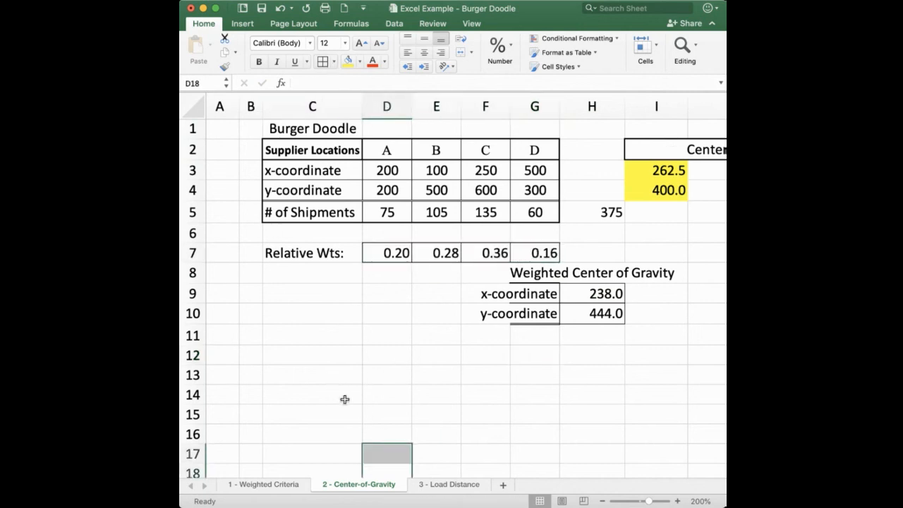
{"action": "left_click_drag", "start_coordinate": [663, 170], "coordinate": [667, 190]}
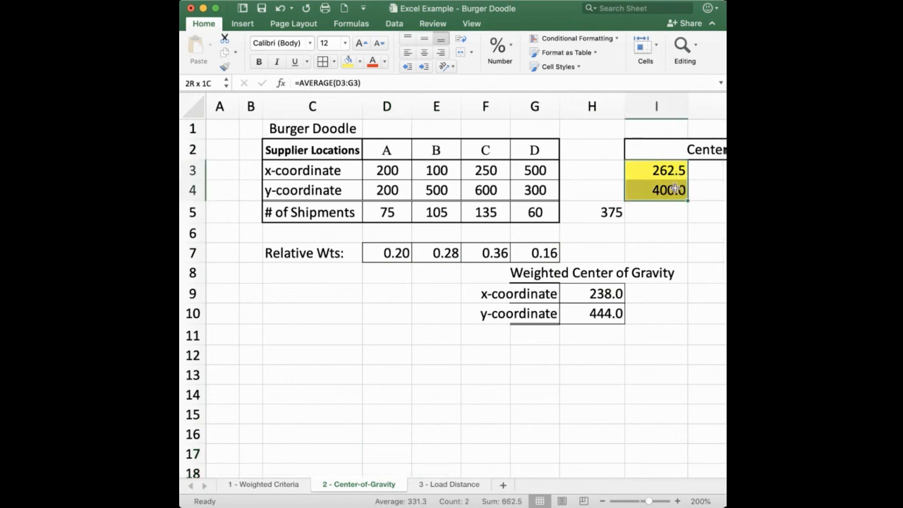
{"action": "left_click", "coordinate": [318, 63]}
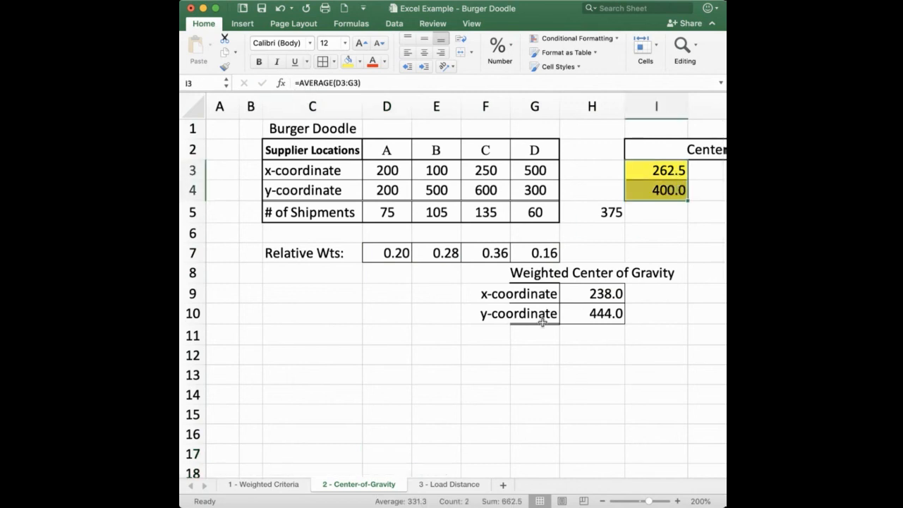
{"action": "left_click", "coordinate": [408, 410]}
- Enter =D7*D3 in D12 and fill it across to G12 to weight each supplier's x-coordinate
{"action": "scroll", "coordinate": [547, 324], "scroll_direction": "right", "scroll_amount": 3}
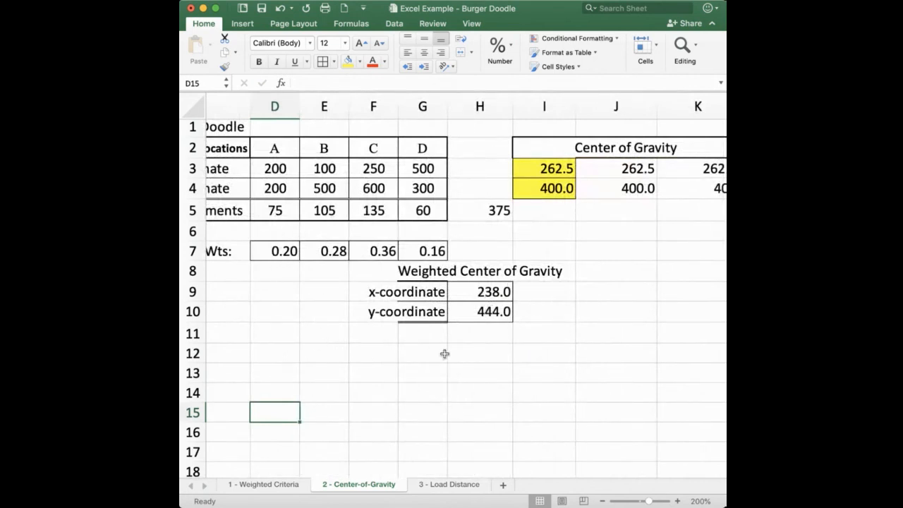
{"action": "left_click", "coordinate": [286, 355]}
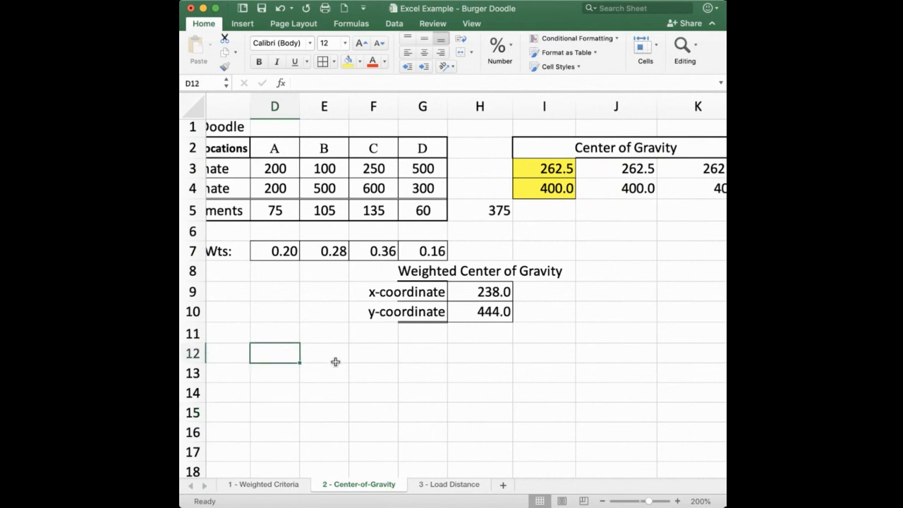
{"action": "type", "text": "="}
{"action": "left_click", "coordinate": [291, 252]}
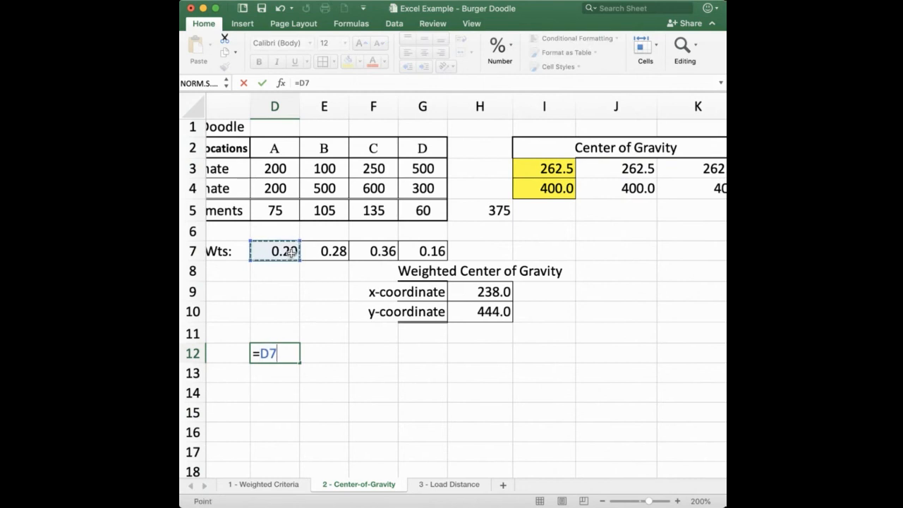
{"action": "type", "text": "*"}
{"action": "left_click", "coordinate": [282, 168]}
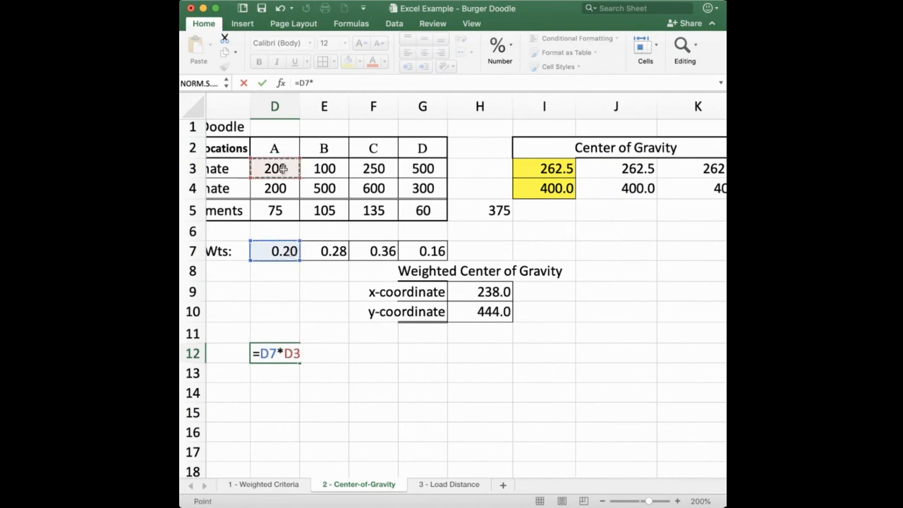
{"action": "key", "text": "Return"}
{"action": "key", "text": "Up"}
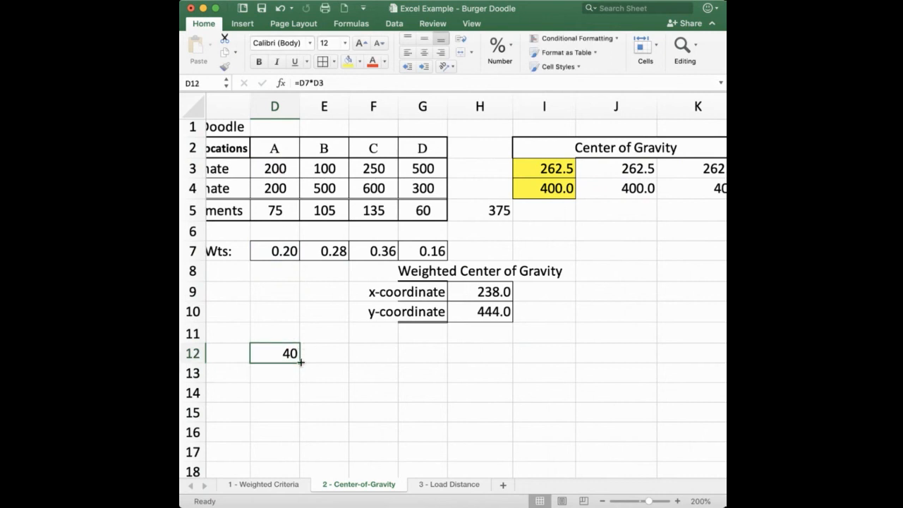
{"action": "left_click_drag", "start_coordinate": [301, 362], "coordinate": [443, 361]}
- Total the weighted x-coordinates in H12 with =SUM(D12:G12)
{"action": "left_click", "coordinate": [478, 354]}
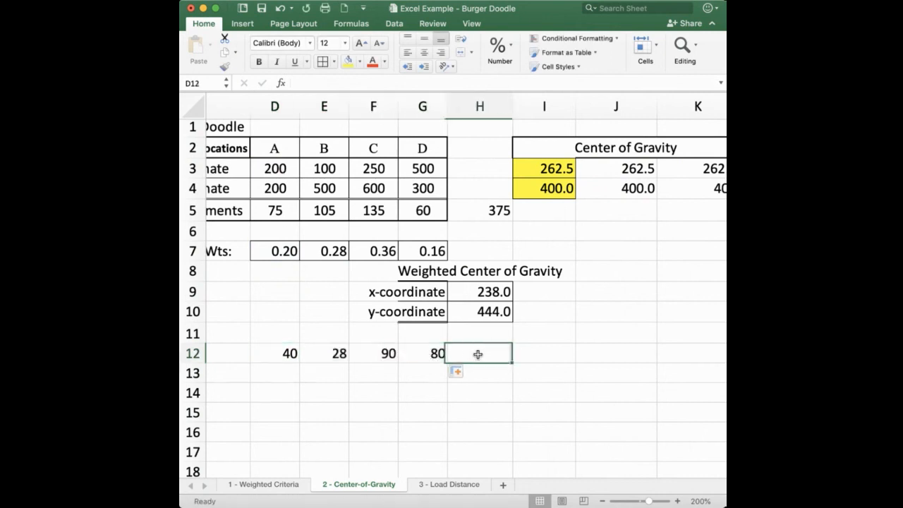
{"action": "type", "text": "=sum"}
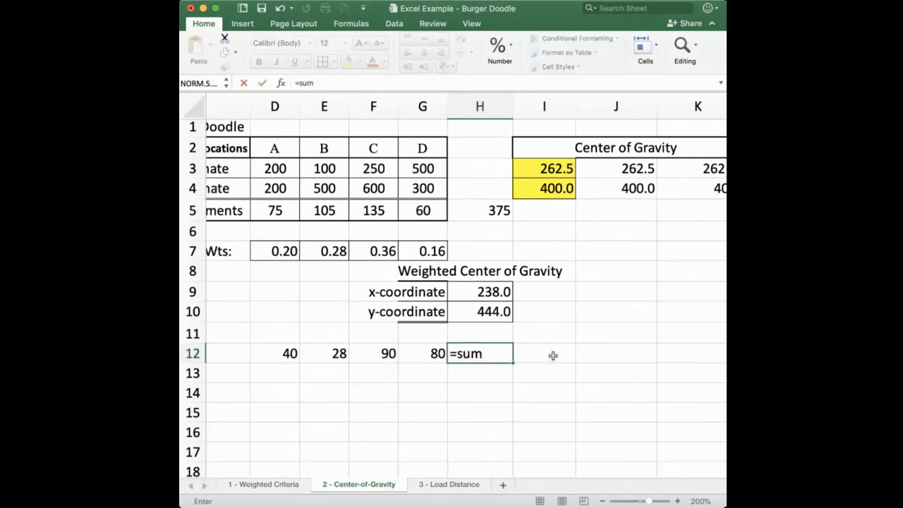
{"action": "type", "text": "("}
{"action": "left_click_drag", "start_coordinate": [286, 353], "coordinate": [413, 359]}
{"action": "key", "text": "Return"}
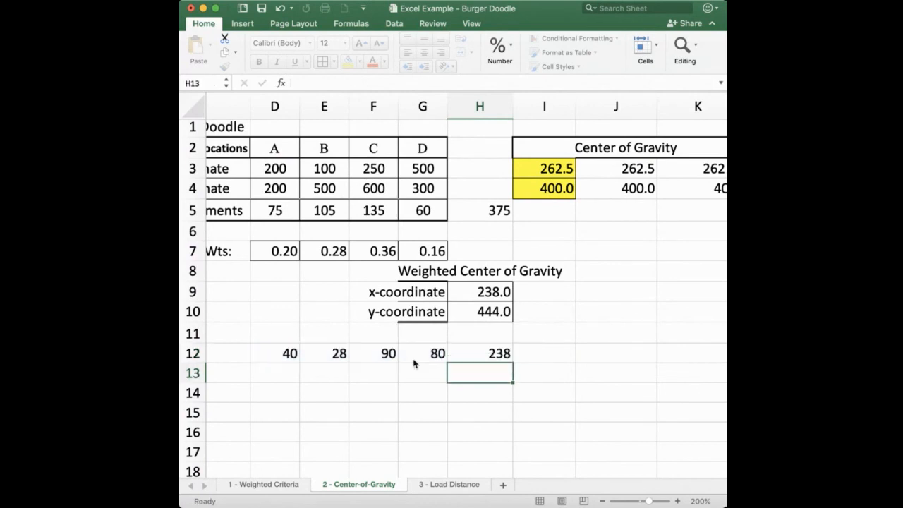
{"action": "key", "text": "Up"}
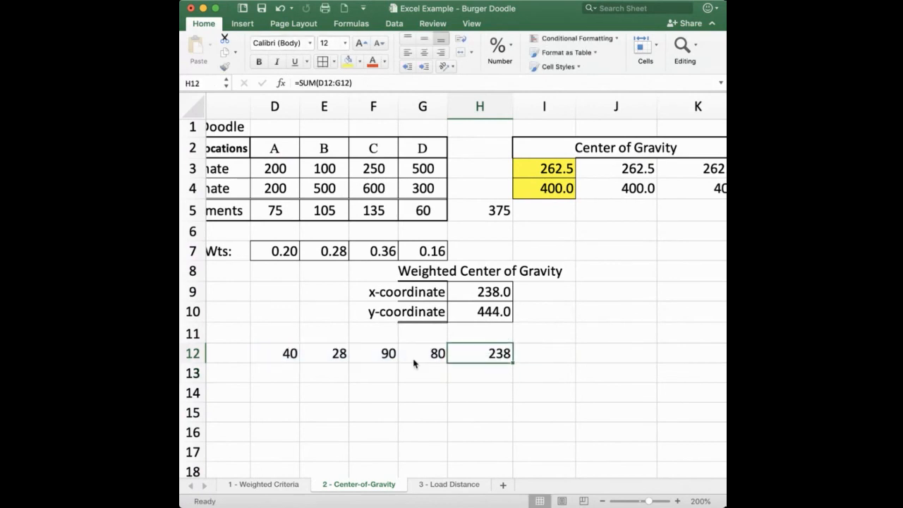
- Fill the formulas in D12:H12 down into row 13 for the y-coordinates
{"action": "left_click", "coordinate": [414, 363]}
{"action": "key", "text": "Up"}
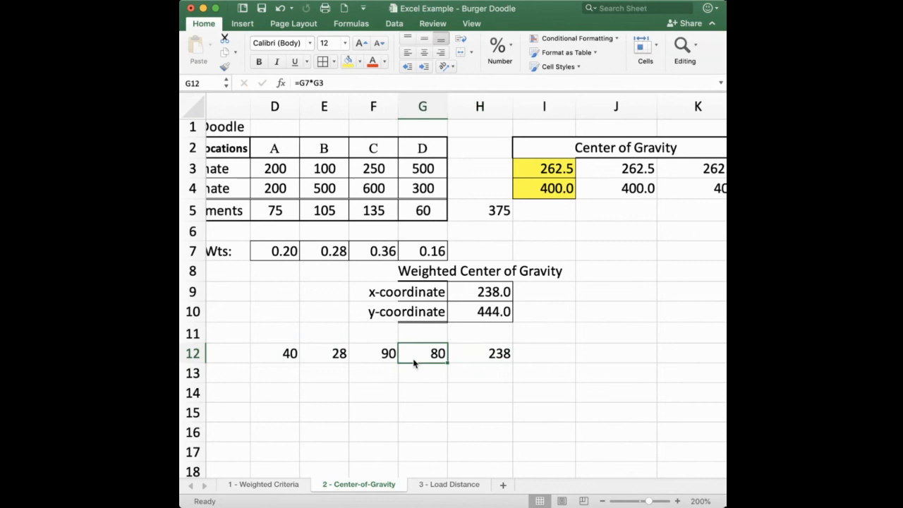
{"action": "key", "text": "Left"}
{"action": "key", "text": "Left"}
{"action": "key", "text": "Left"}
{"action": "key", "text": "shift+Right"}
{"action": "key", "text": "shift+Right"}
{"action": "key", "text": "shift+Right"}
{"action": "key", "text": "shift+Right"}
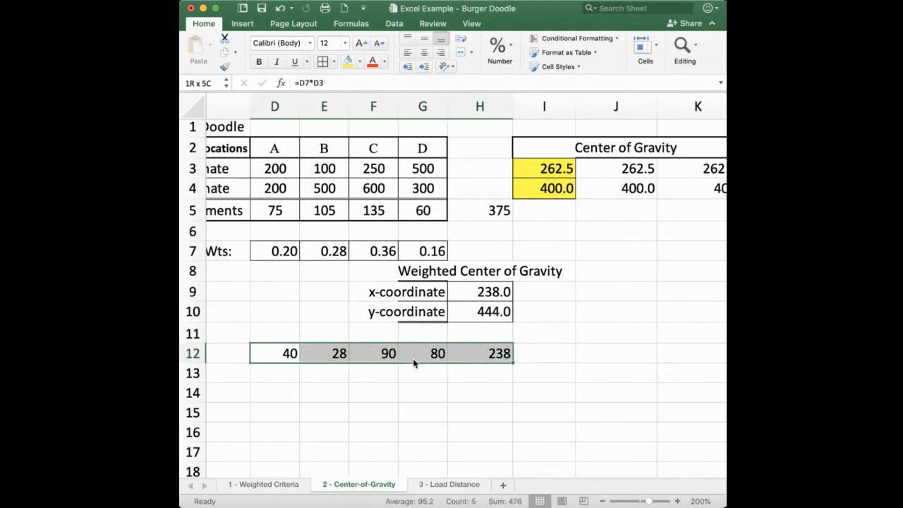
{"action": "left_click_drag", "start_coordinate": [512, 362], "coordinate": [510, 381]}
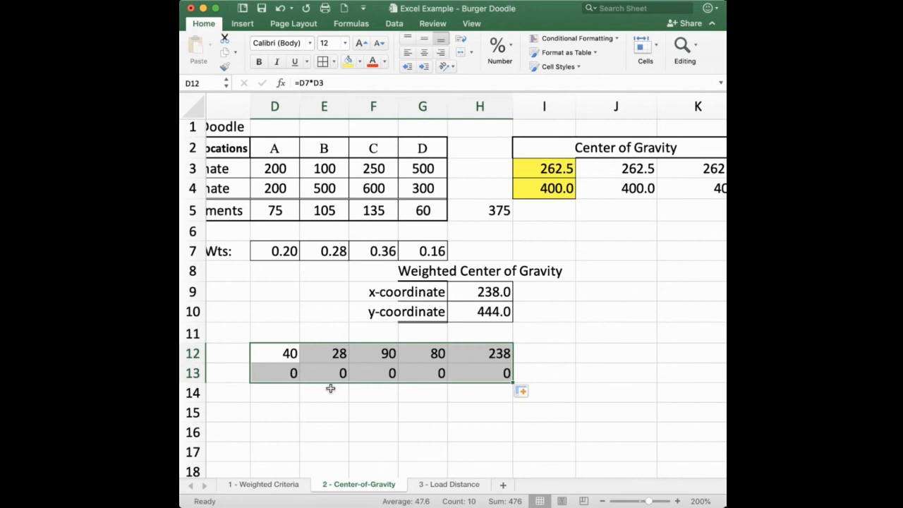
- Correct the D13 formula to =D7*D4 and fill it across to G13
{"action": "left_click", "coordinate": [293, 373]}
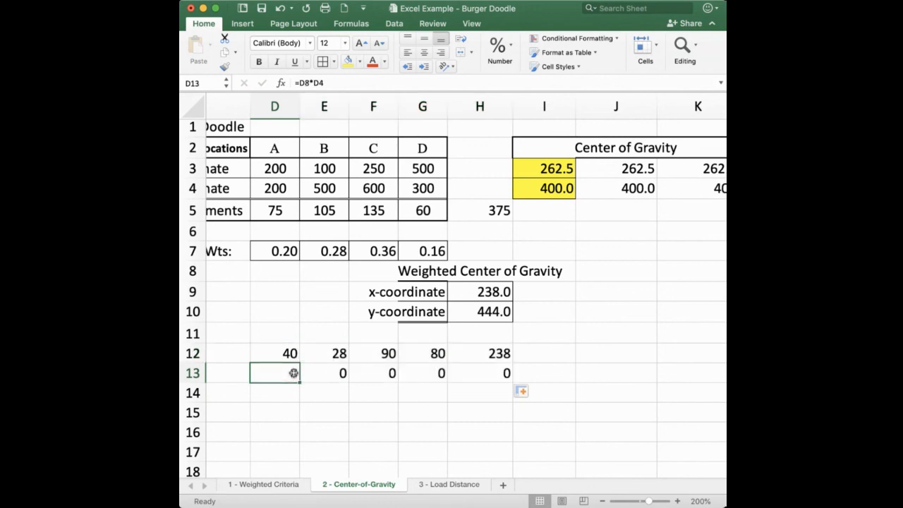
{"action": "left_click", "coordinate": [316, 87]}
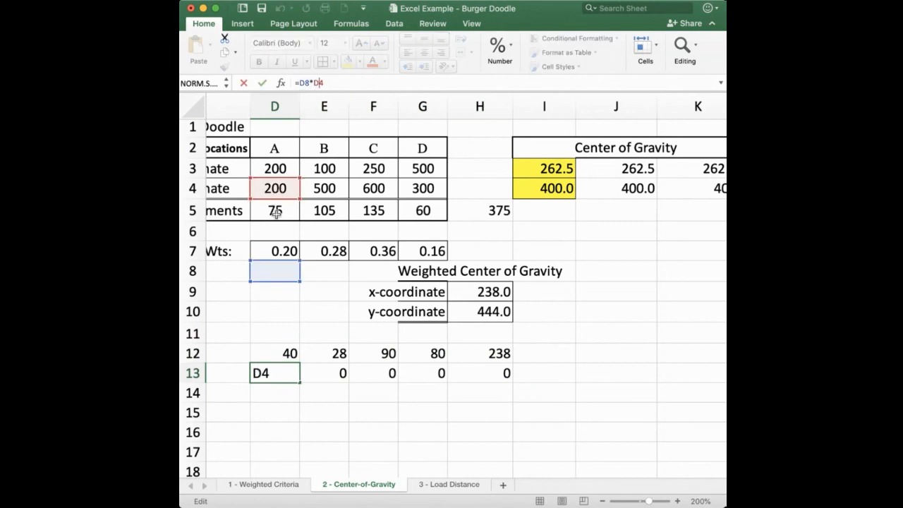
{"action": "left_click_drag", "start_coordinate": [275, 264], "coordinate": [275, 250]}
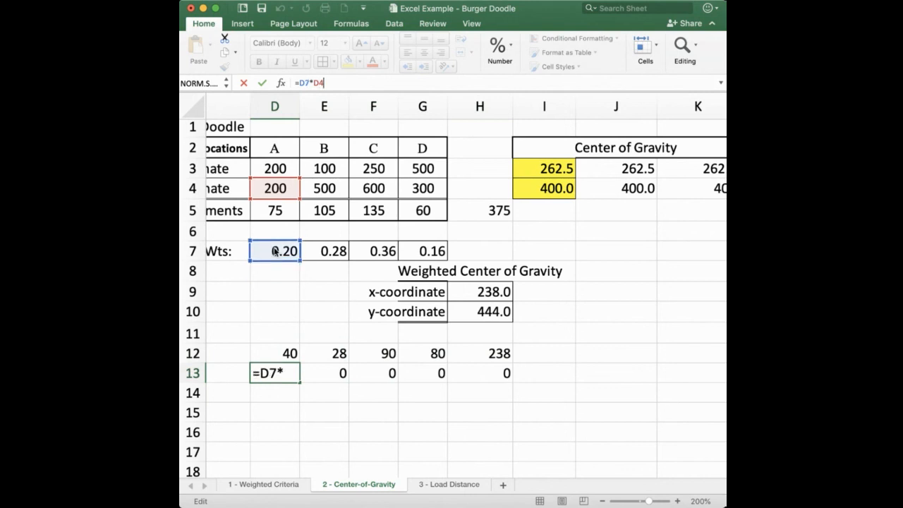
{"action": "key", "text": "Return"}
{"action": "key", "text": "Up"}
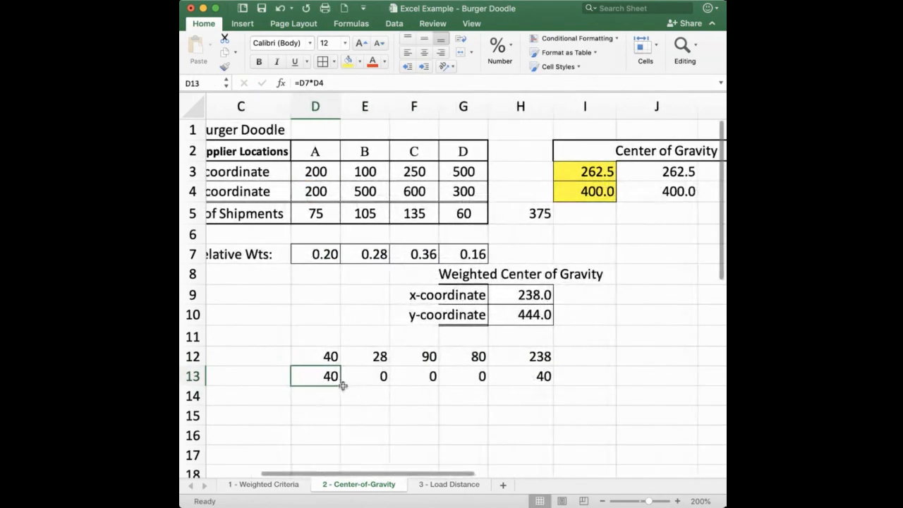
{"action": "left_click_drag", "start_coordinate": [342, 384], "coordinate": [472, 399]}
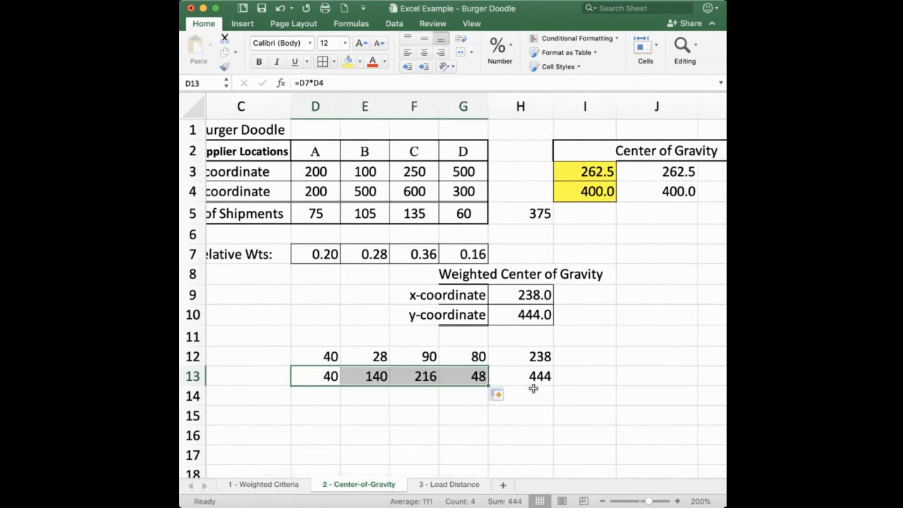
- Format the weighted coordinate totals in H12:H13 as numbers with one decimal place and save the workbook
{"action": "left_click", "coordinate": [522, 381]}
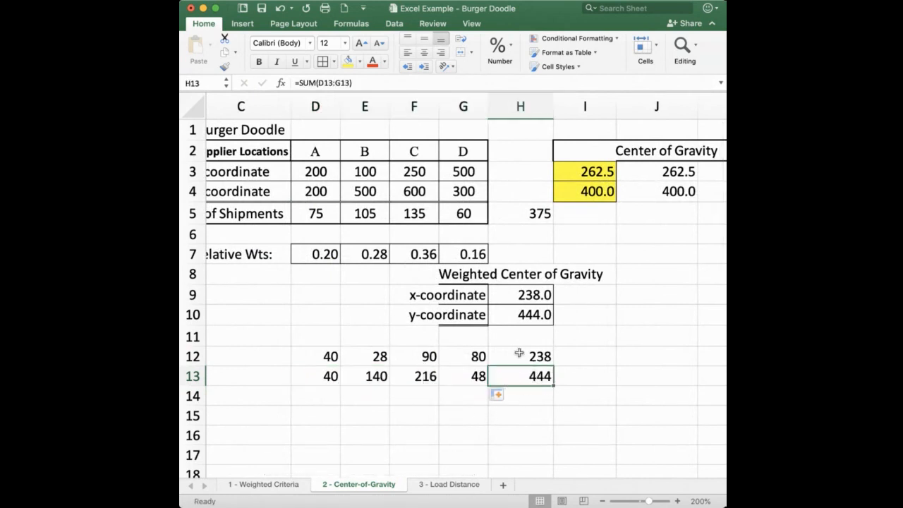
{"action": "left_click_drag", "start_coordinate": [516, 355], "coordinate": [520, 375]}
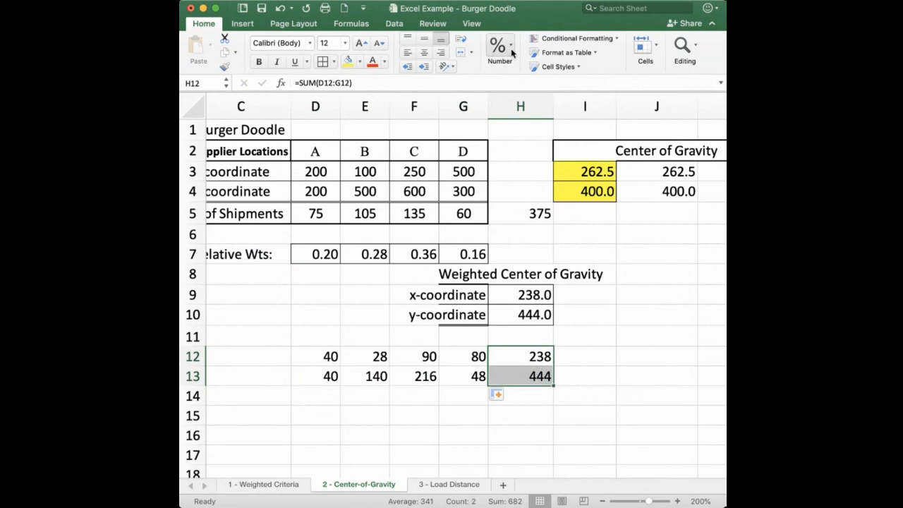
{"action": "key", "text": "ctrl+shift+1"}
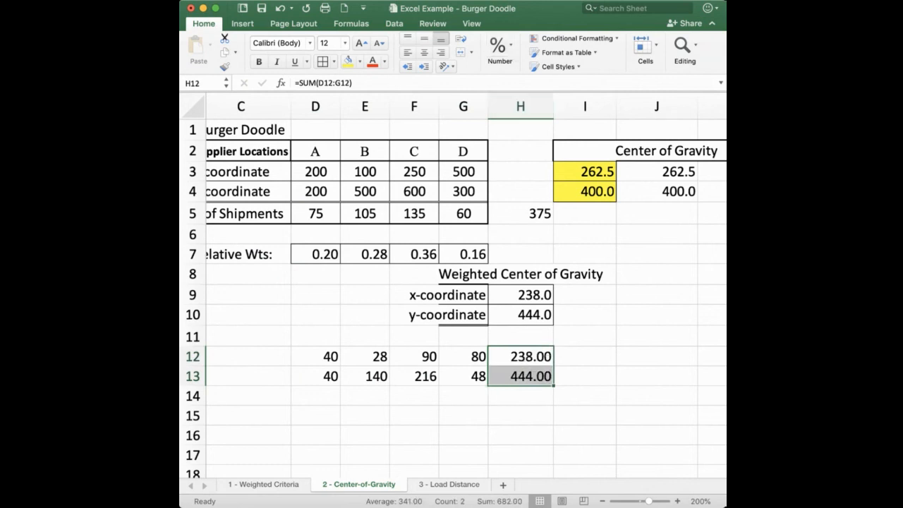
{"action": "left_click", "coordinate": [540, 105]}
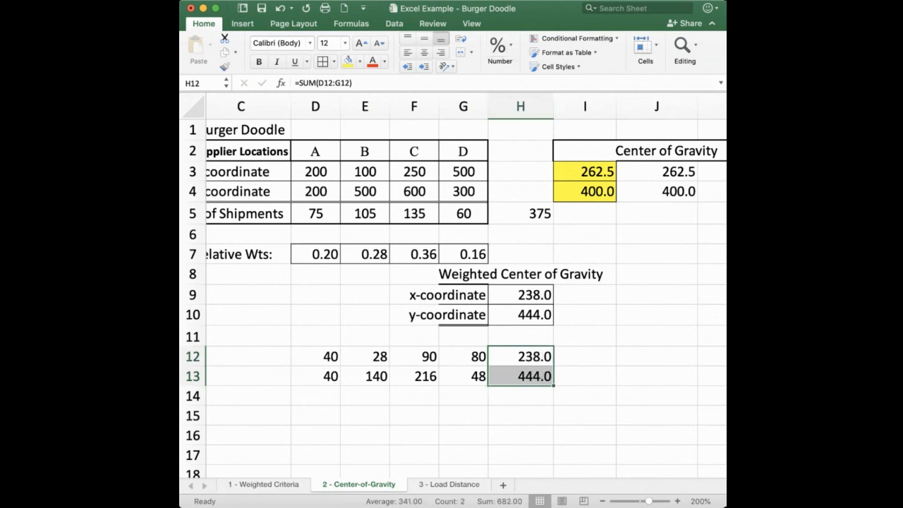
{"action": "left_click", "coordinate": [518, 435]}
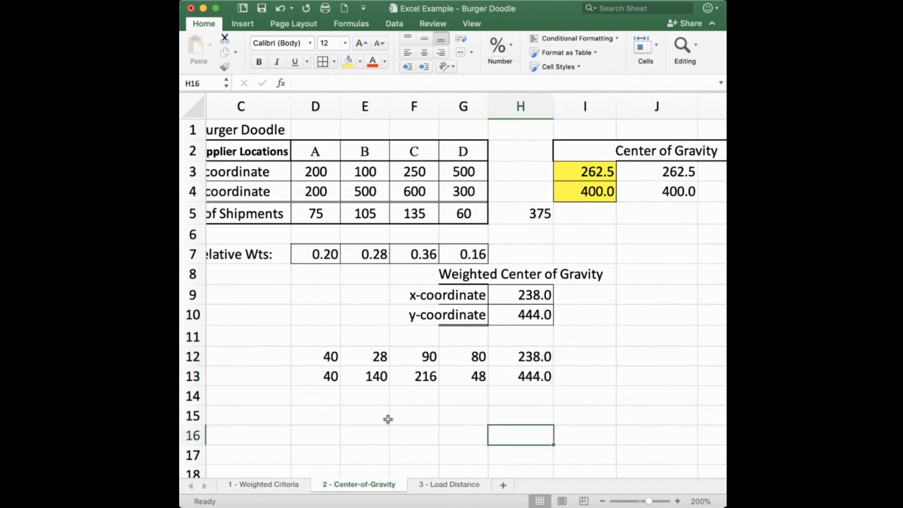
{"action": "left_click", "coordinate": [262, 14]}
- Look over the Load Distance and Weighted Criteria sheets and return to the Center-of-Gravity sheet
{"action": "left_click", "coordinate": [454, 485]}
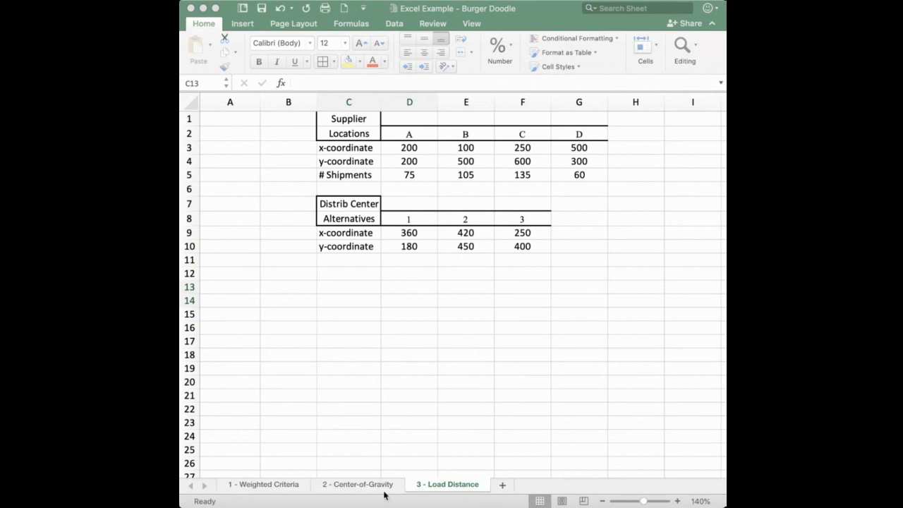
{"action": "left_click", "coordinate": [269, 487]}
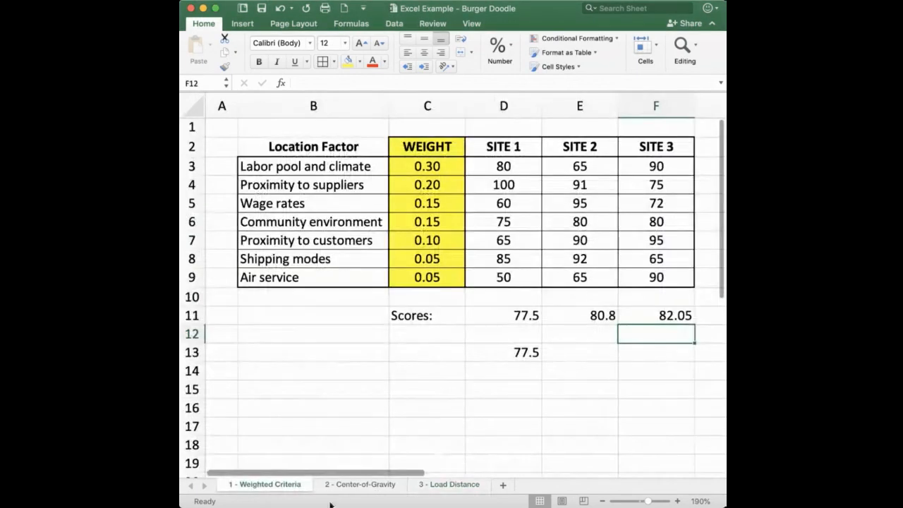
{"action": "left_click", "coordinate": [348, 487]}
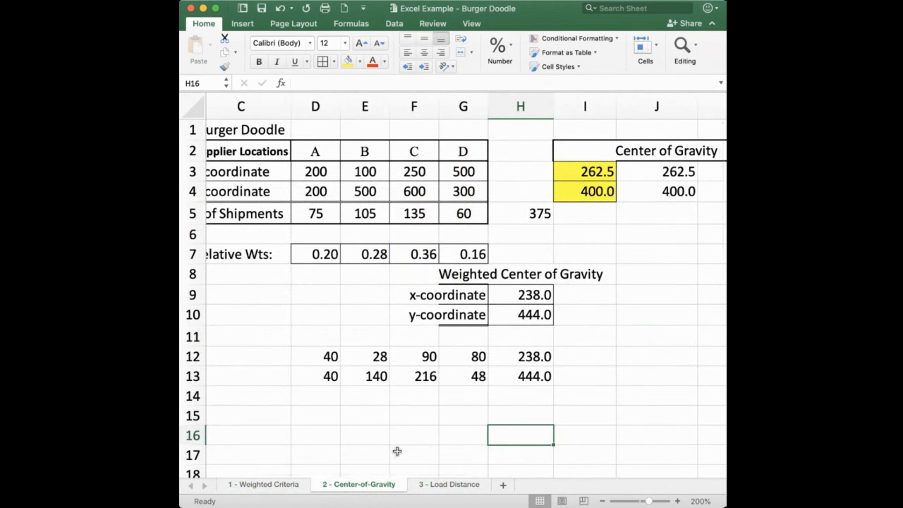
- Make the "Weighted Center of Gravity" heading in row 8 and the "Center of Gravity" heading in row 2 bold
{"action": "left_click", "coordinate": [529, 280]}
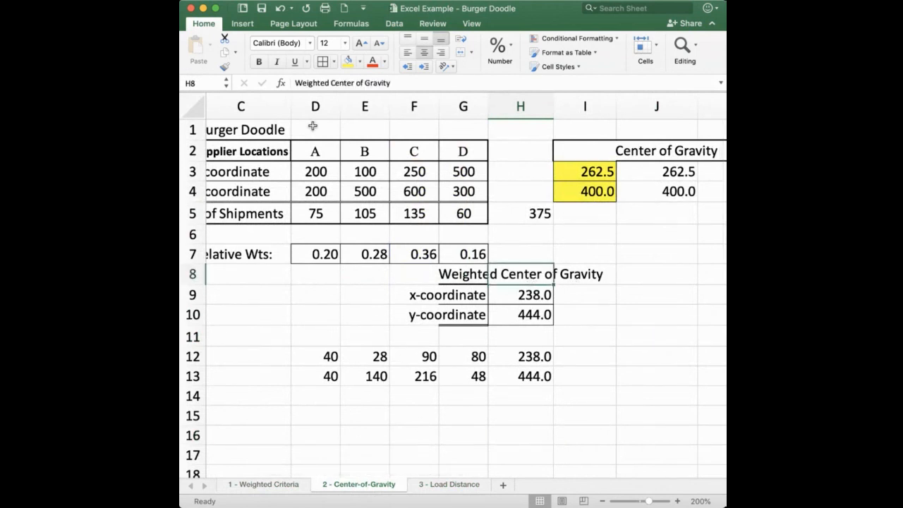
{"action": "left_click", "coordinate": [259, 62]}
{"action": "left_click", "coordinate": [604, 148]}
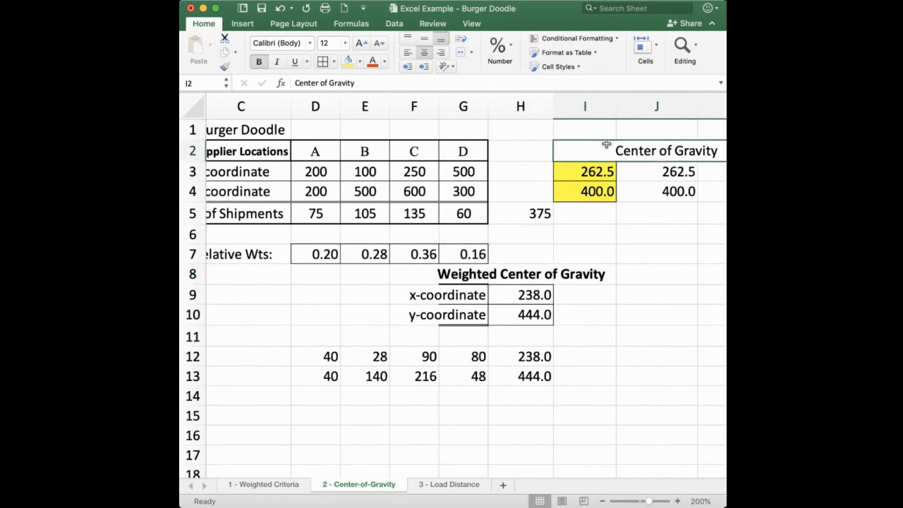
{"action": "left_click", "coordinate": [258, 62]}
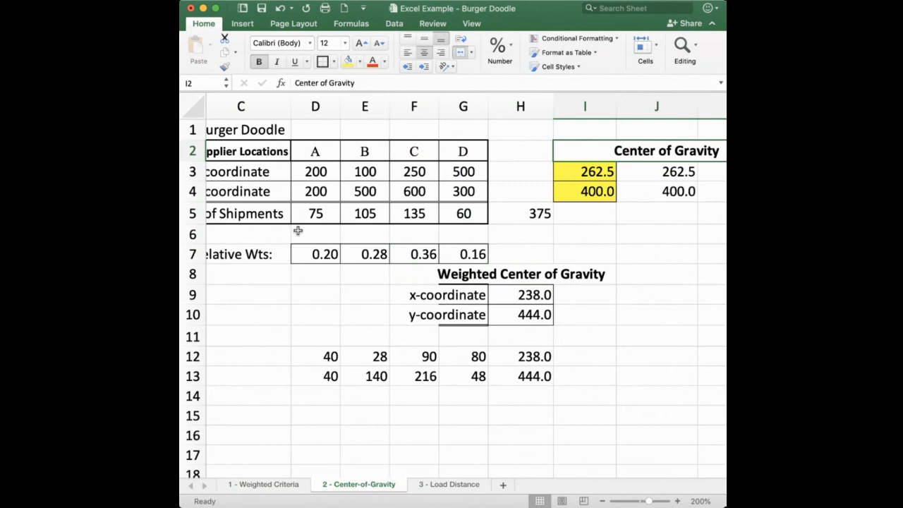
- Look over the supplier table's row labels and switch to the Weighted Criteria sheet
{"action": "scroll", "coordinate": [297, 231], "scroll_direction": "left", "scroll_amount": 3}
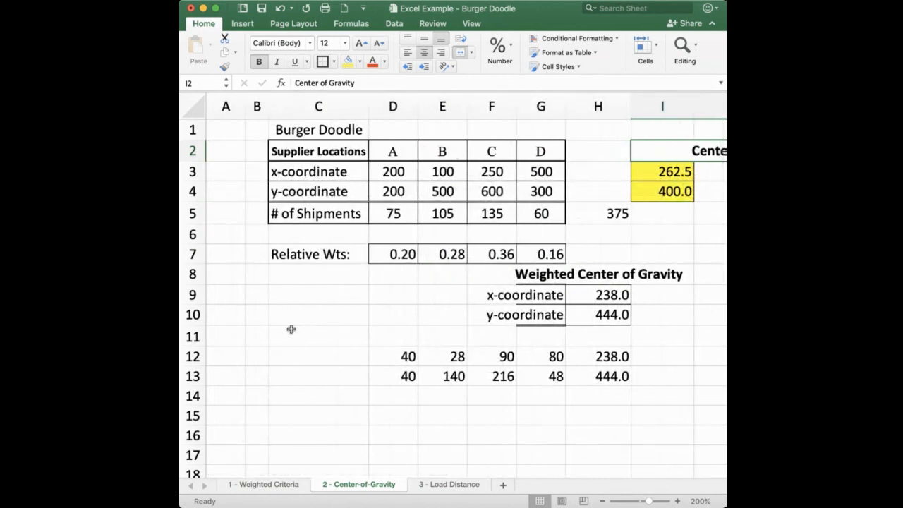
{"action": "left_click", "coordinate": [274, 487]}
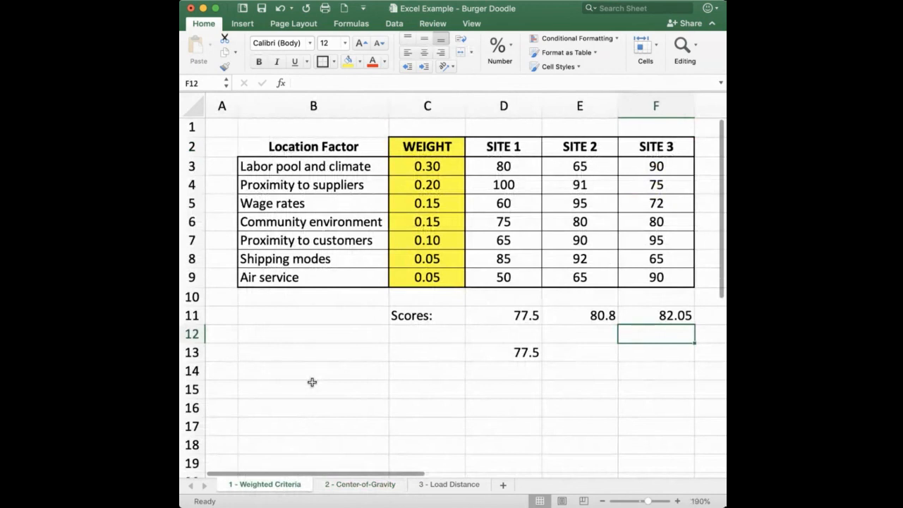